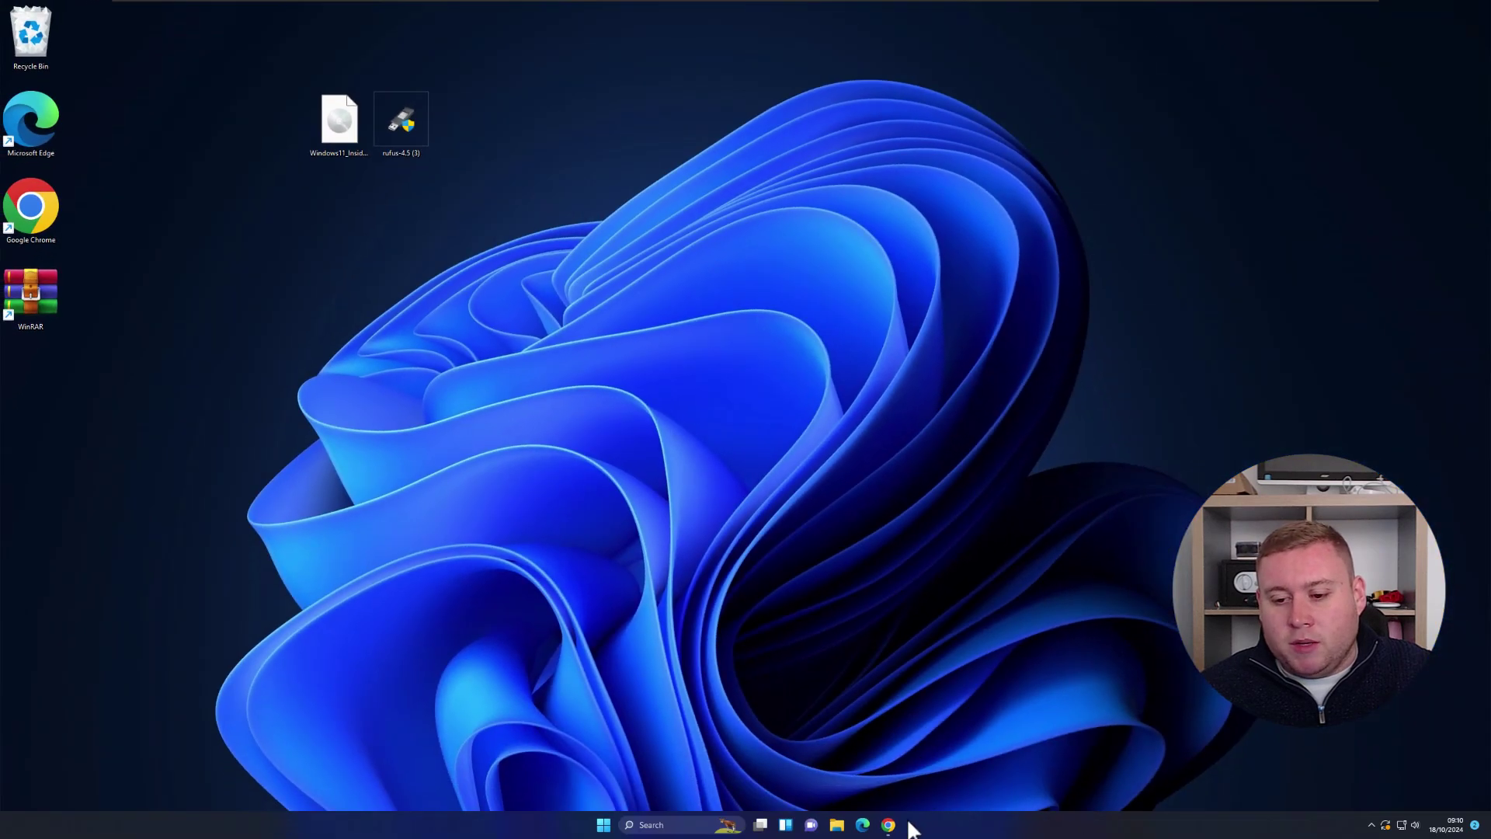
Bring Chrome, showing the Rufus download website, to the front from the taskbar
left_click(893, 821)
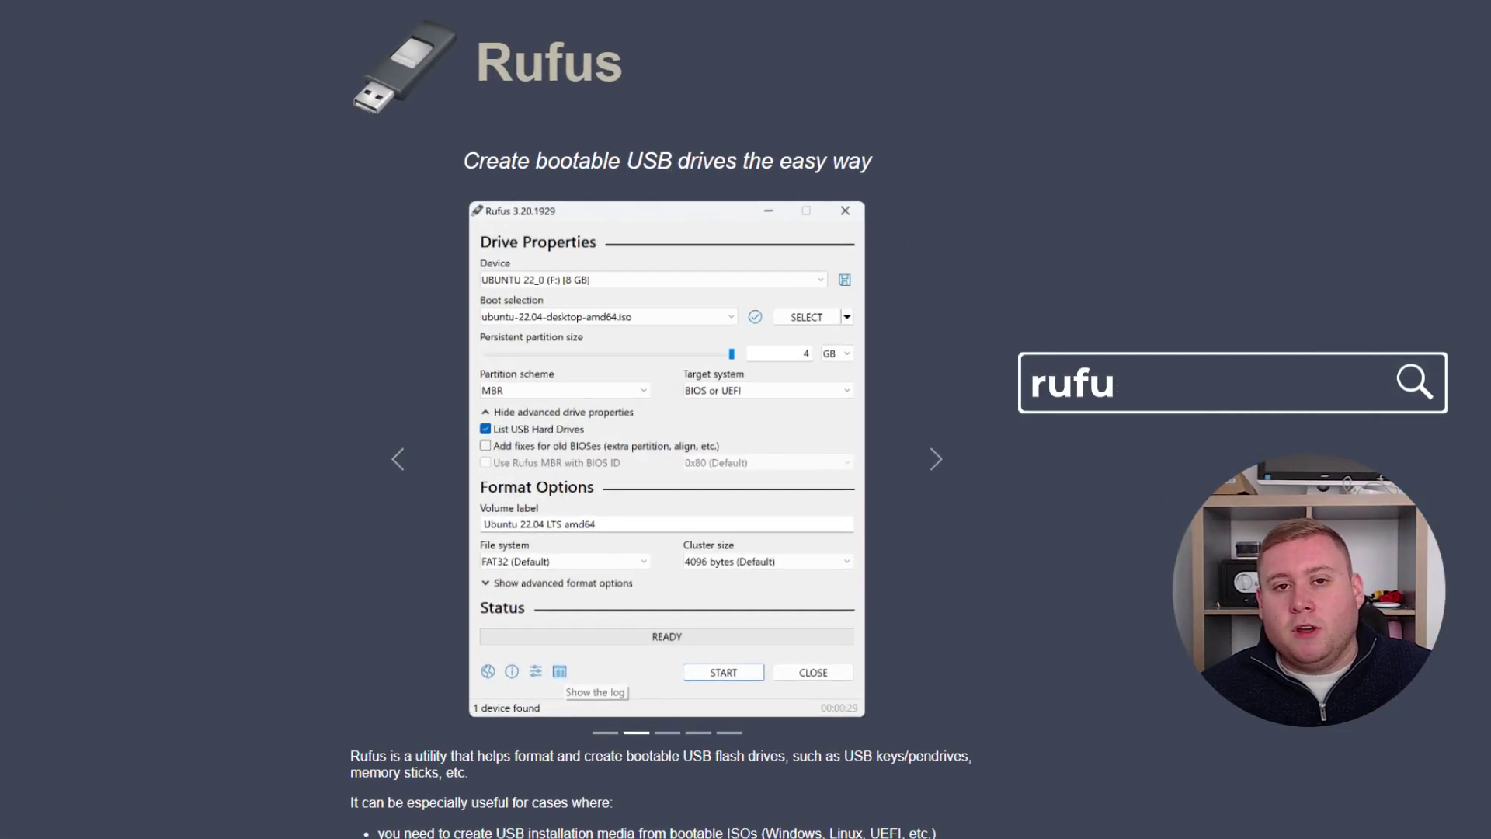
Highlight the Windows x86 and Windows ARM64 entries in the Rufus Download releases table
scroll(654, 257, "down", 9)
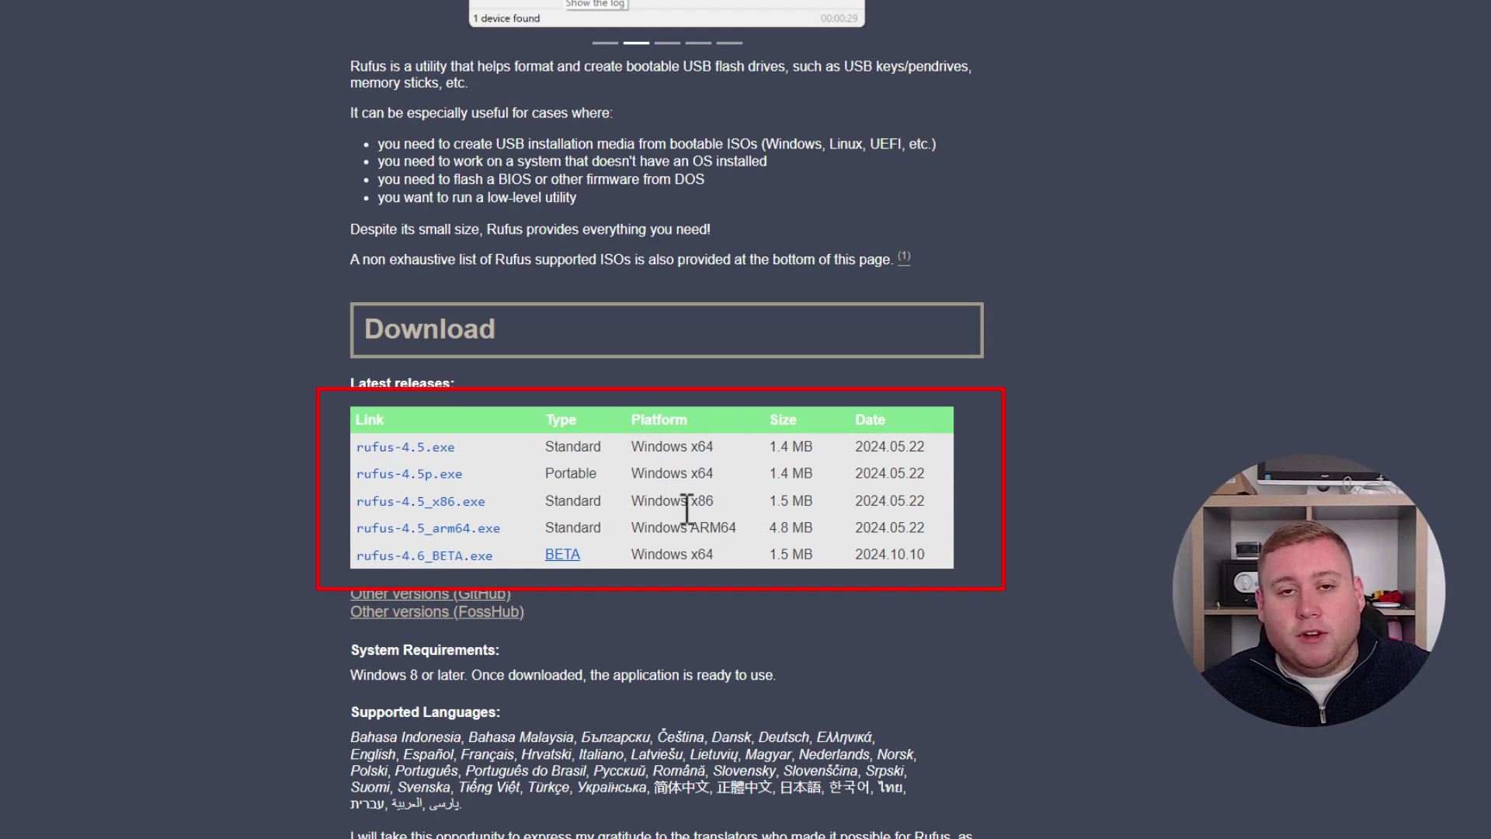
left_click_drag(716, 501, 626, 501)
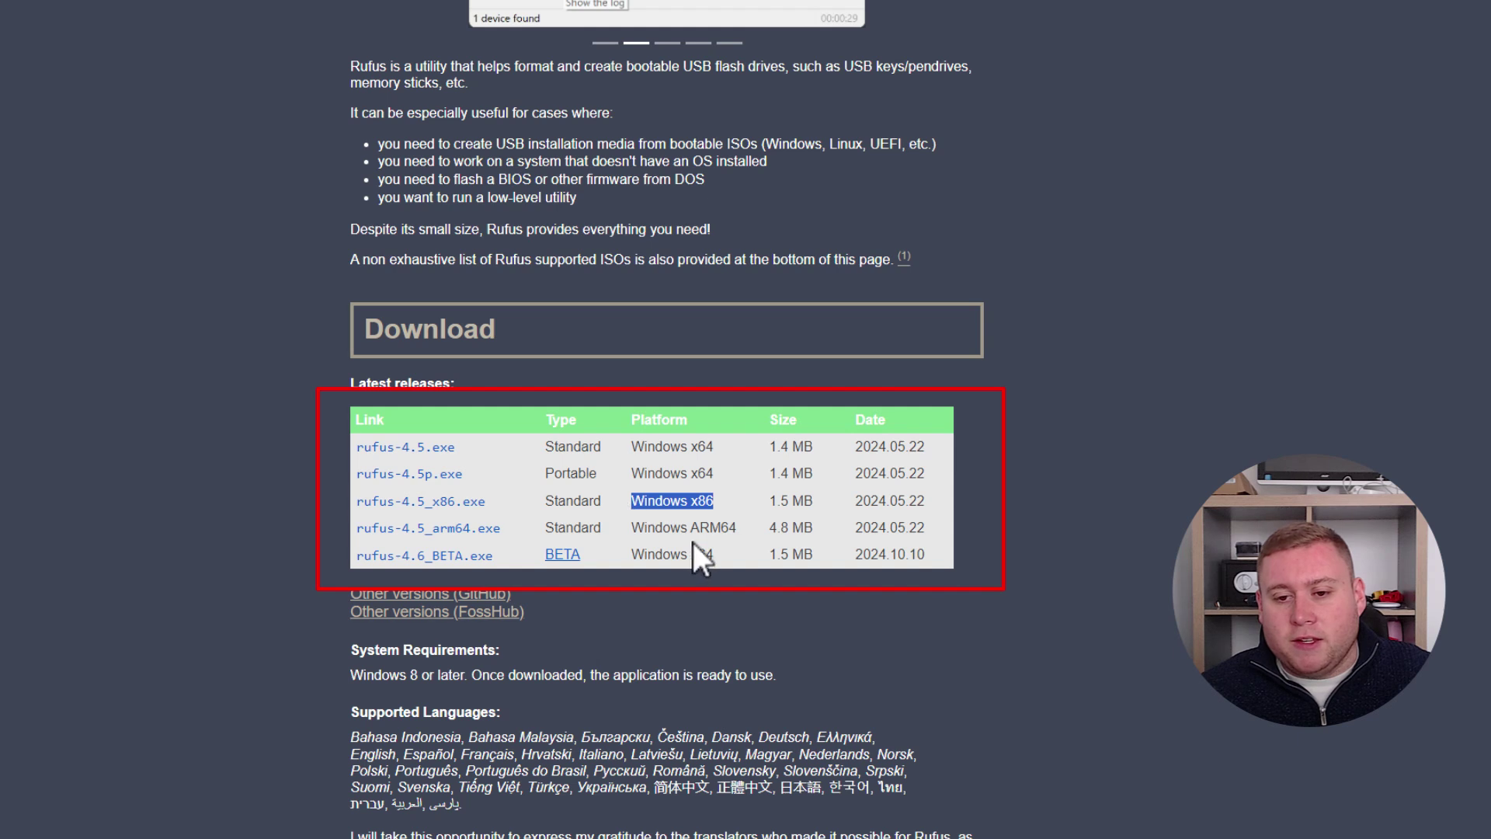
left_click_drag(744, 530, 635, 530)
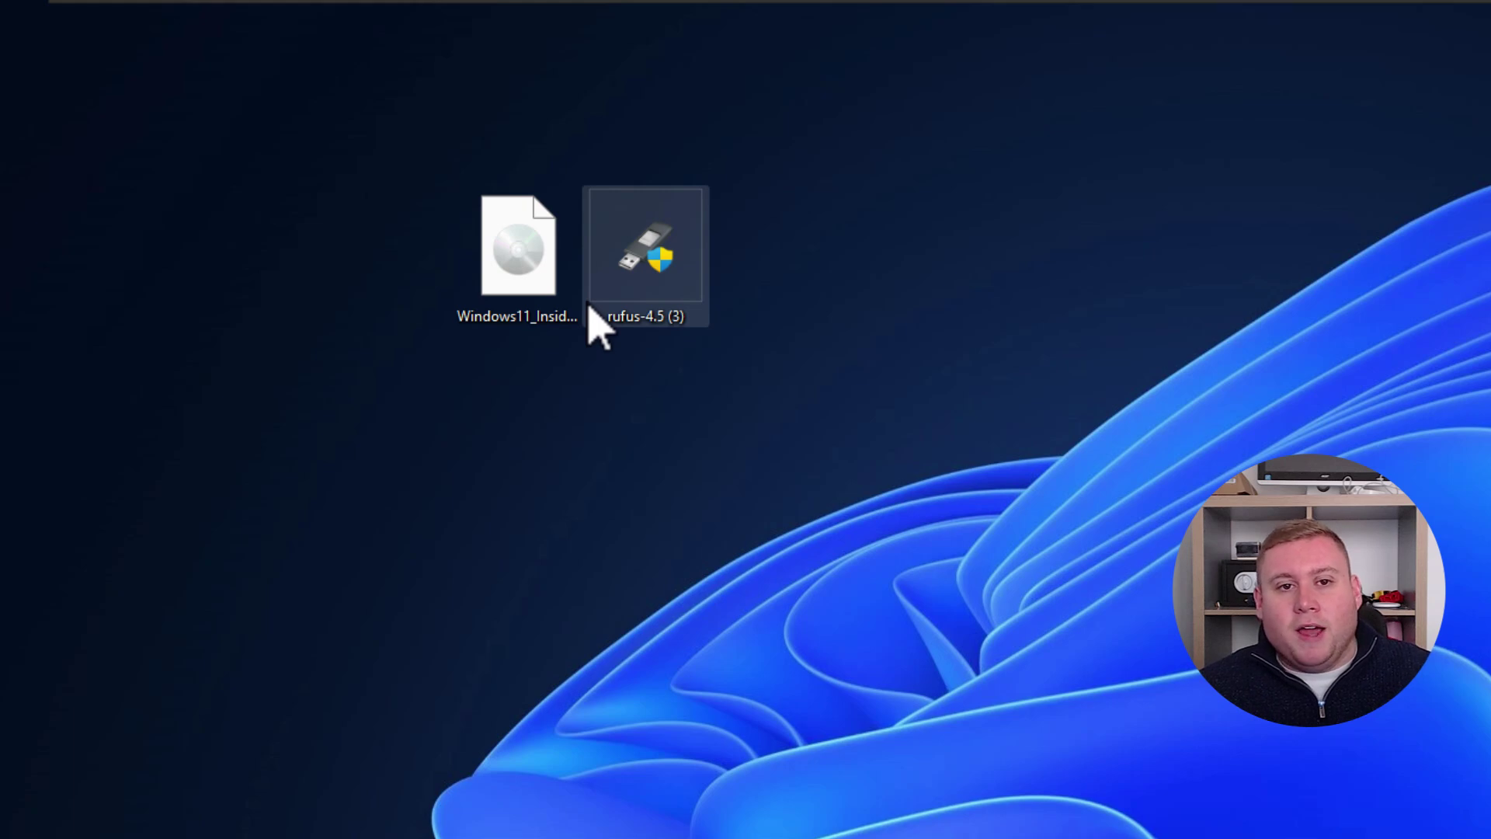
Point out the Windows 11 ISO and Rufus on the desktop, then show the autounattend.xml generator page
left_click(522, 317)
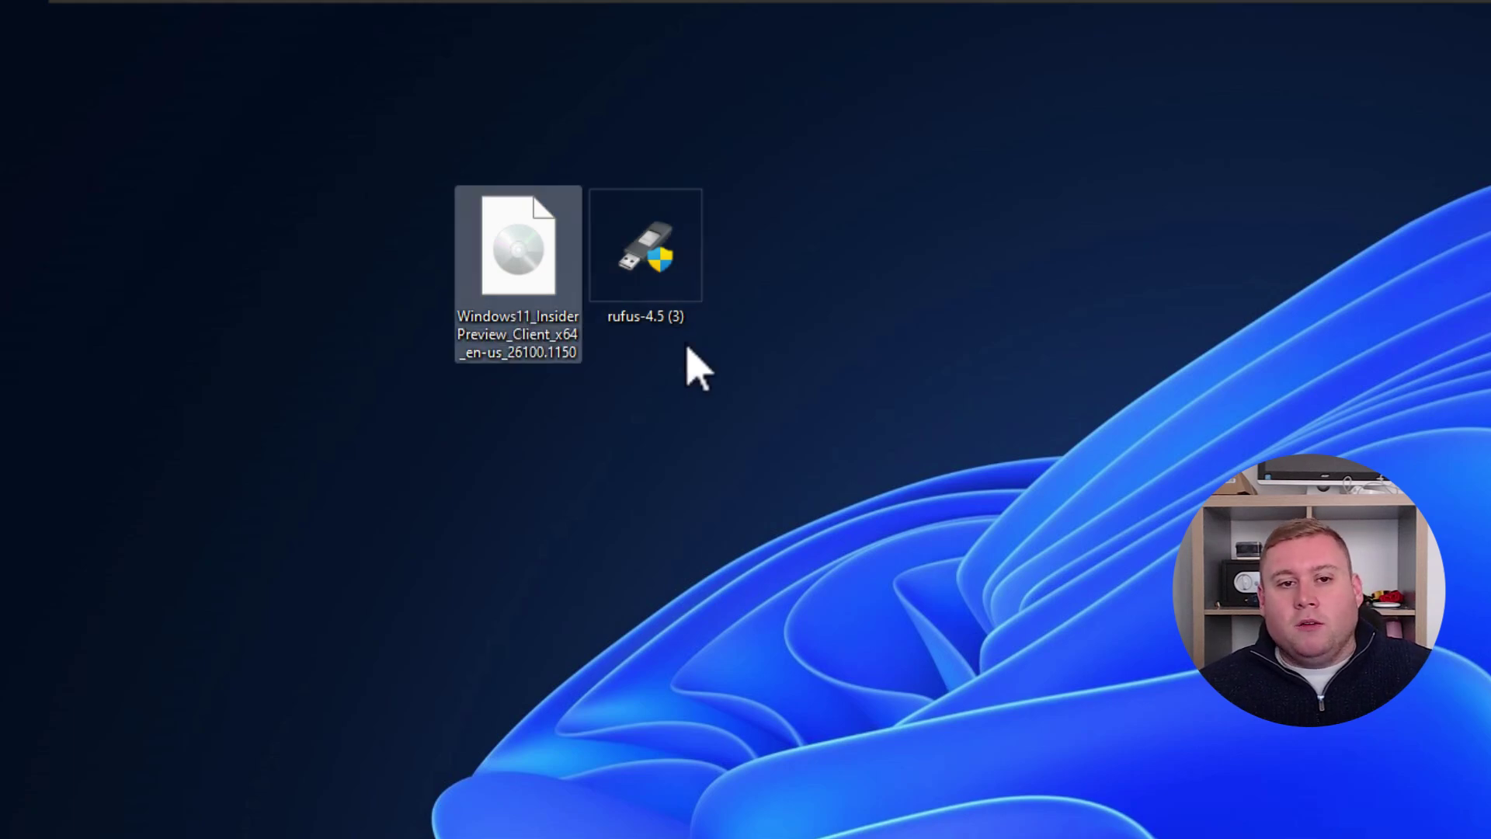
left_click(666, 285)
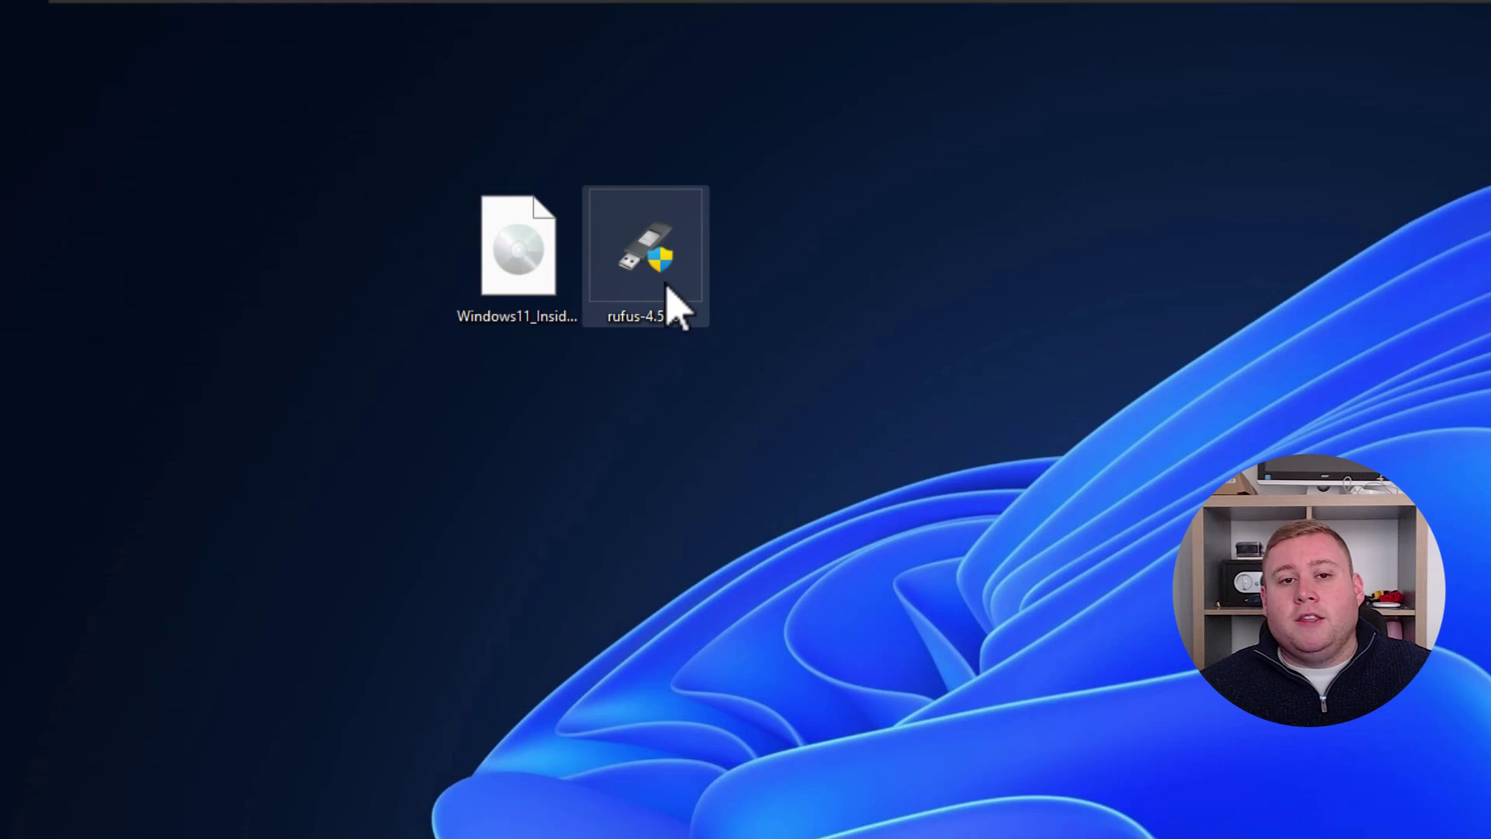
left_click(1008, 459)
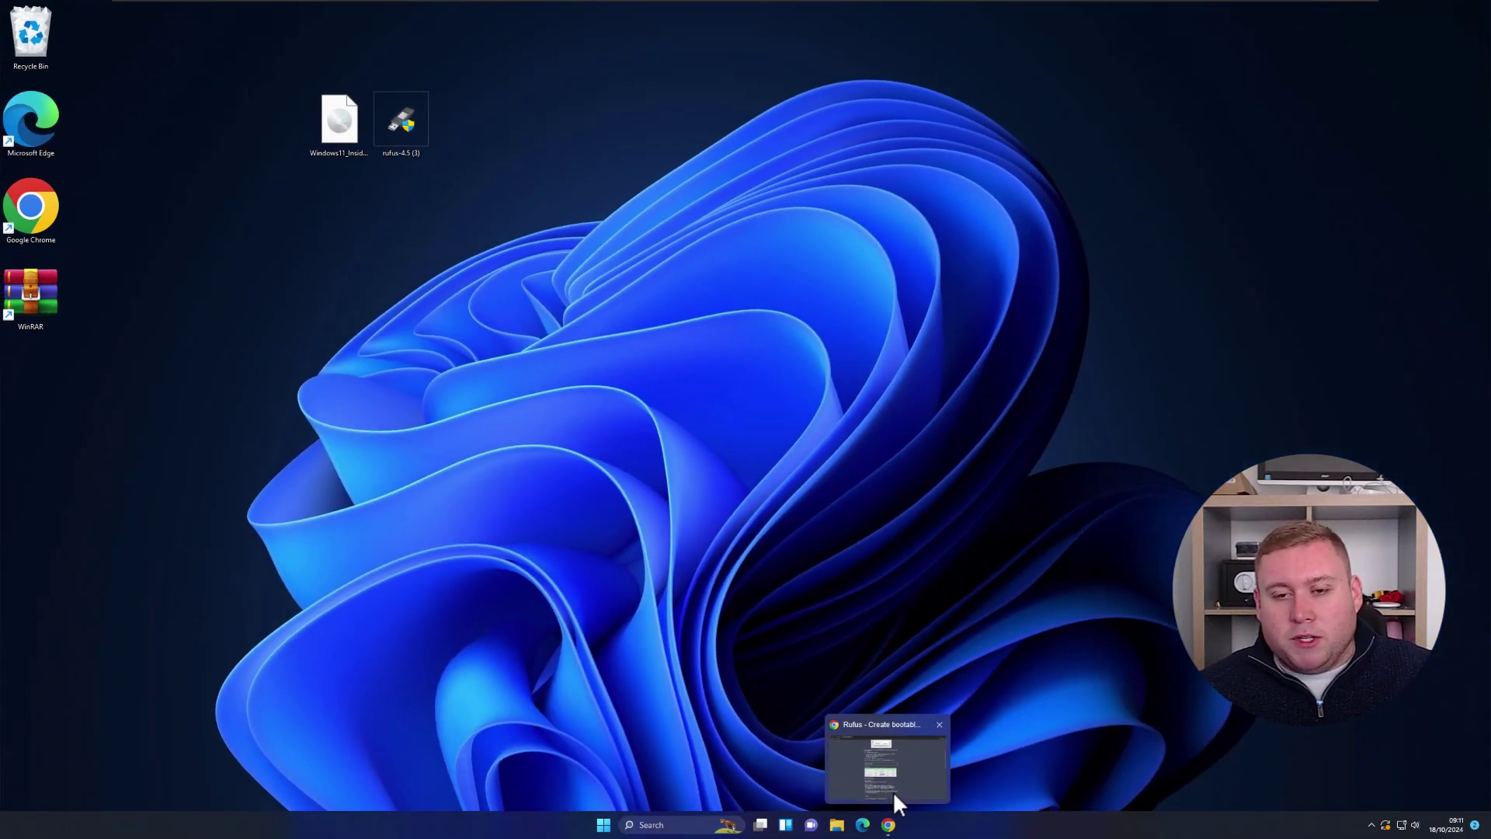
left_click(892, 790)
left_click(88, 12)
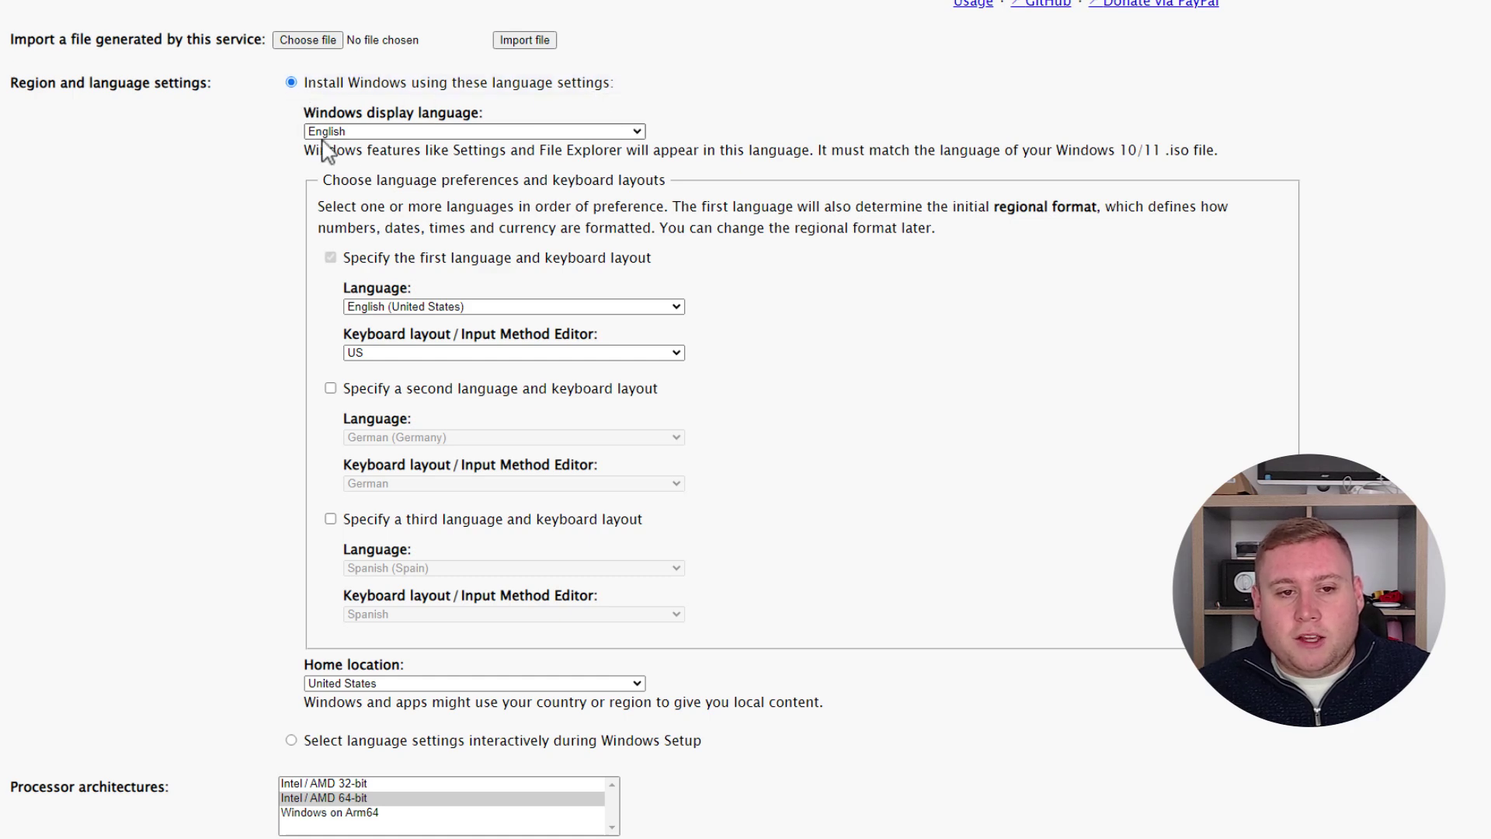
Set the first language to English (United Kingdom)
left_click(482, 307)
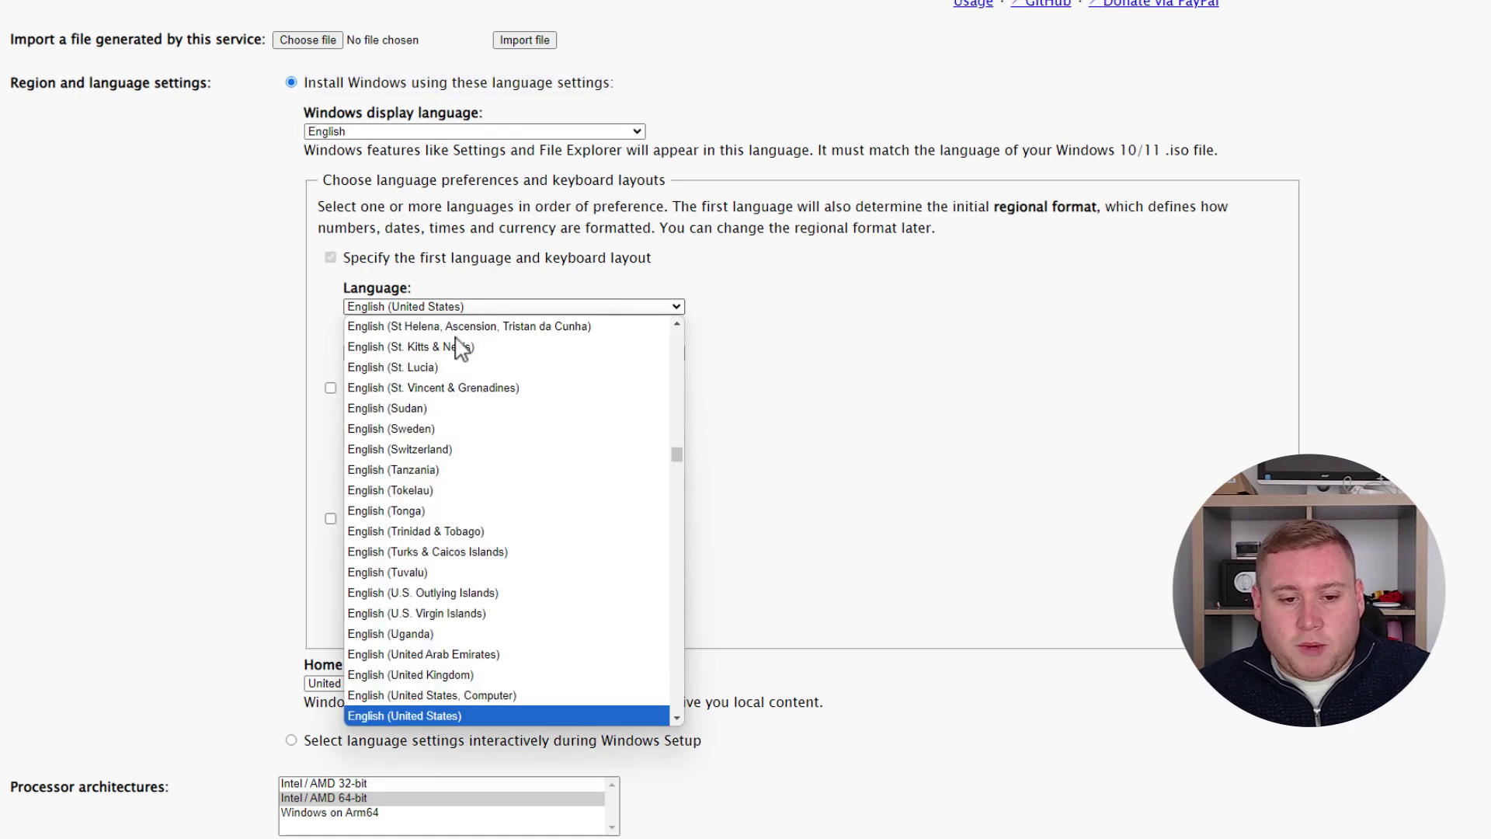
left_click(544, 652)
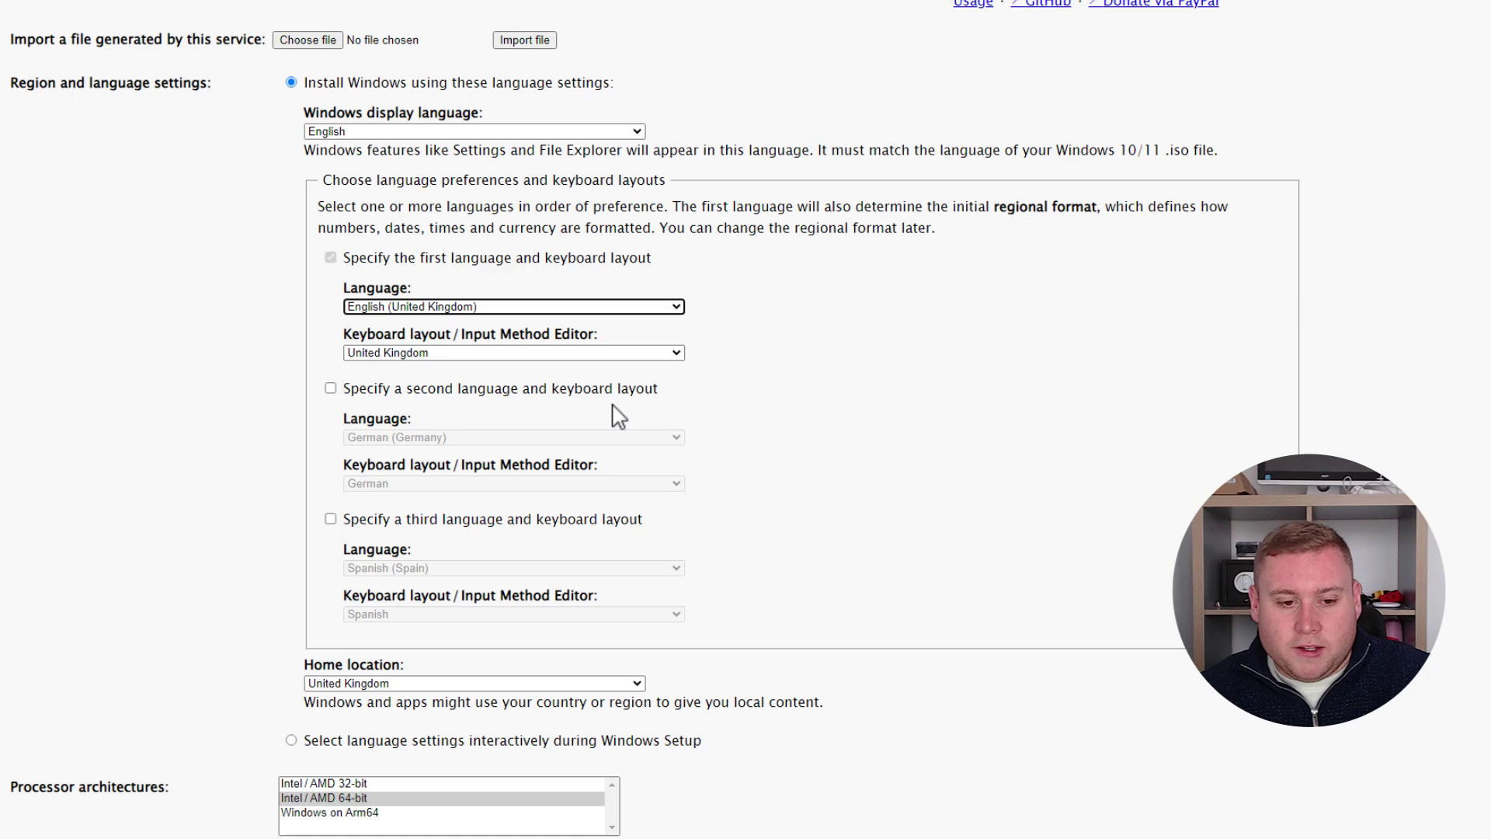
scroll(613, 414, "down", 4)
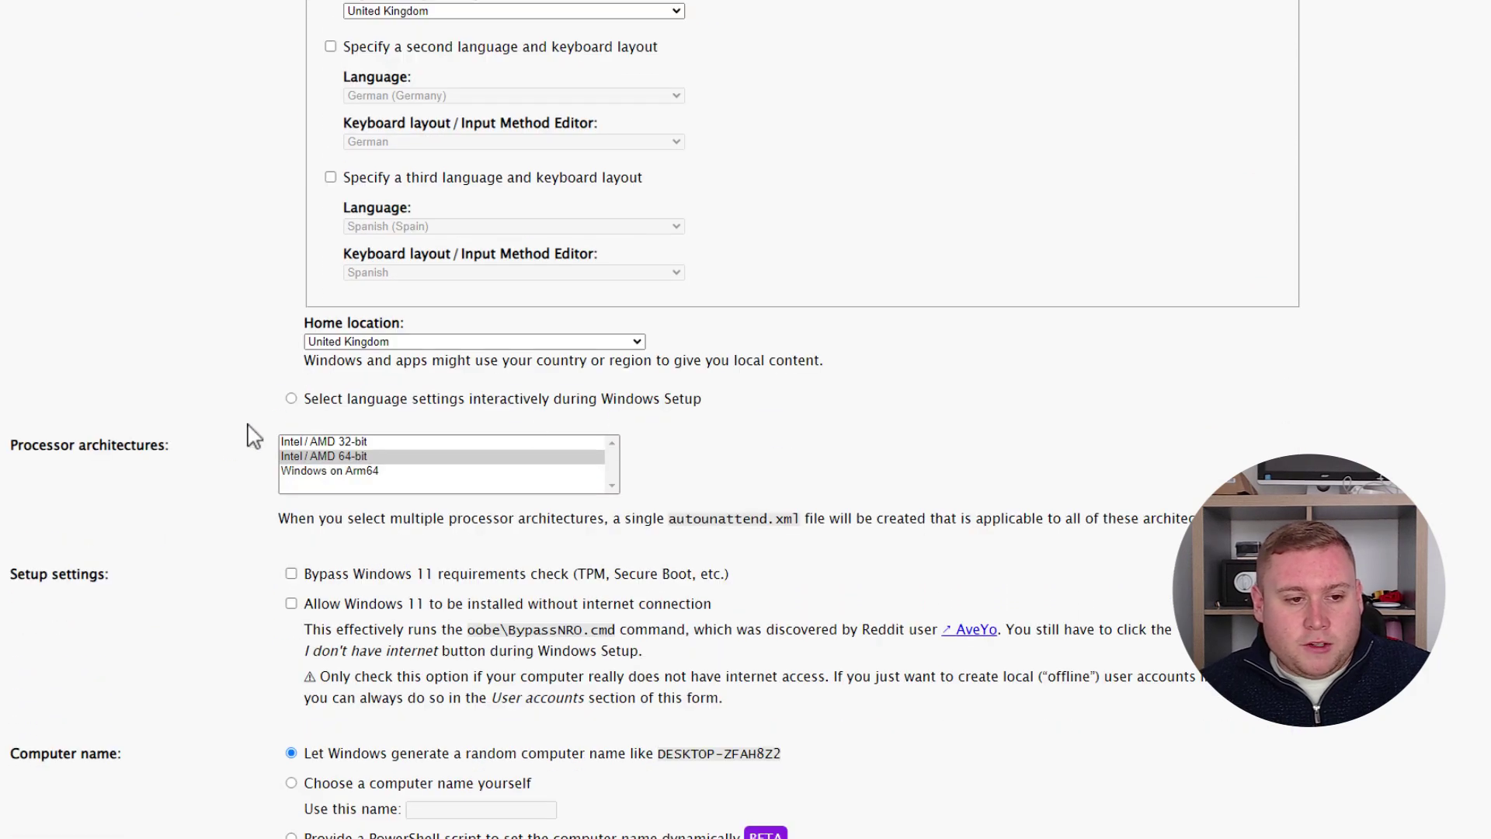
Allow Windows 11 to be installed without an internet connection
scroll(839, 439, "down", 3)
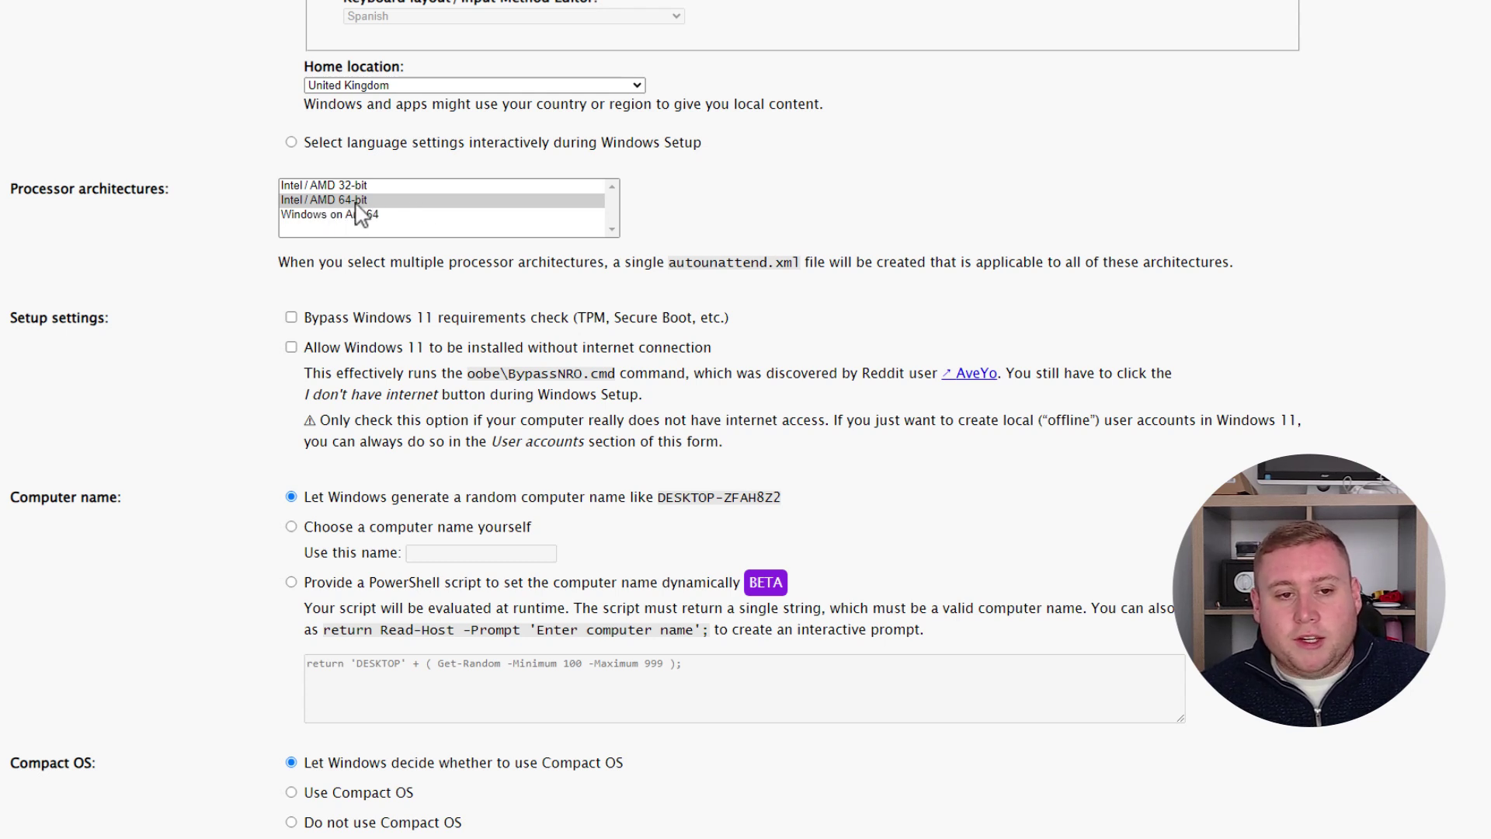
scroll(466, 341, "down", 2)
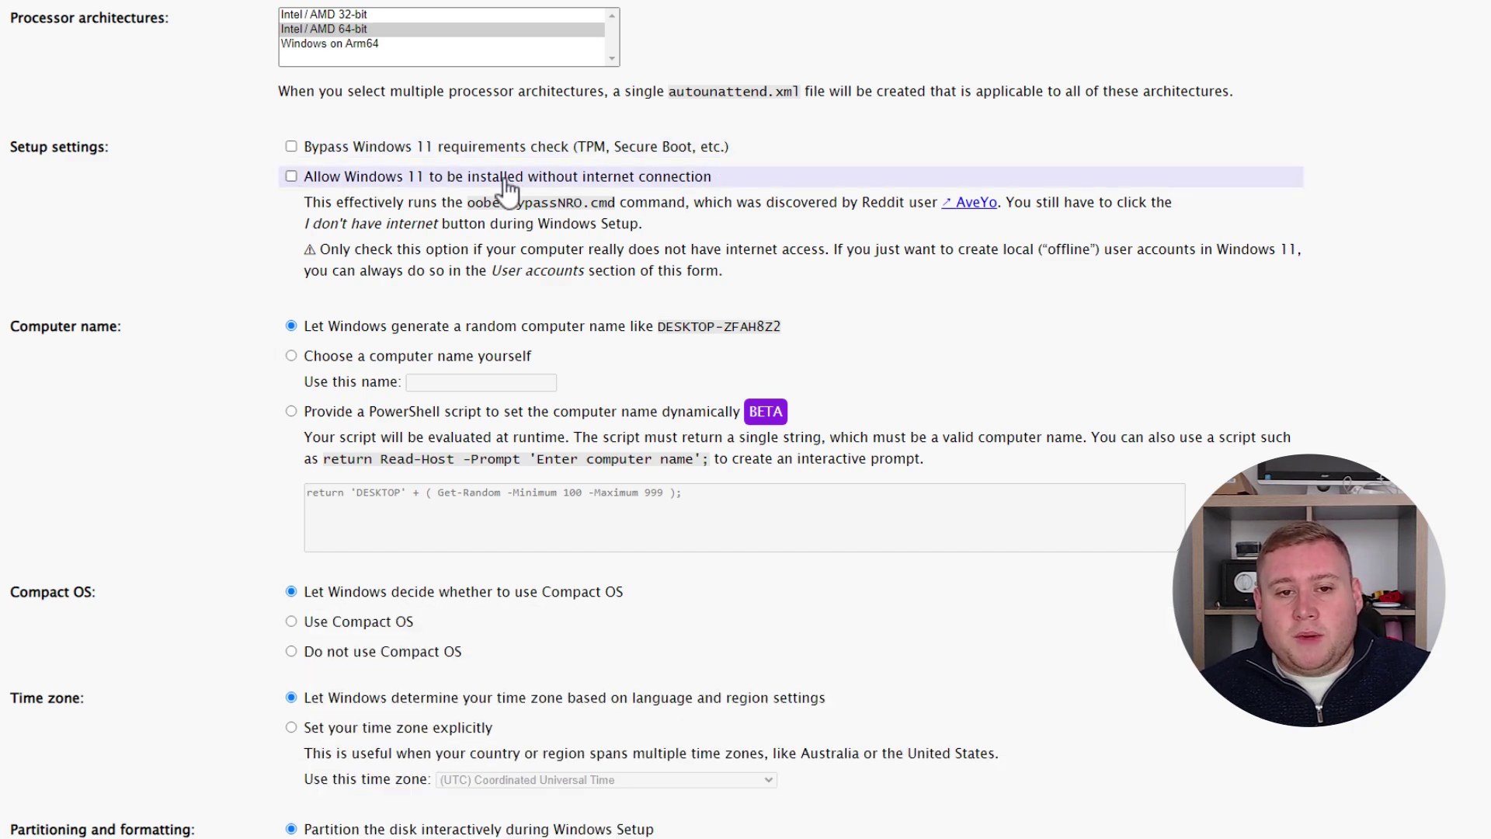
left_click(292, 177)
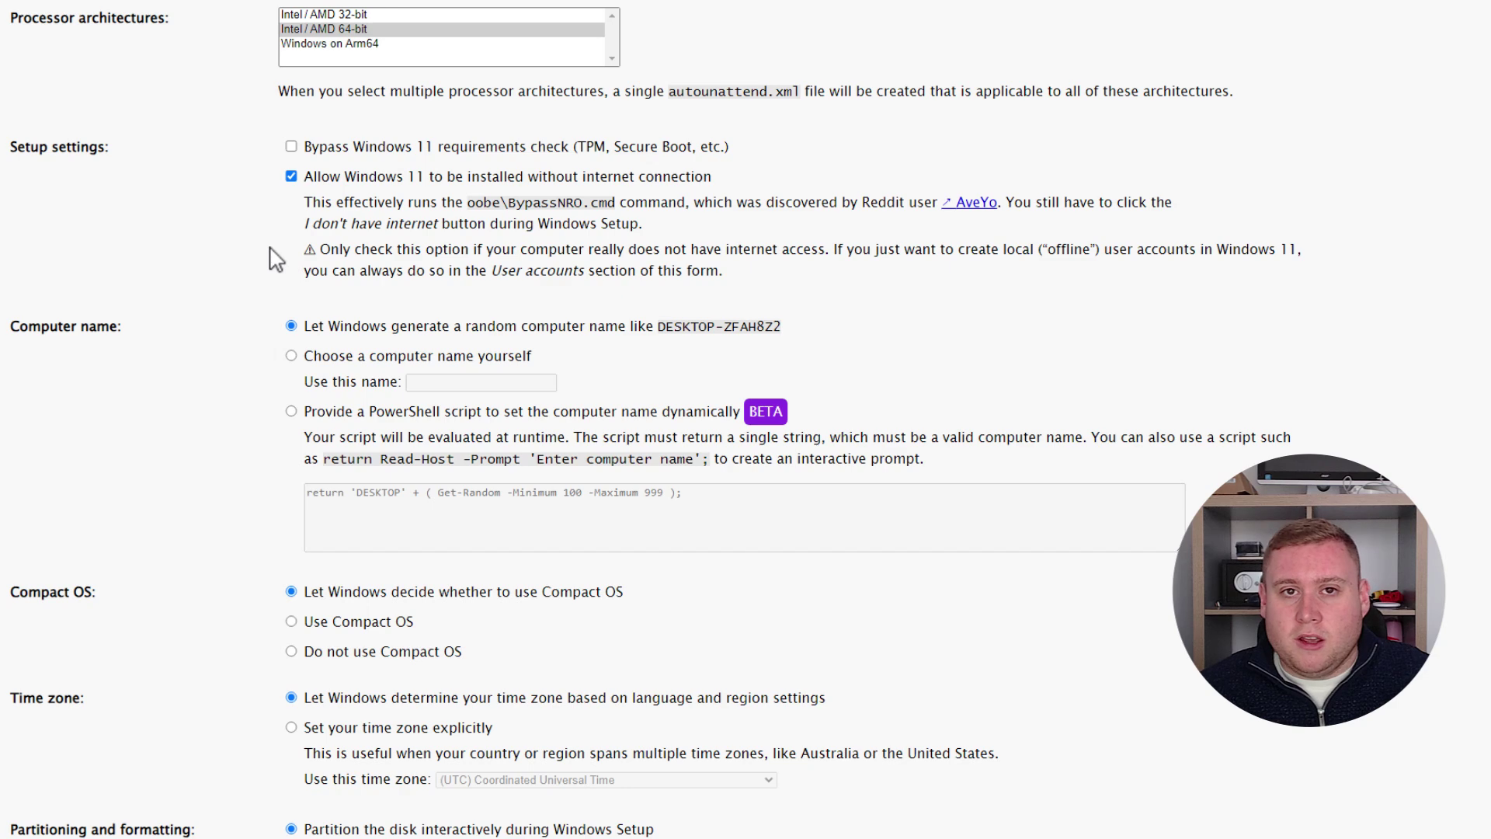
scroll(396, 303, "down", 2)
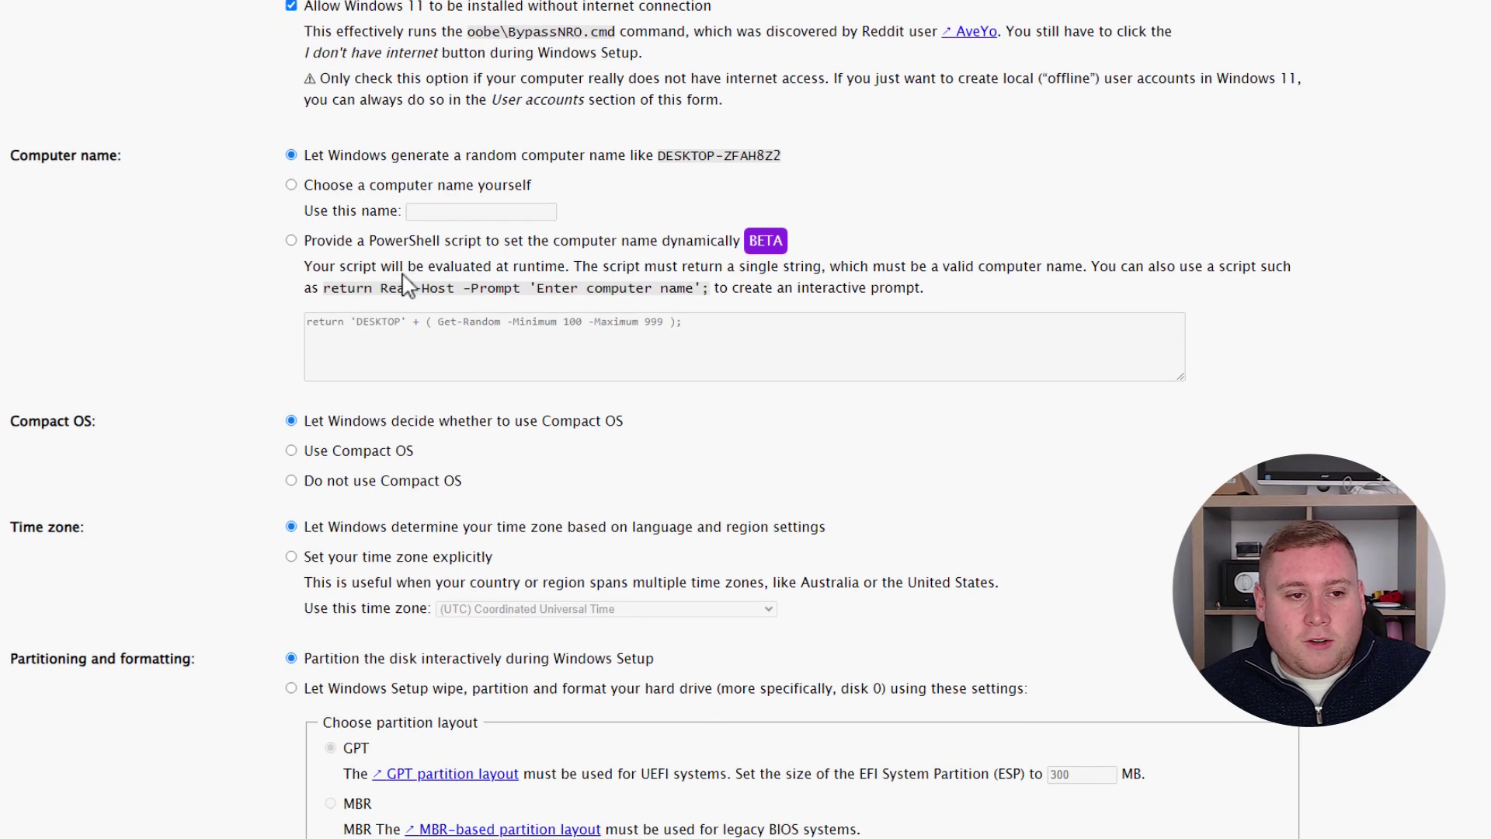
scroll(406, 283, "down", 1)
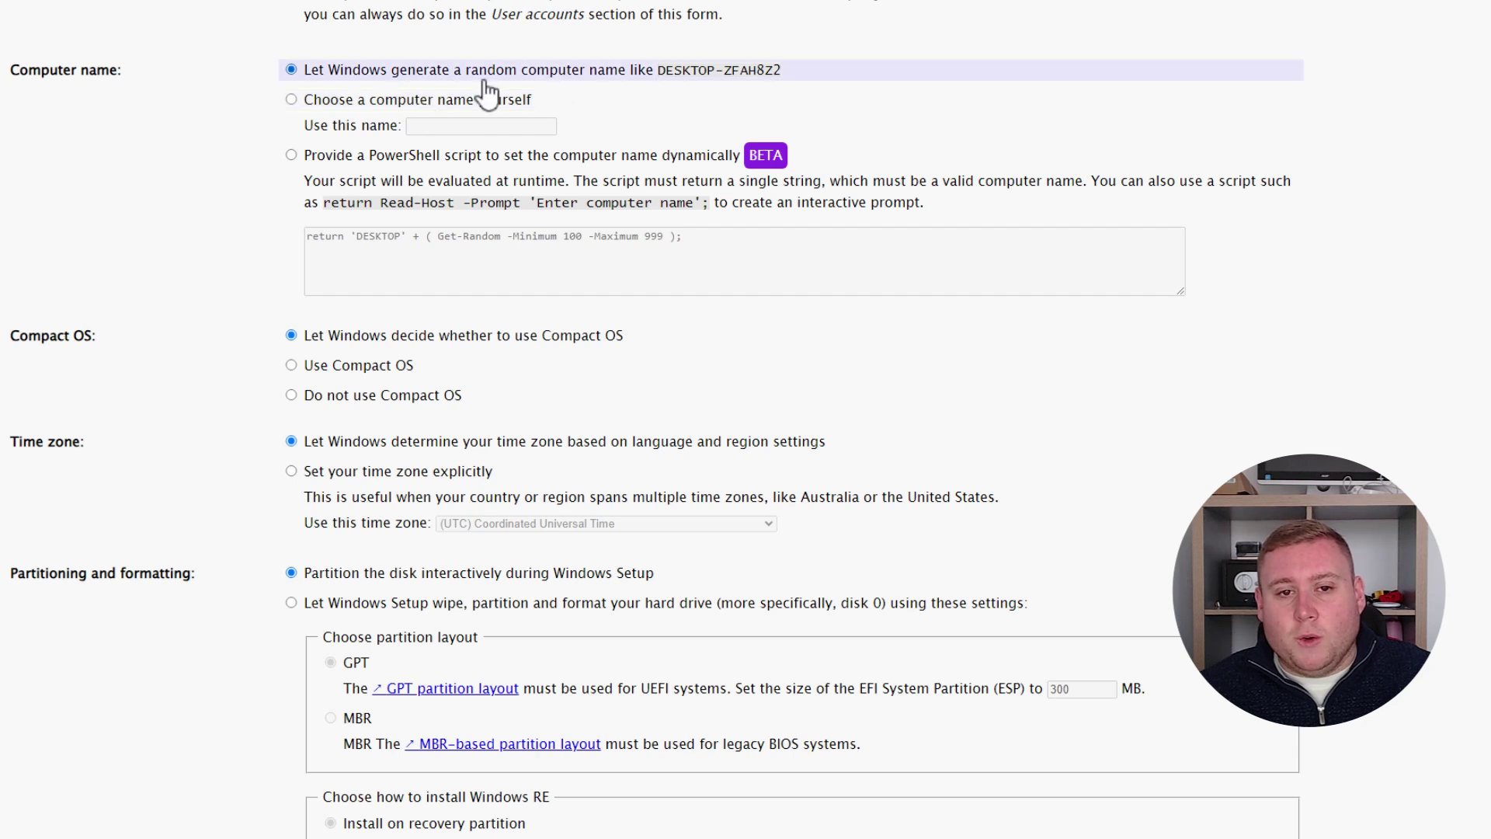
Choose a custom computer name and enter MTH
left_click(291, 100)
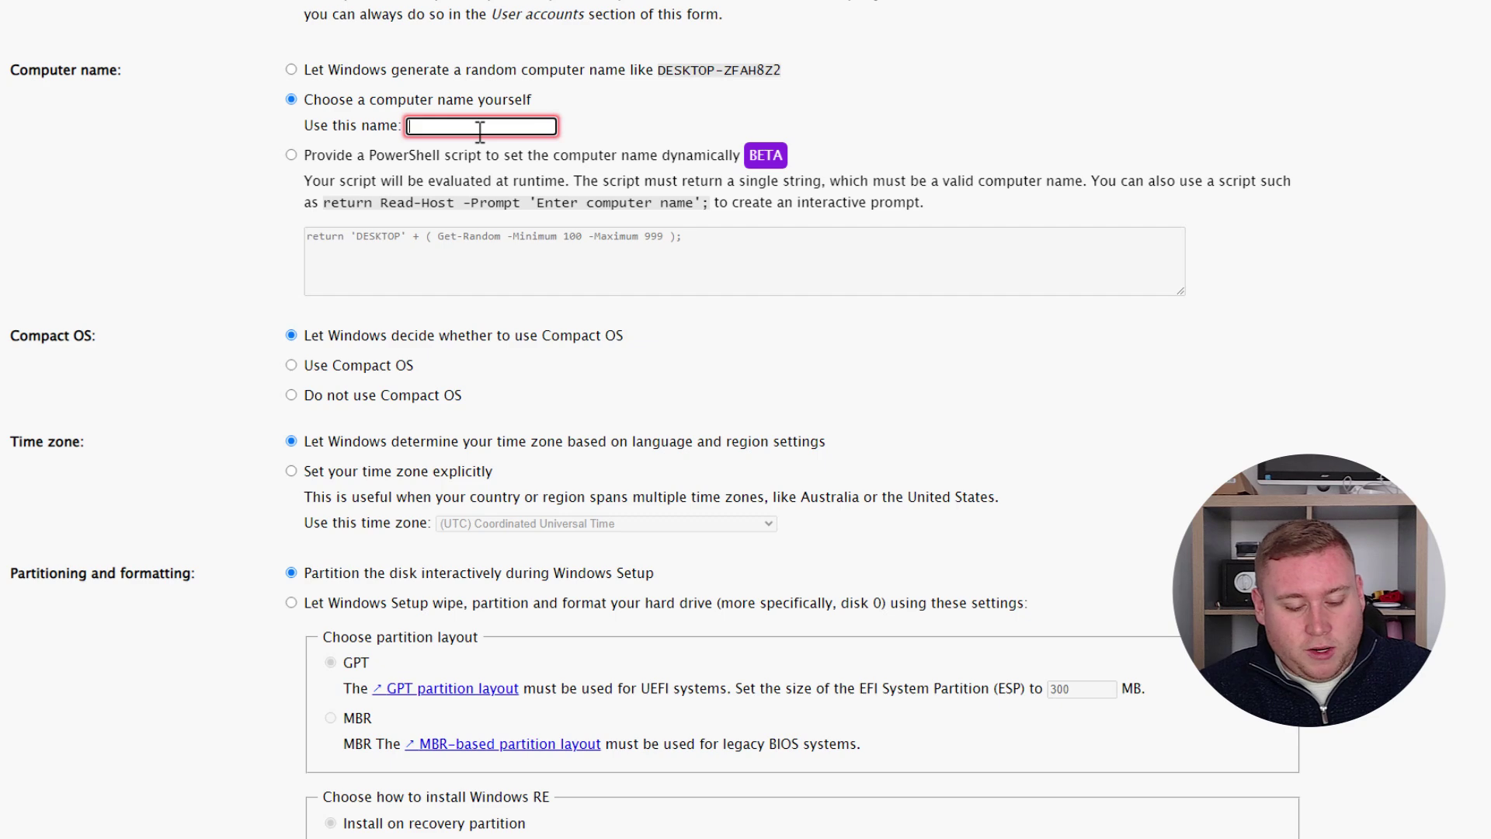
type("MTH")
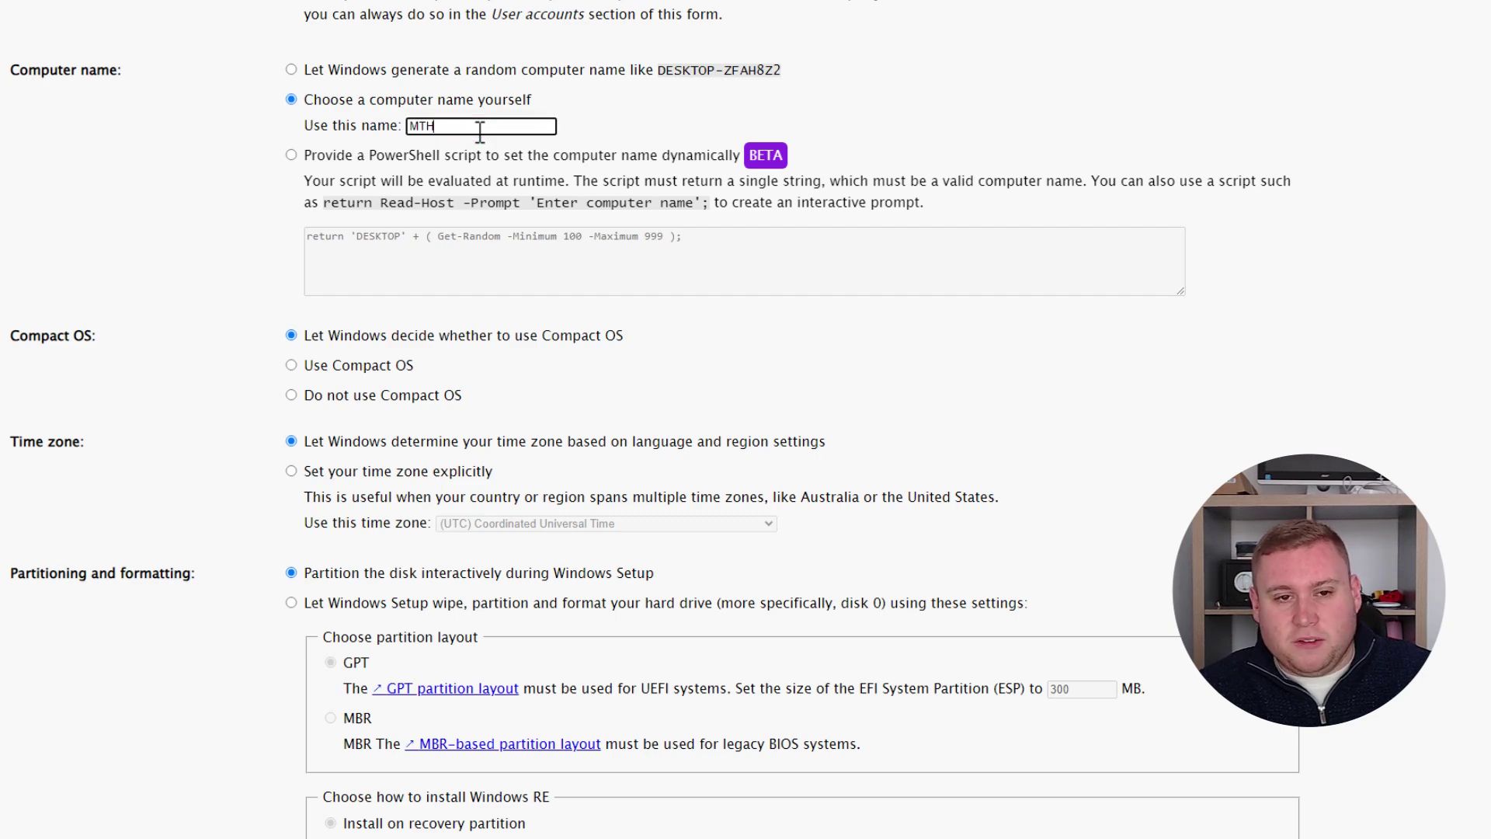
scroll(499, 173, "down", 2)
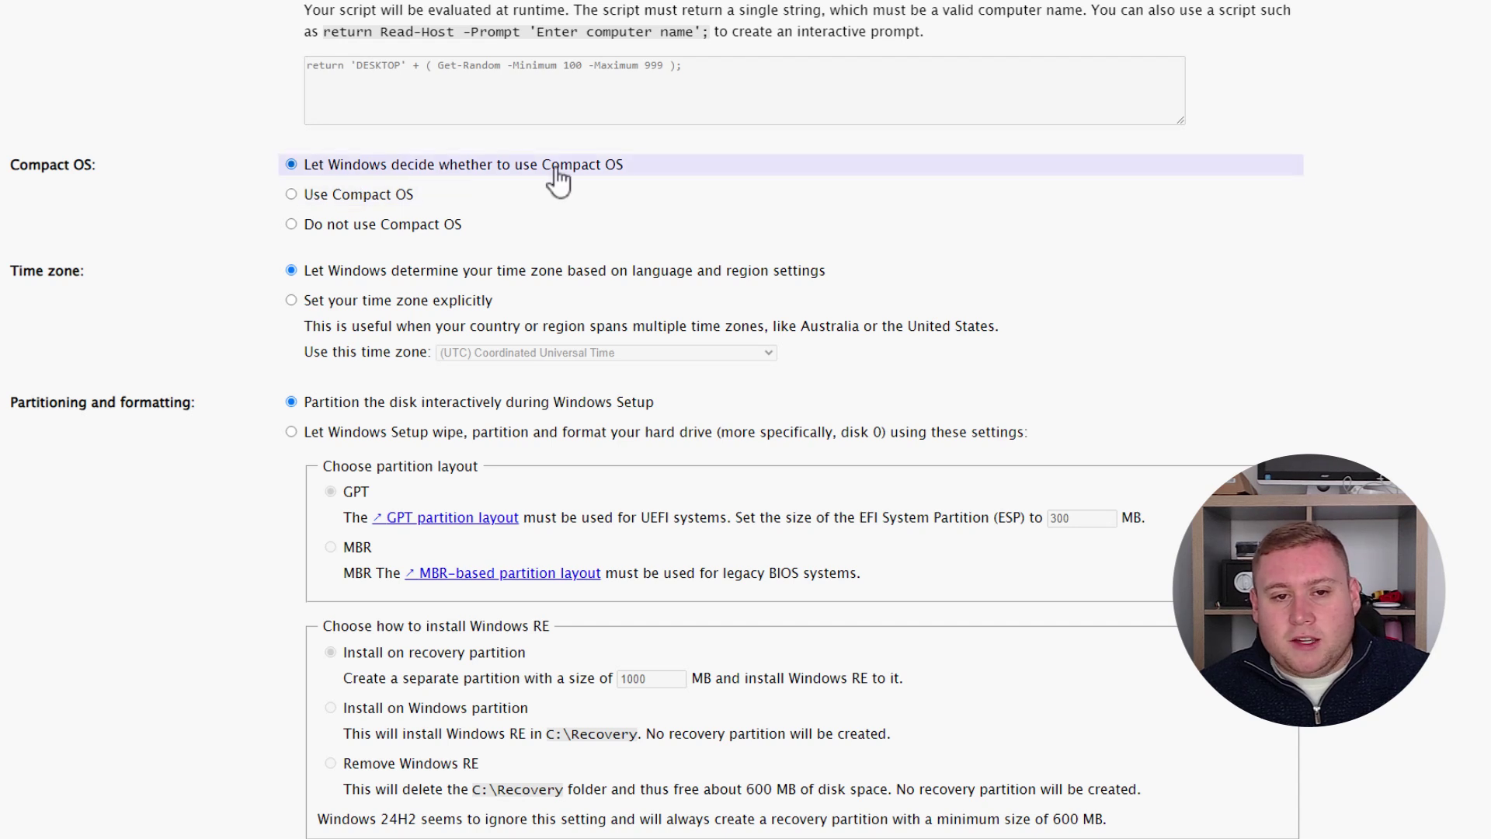
scroll(588, 188, "down", 1)
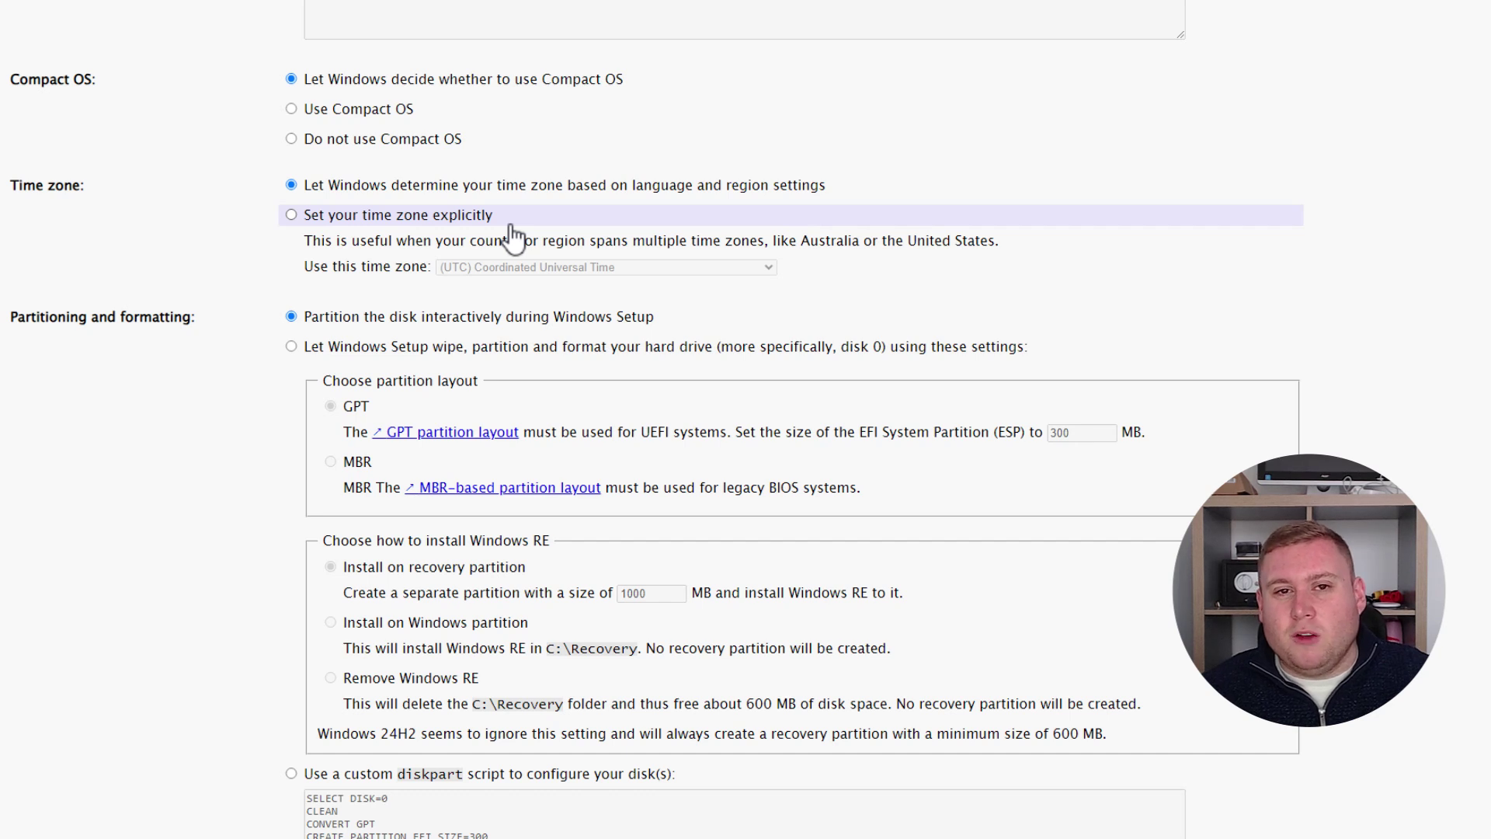
Leave the time zone determined automatically from language and region settings
left_click(429, 230)
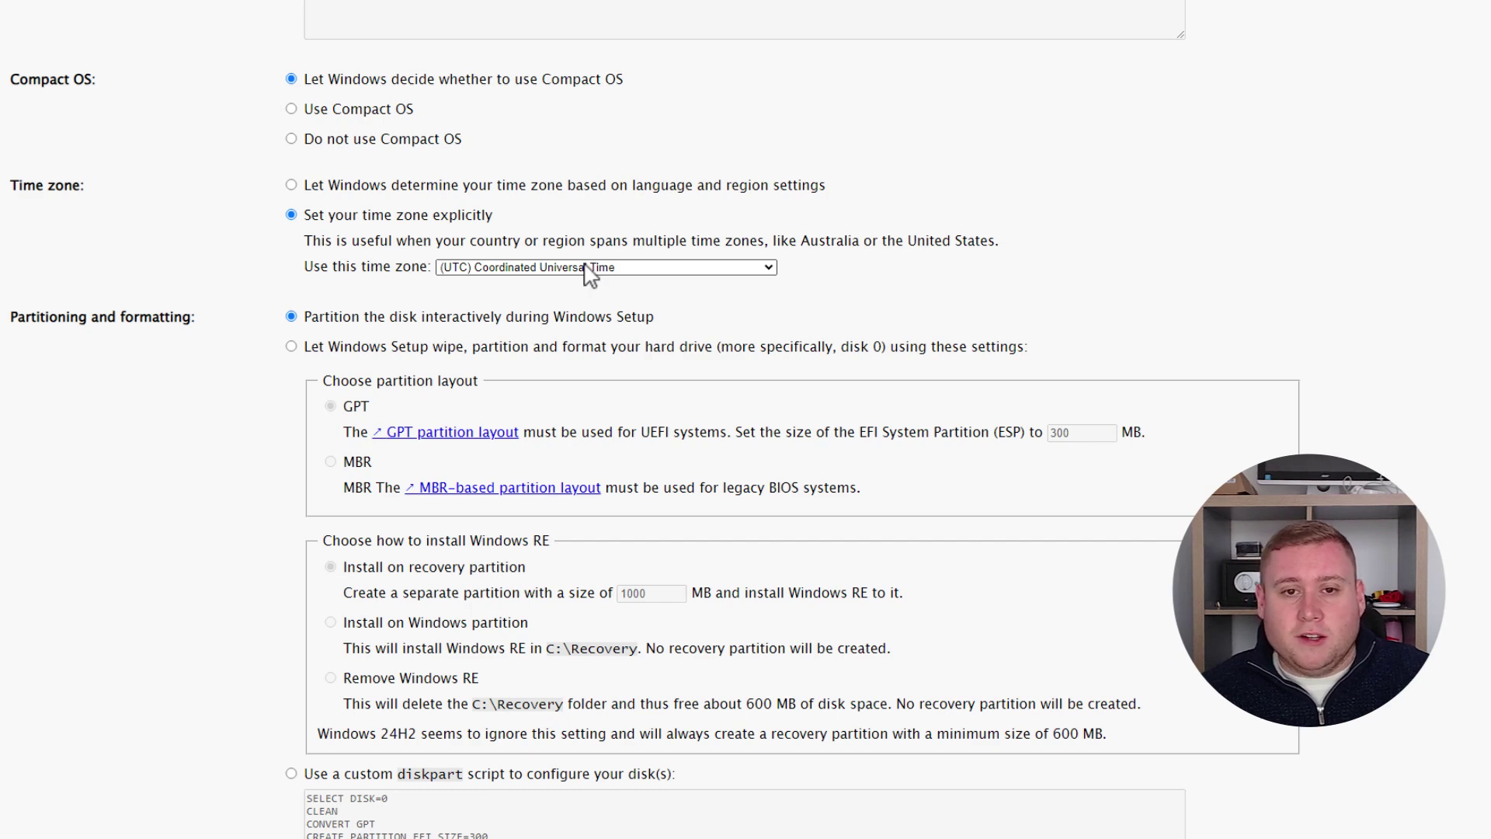
left_click(349, 187)
scroll(656, 330, "down", 2)
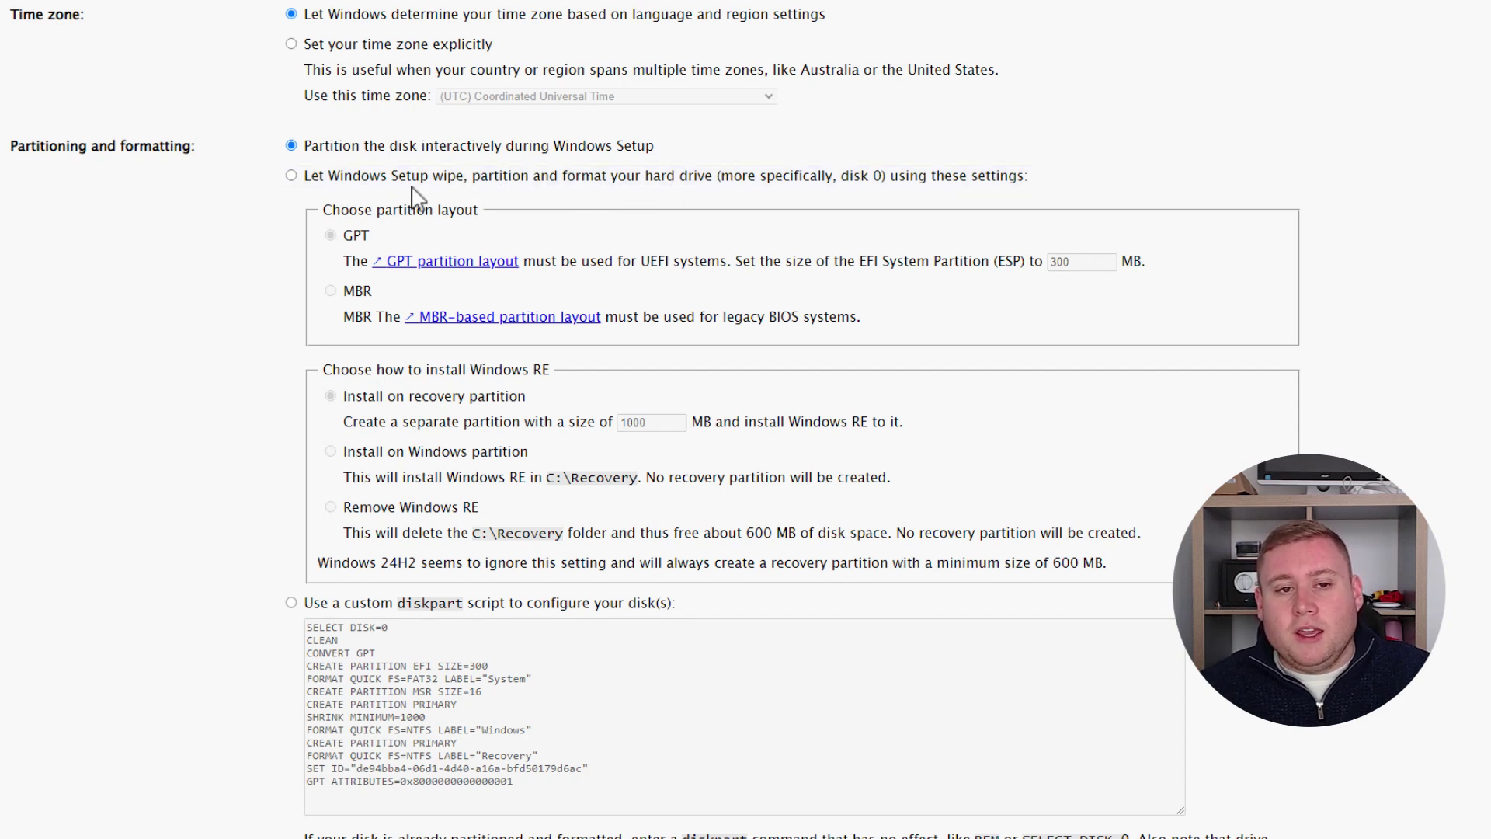
Have Setup wipe and partition disk 0 with GPT, 300 MB ESP and 1000 MB recovery partition
left_click(372, 179)
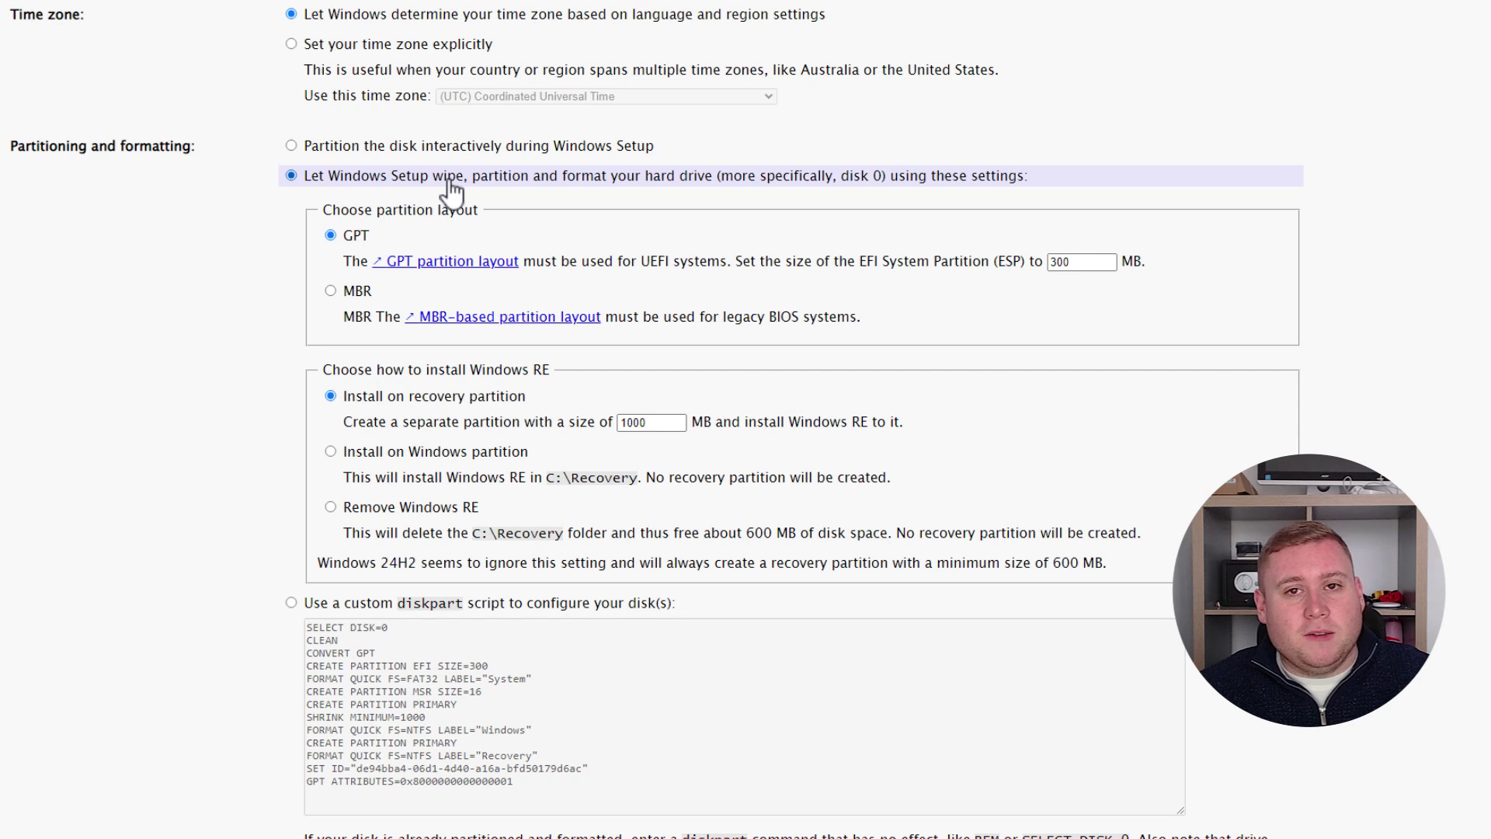
left_click(399, 147)
left_click(399, 180)
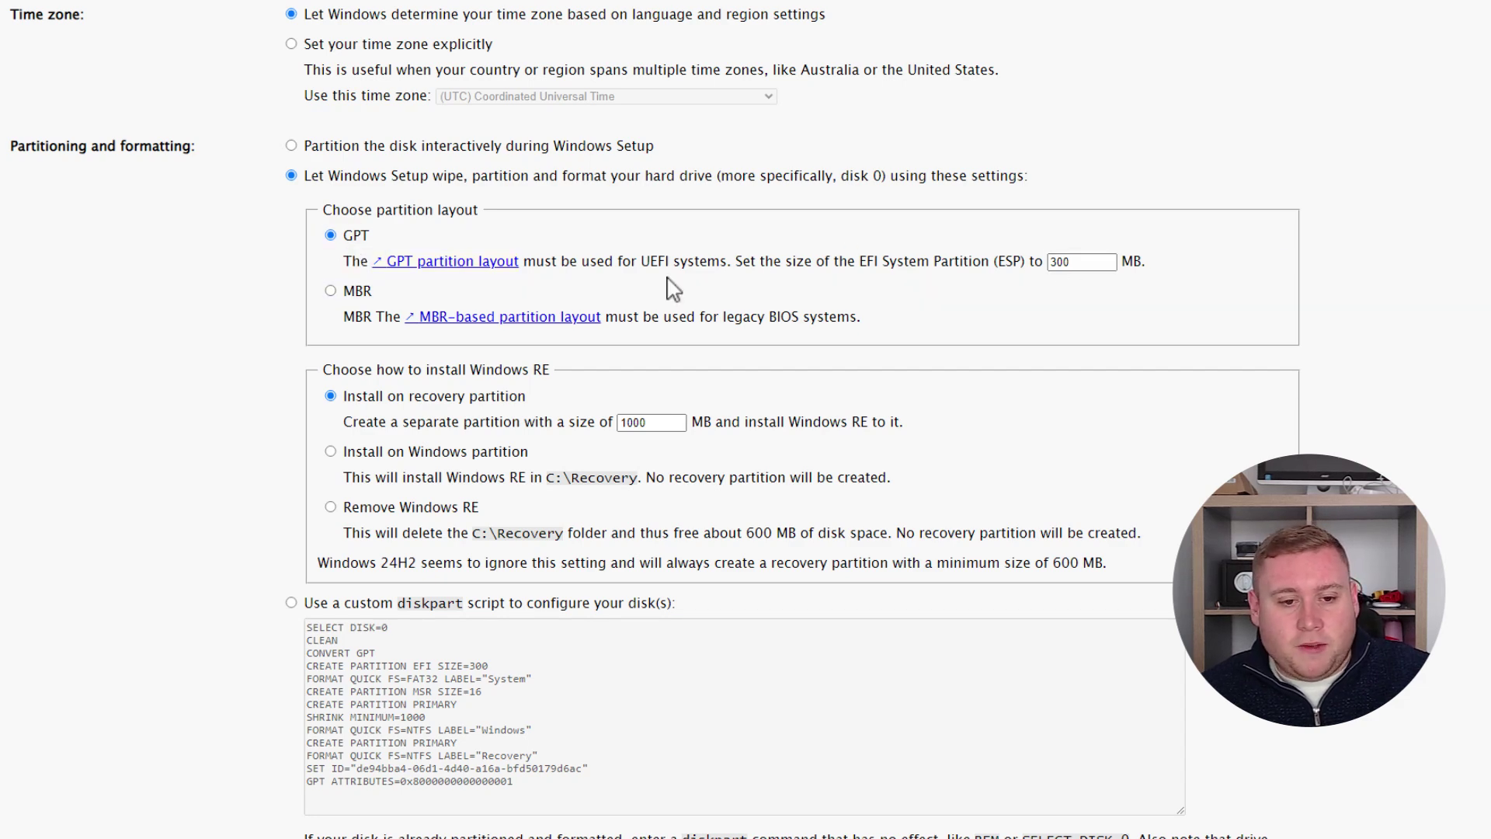
scroll(673, 289, "down", 9)
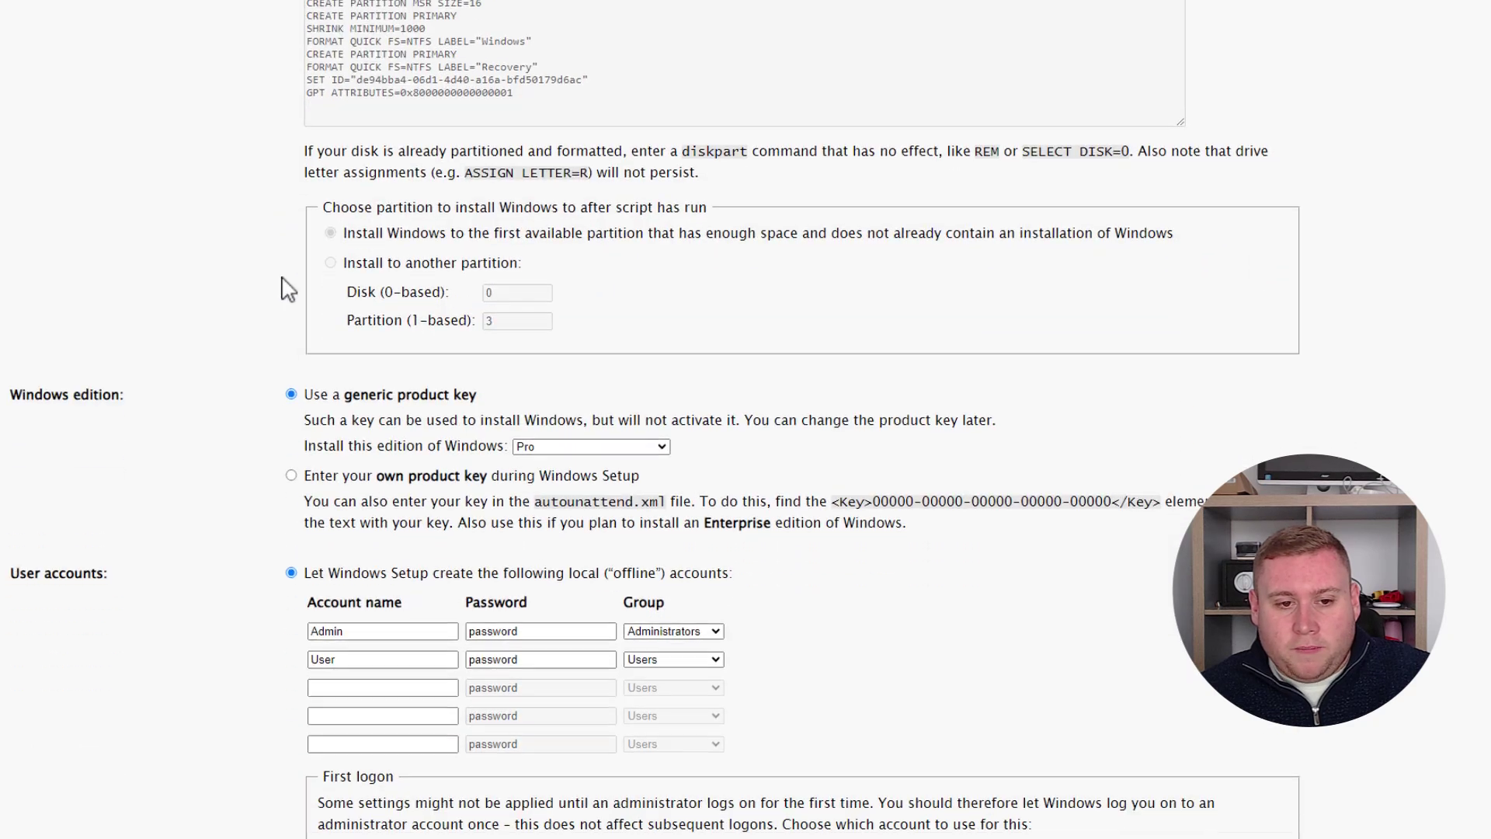
scroll(287, 289, "down", 3)
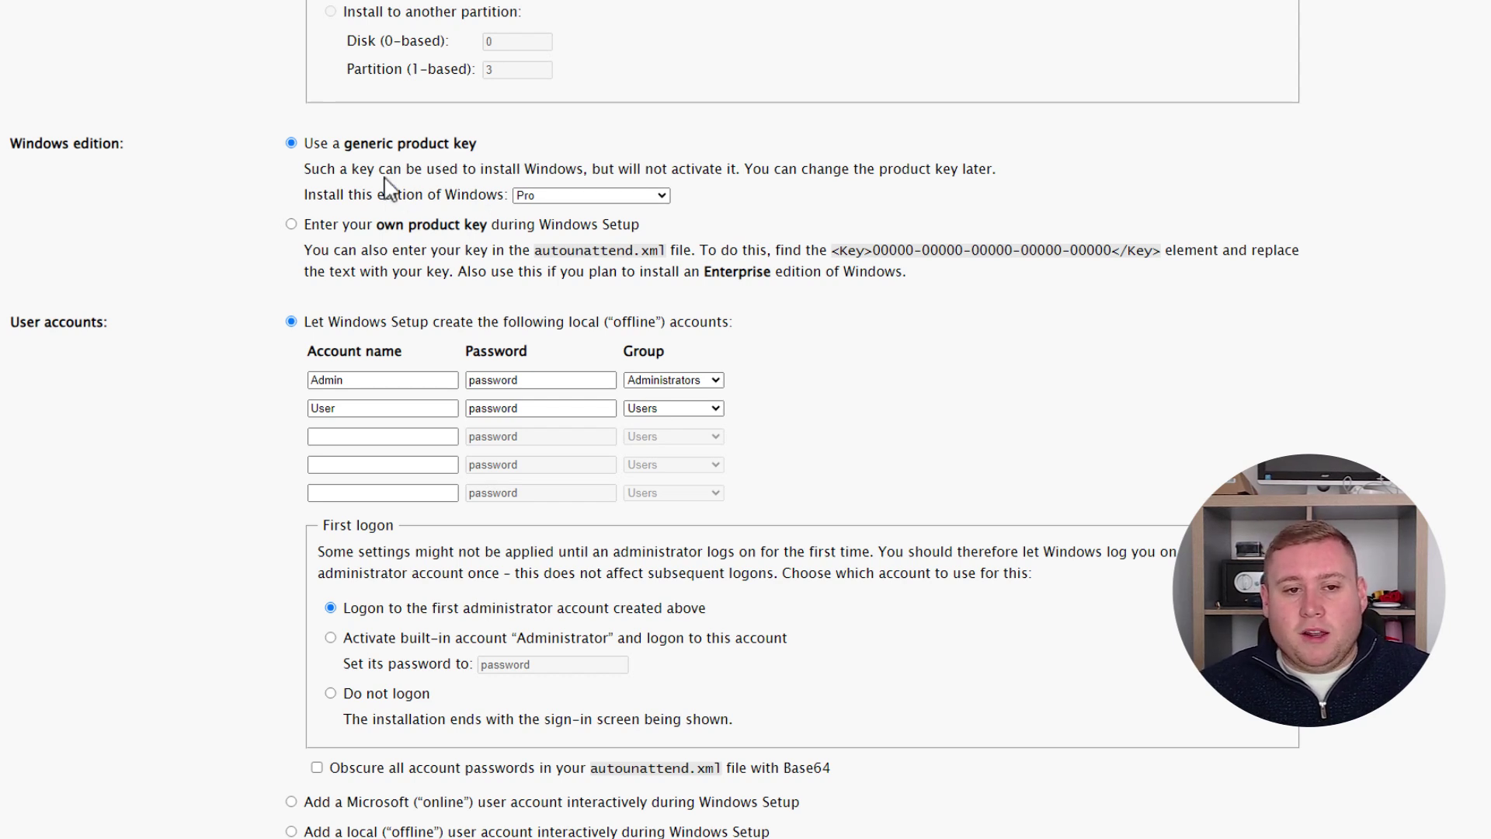
left_click(531, 197)
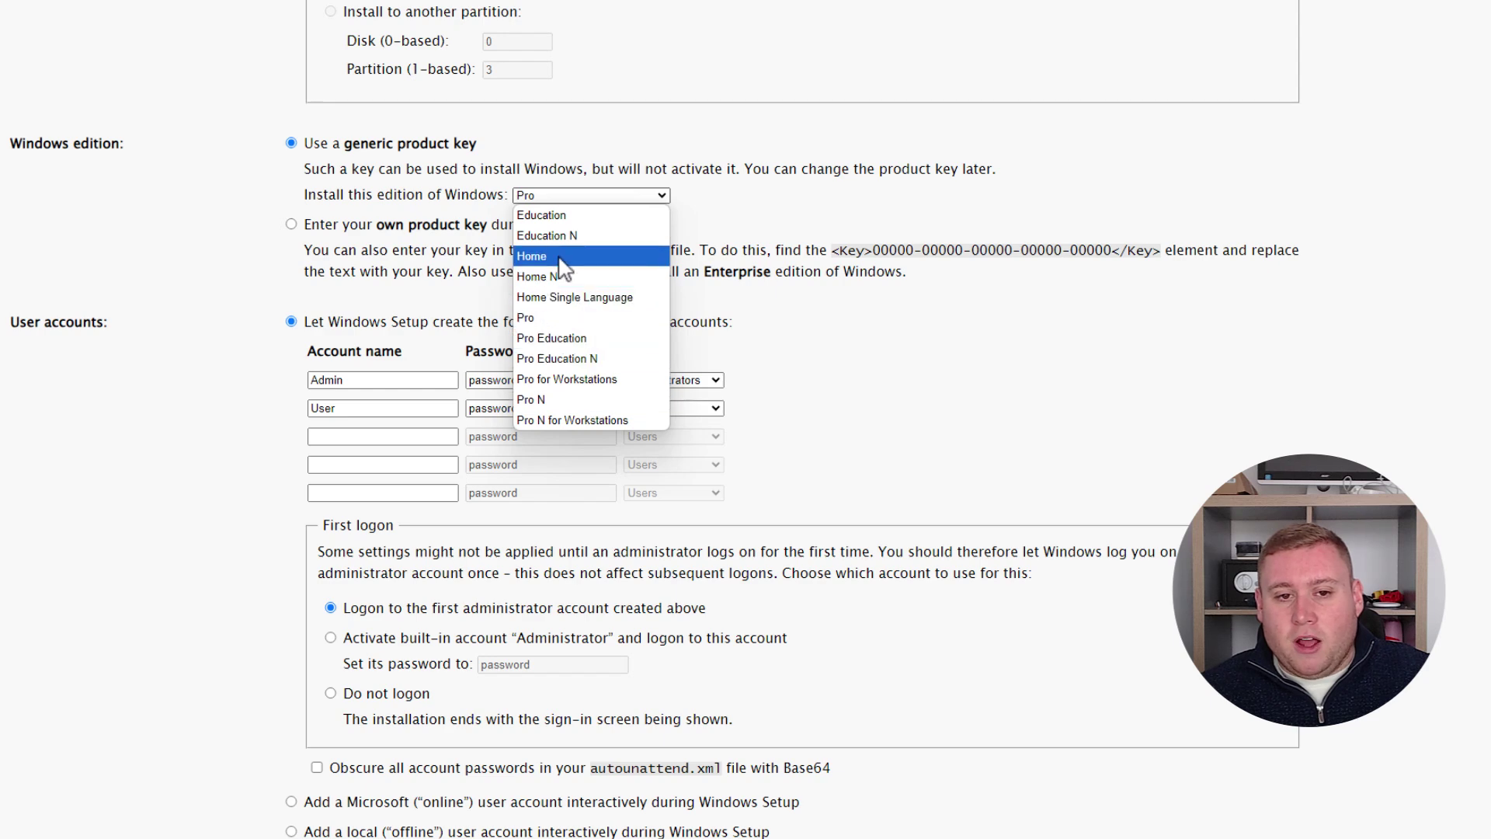
left_click(218, 191)
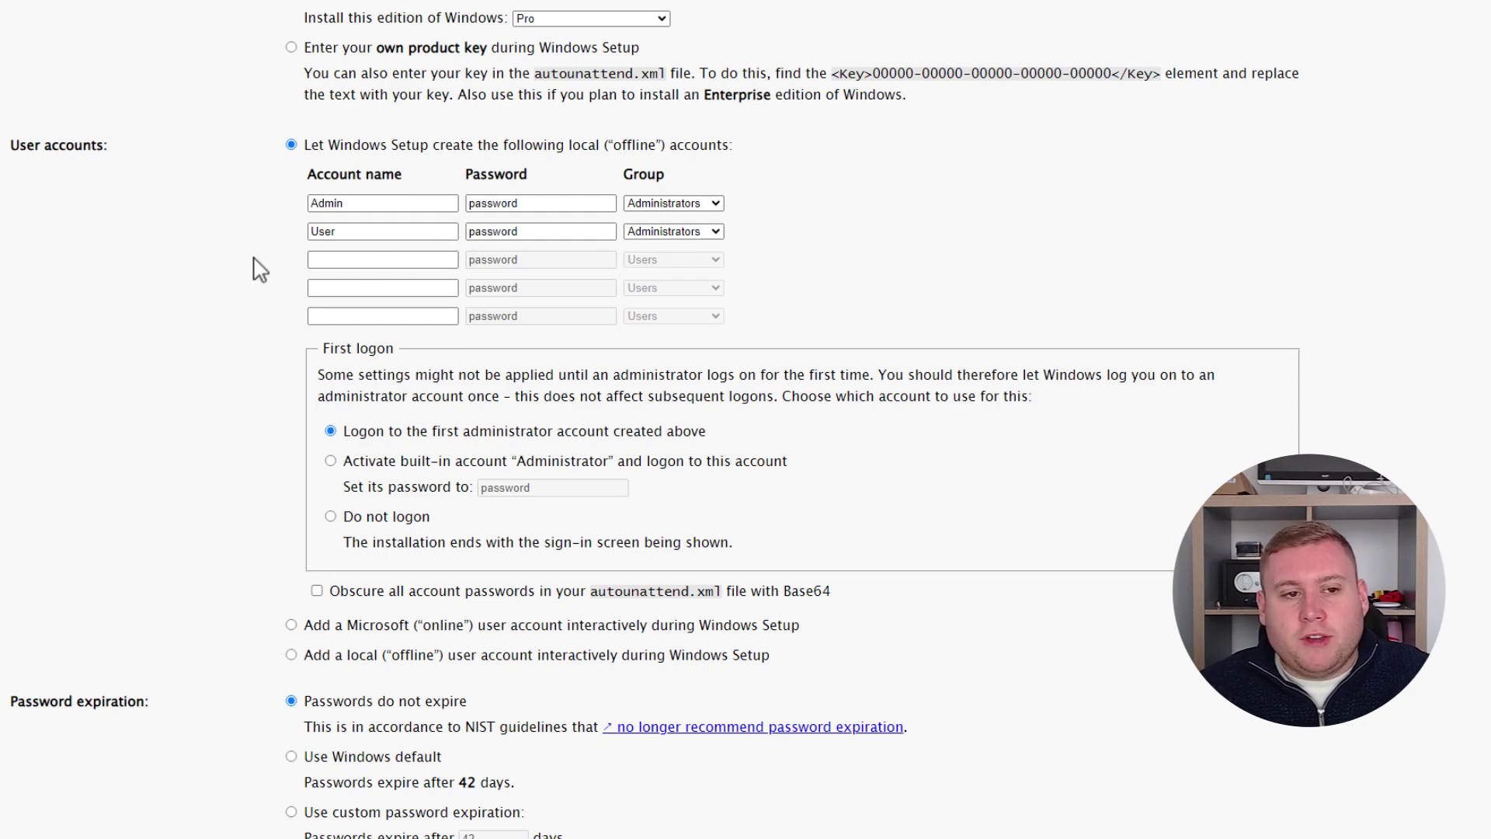
scroll(260, 270, "down", 2)
scroll(401, 210, "up", 1)
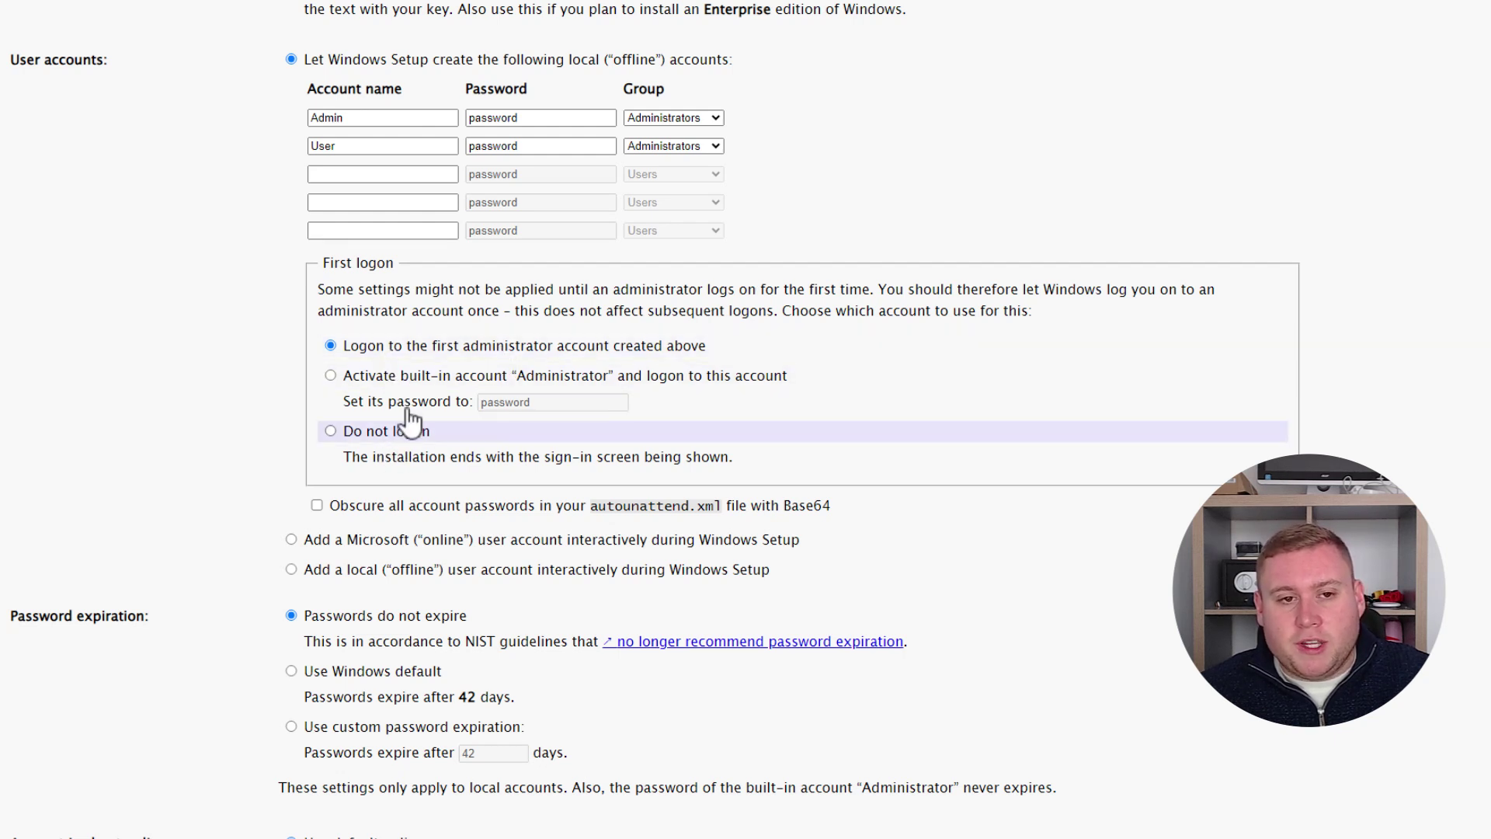
Remove the second User account and rename Admin to Windows with a new password
left_click_drag(388, 148, 296, 166)
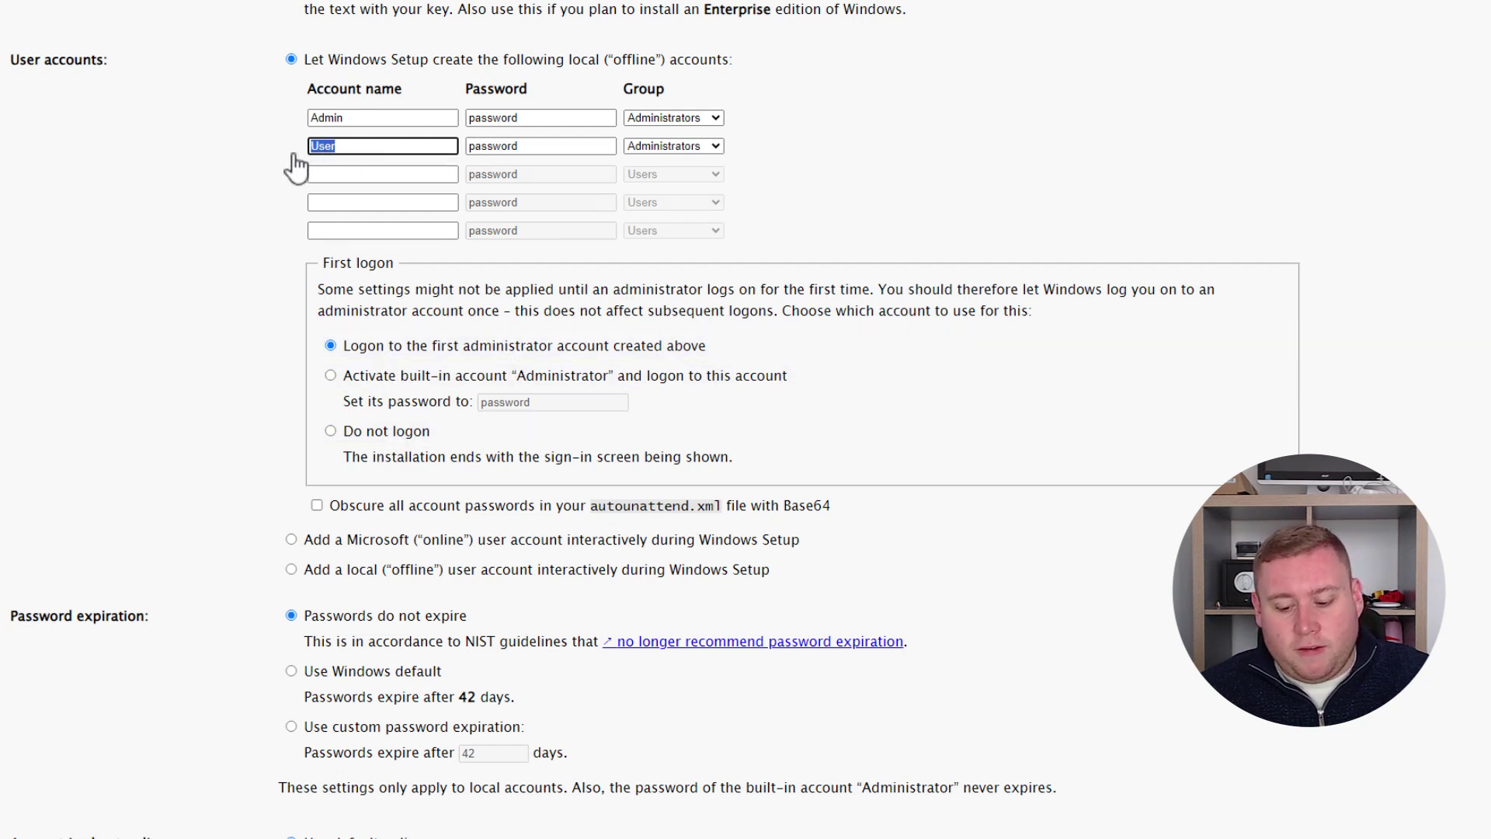
key("BackSpace")
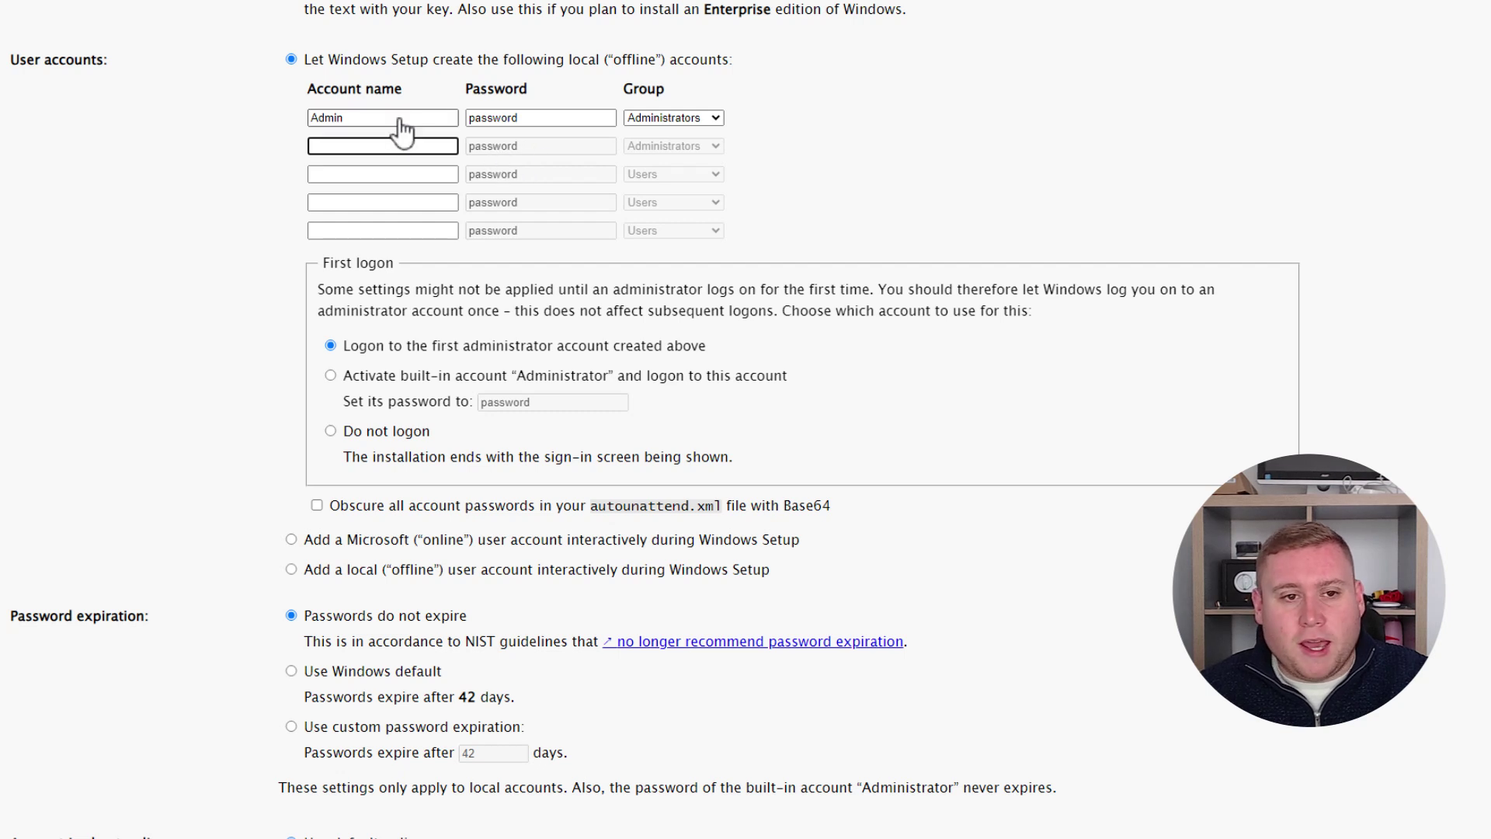
double_click(399, 118)
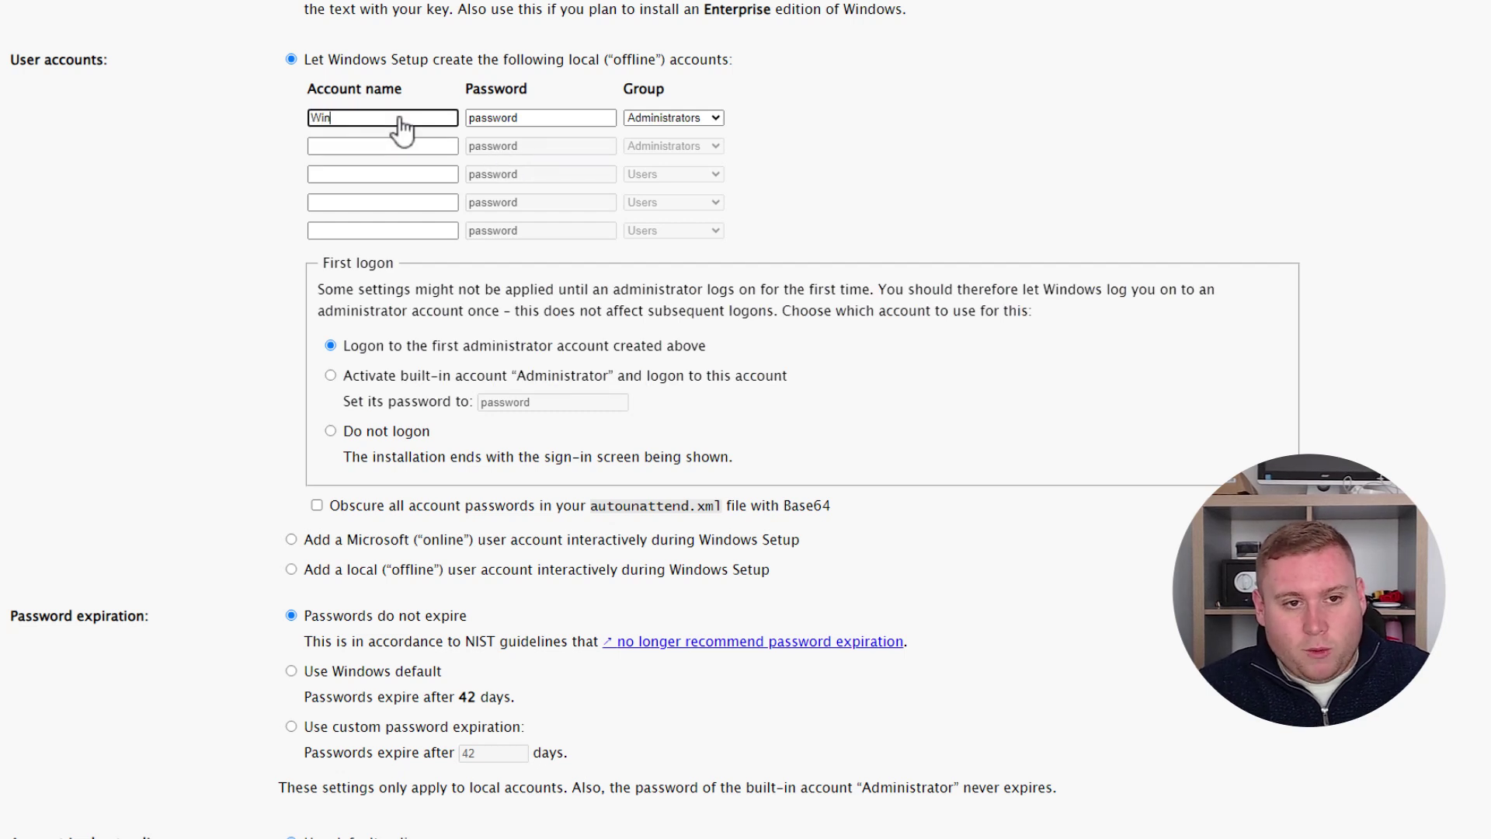
double_click(499, 121)
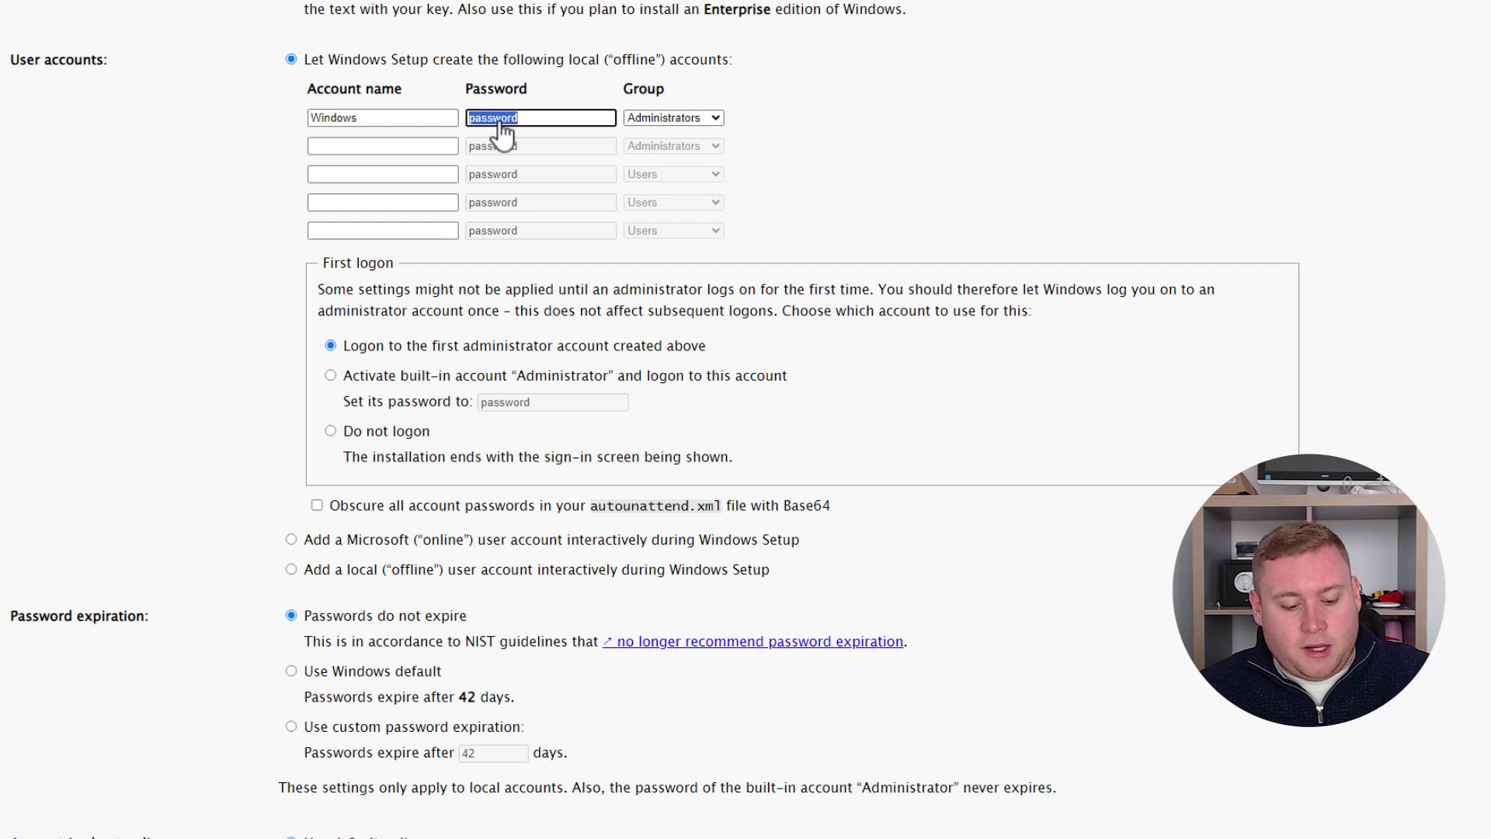
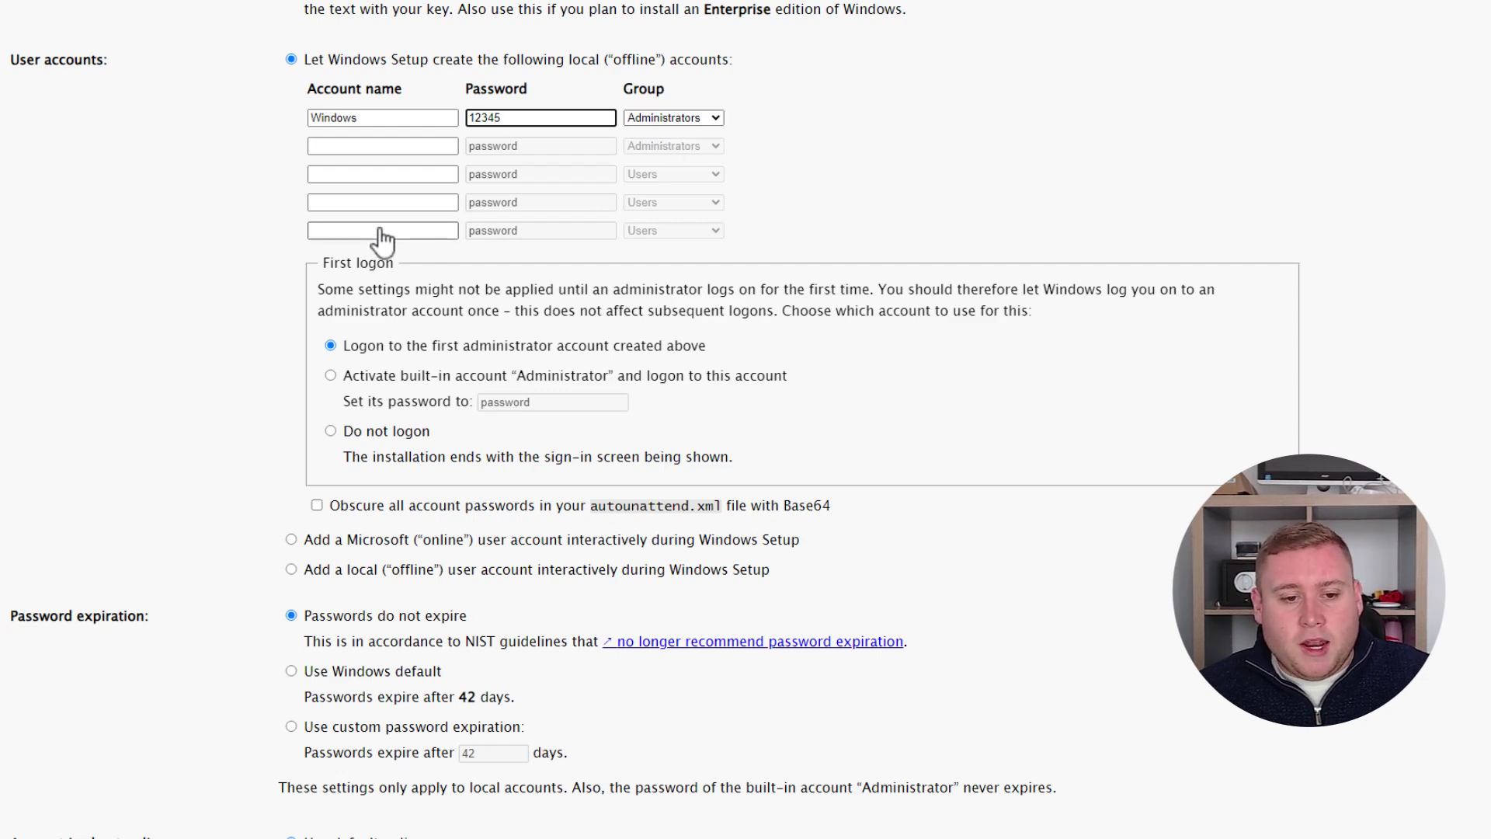
scroll(382, 240, "down", 5)
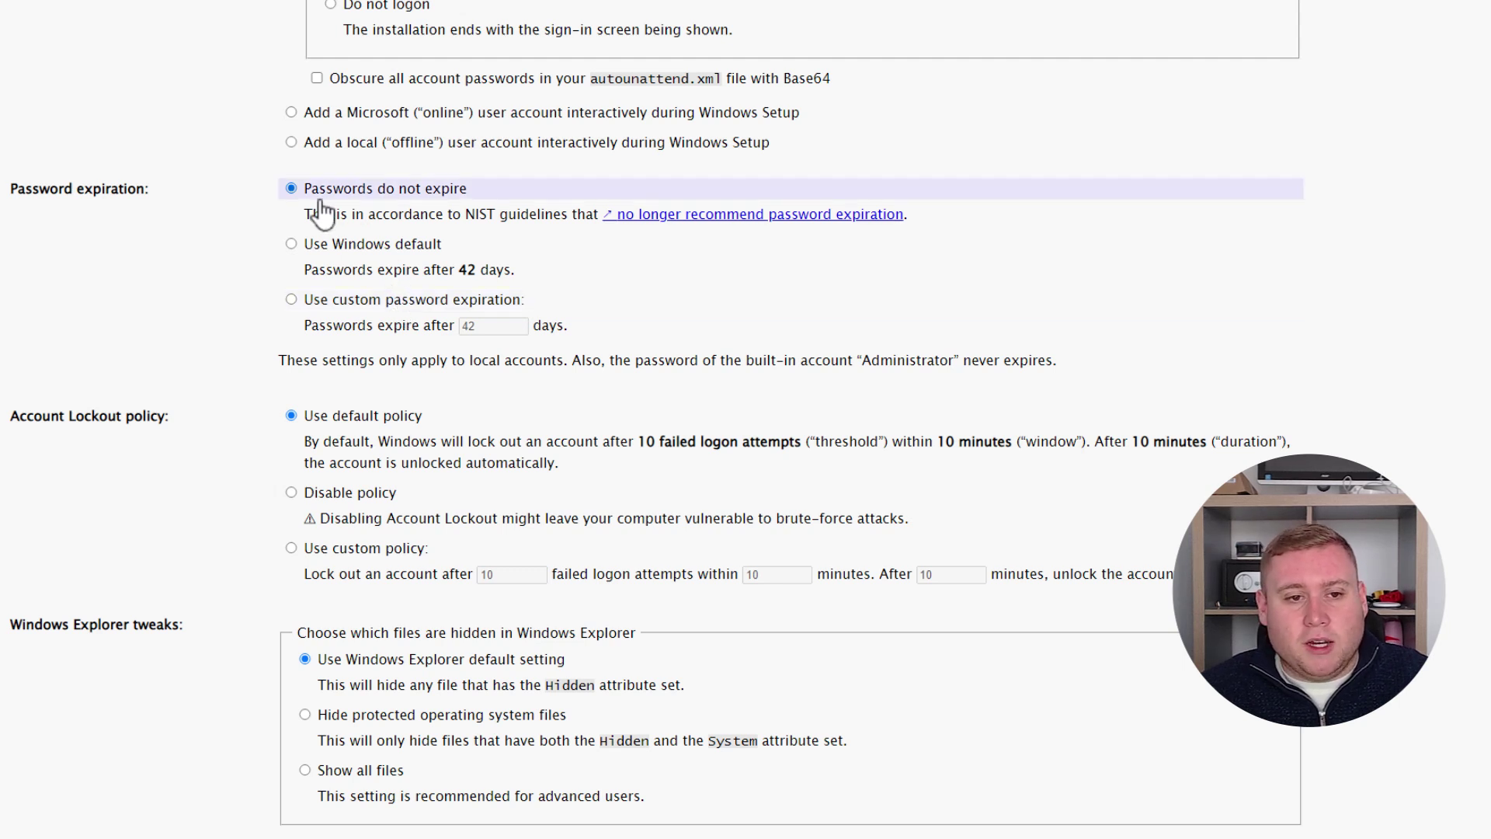
Make Windows Explorer show all files, including hidden ones
scroll(722, 265, "down", 3)
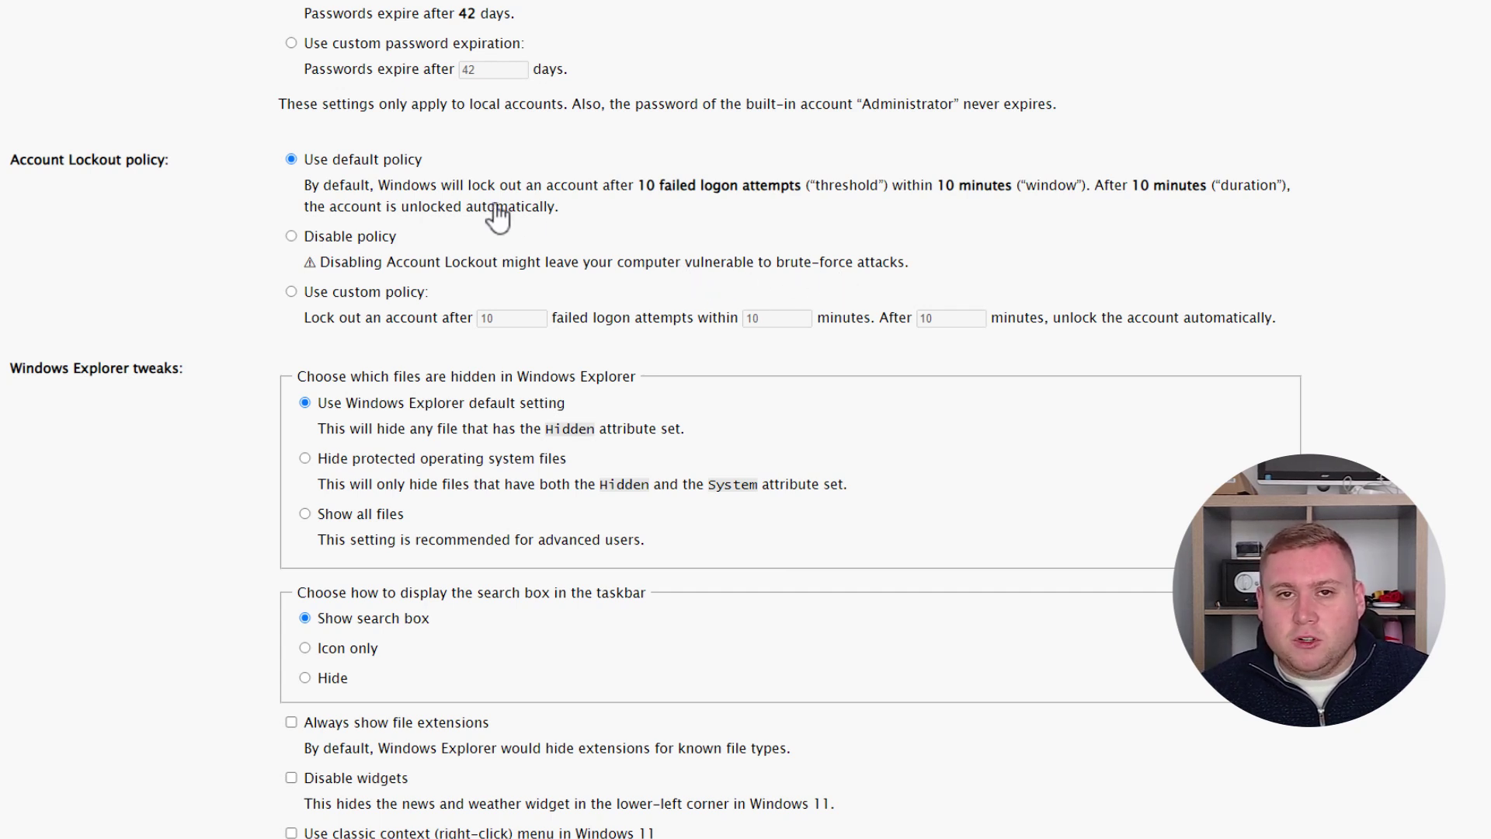
scroll(497, 217, "down", 3)
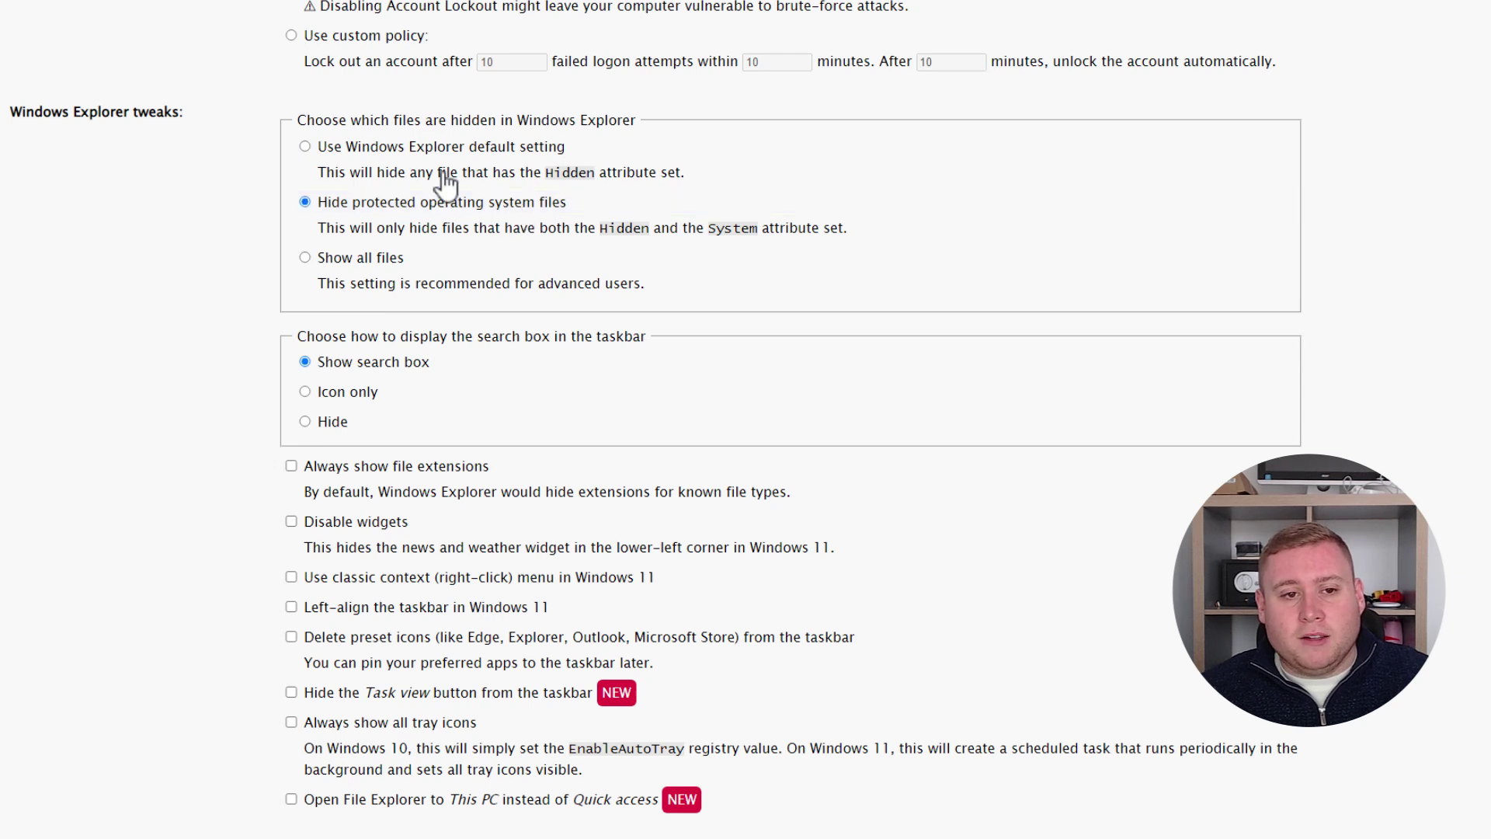
left_click(344, 150)
left_click(361, 264)
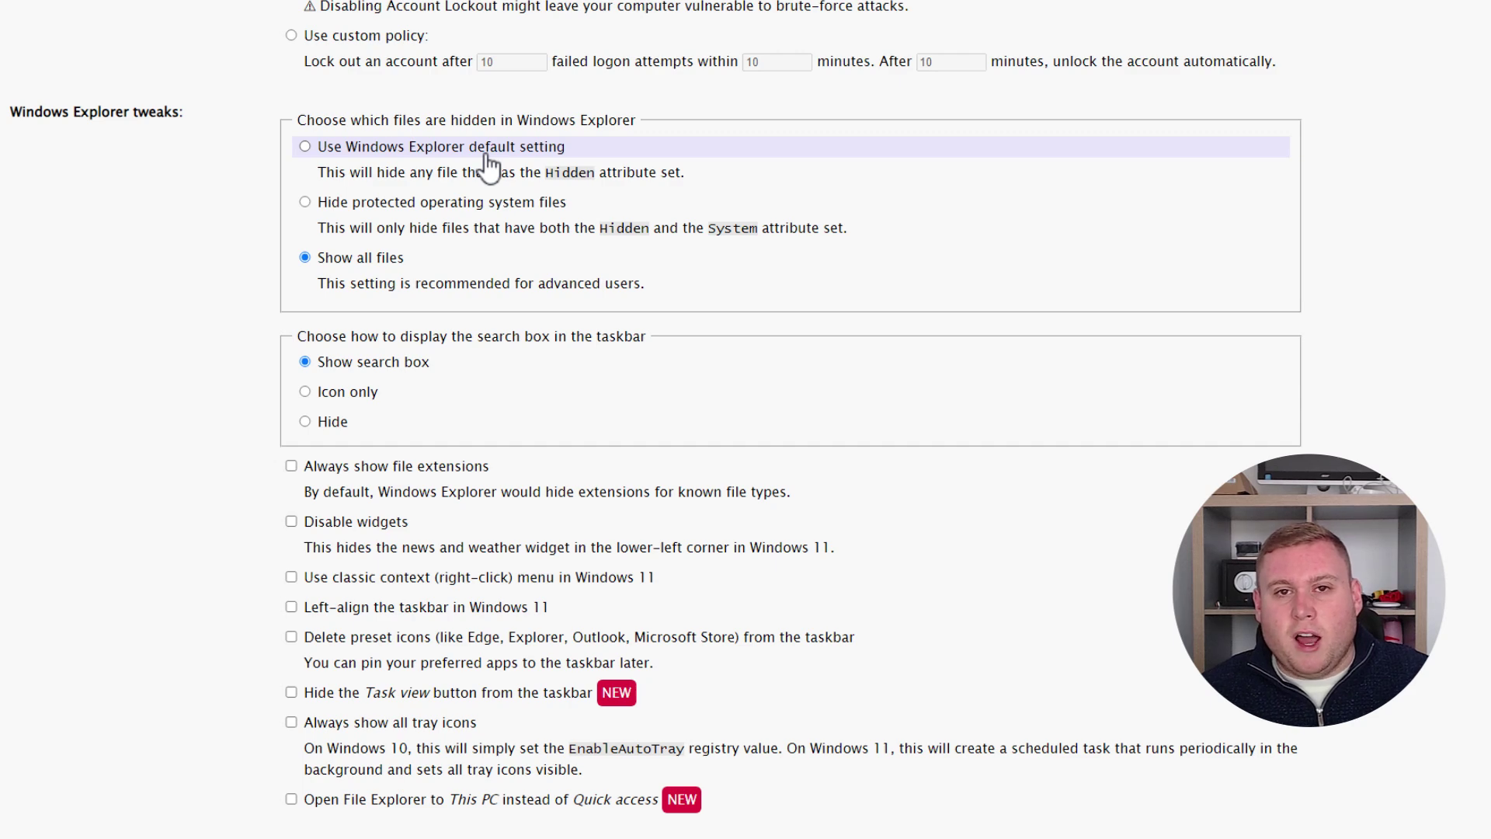
Disable the Windows 11 news and weather widgets
scroll(891, 262, "down", 4)
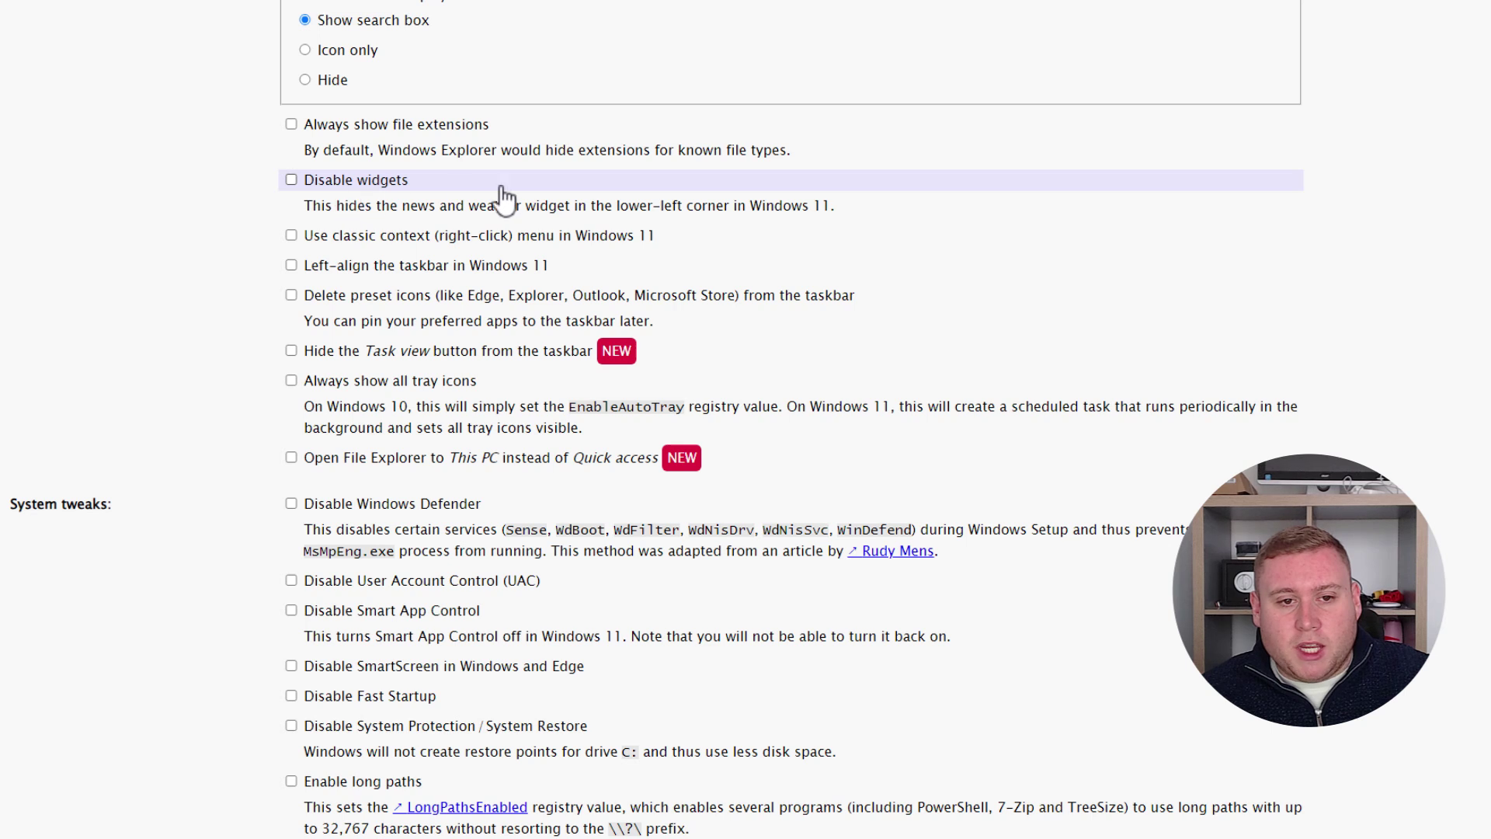
left_click(312, 191)
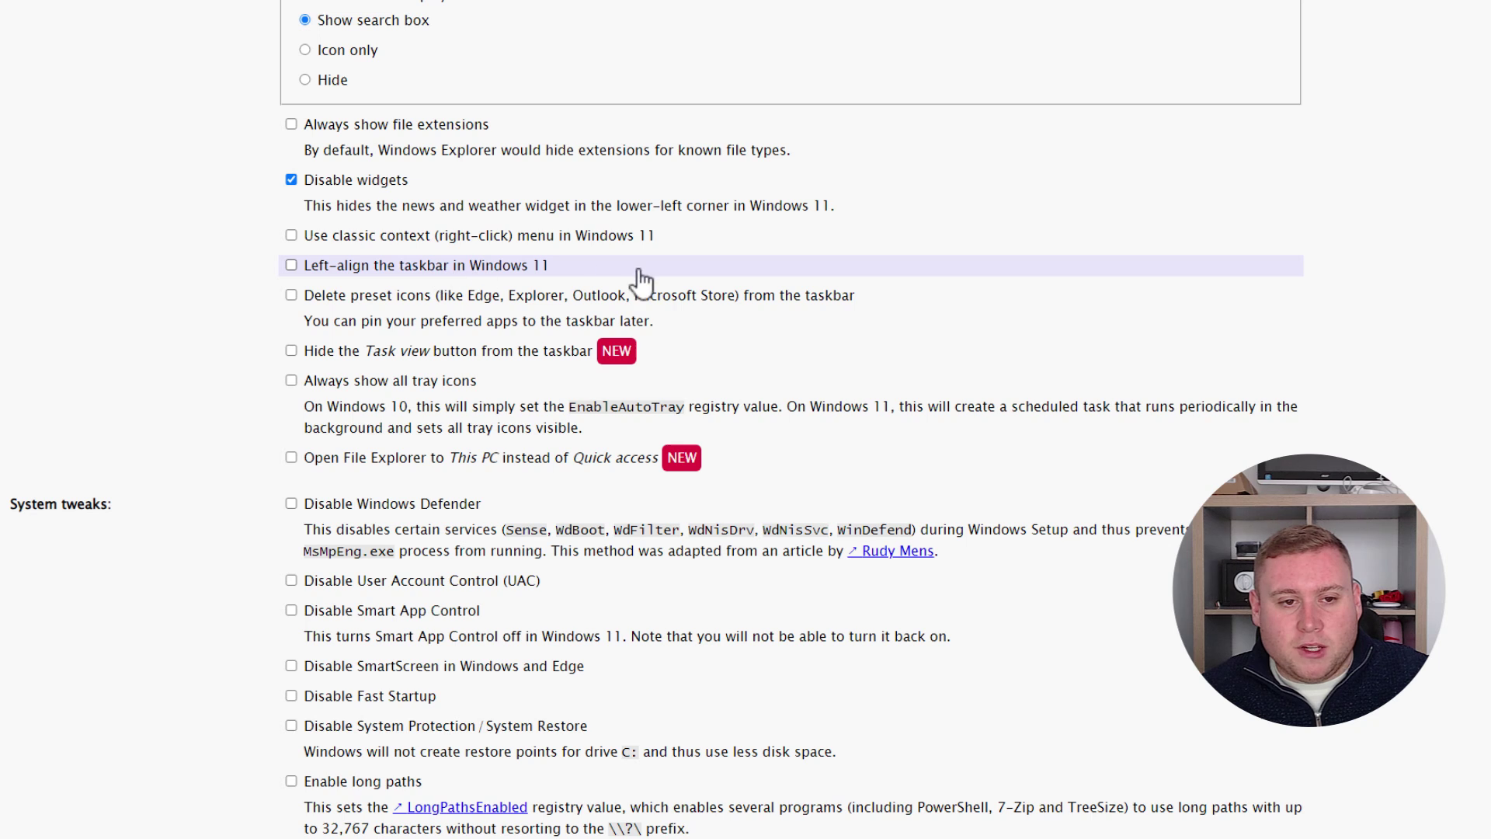
scroll(443, 272, "down", 1)
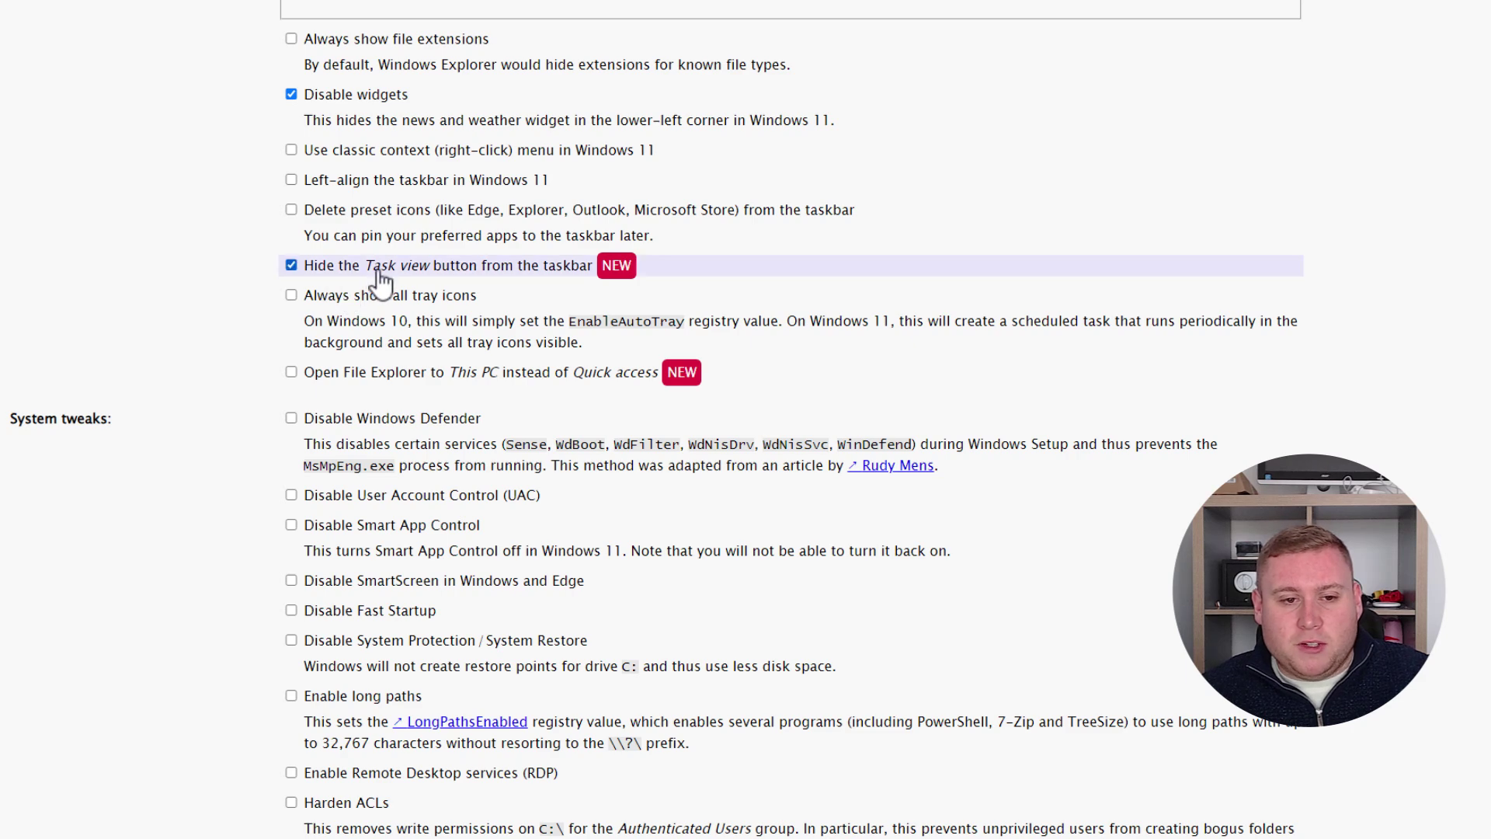
scroll(513, 306, "down", 1)
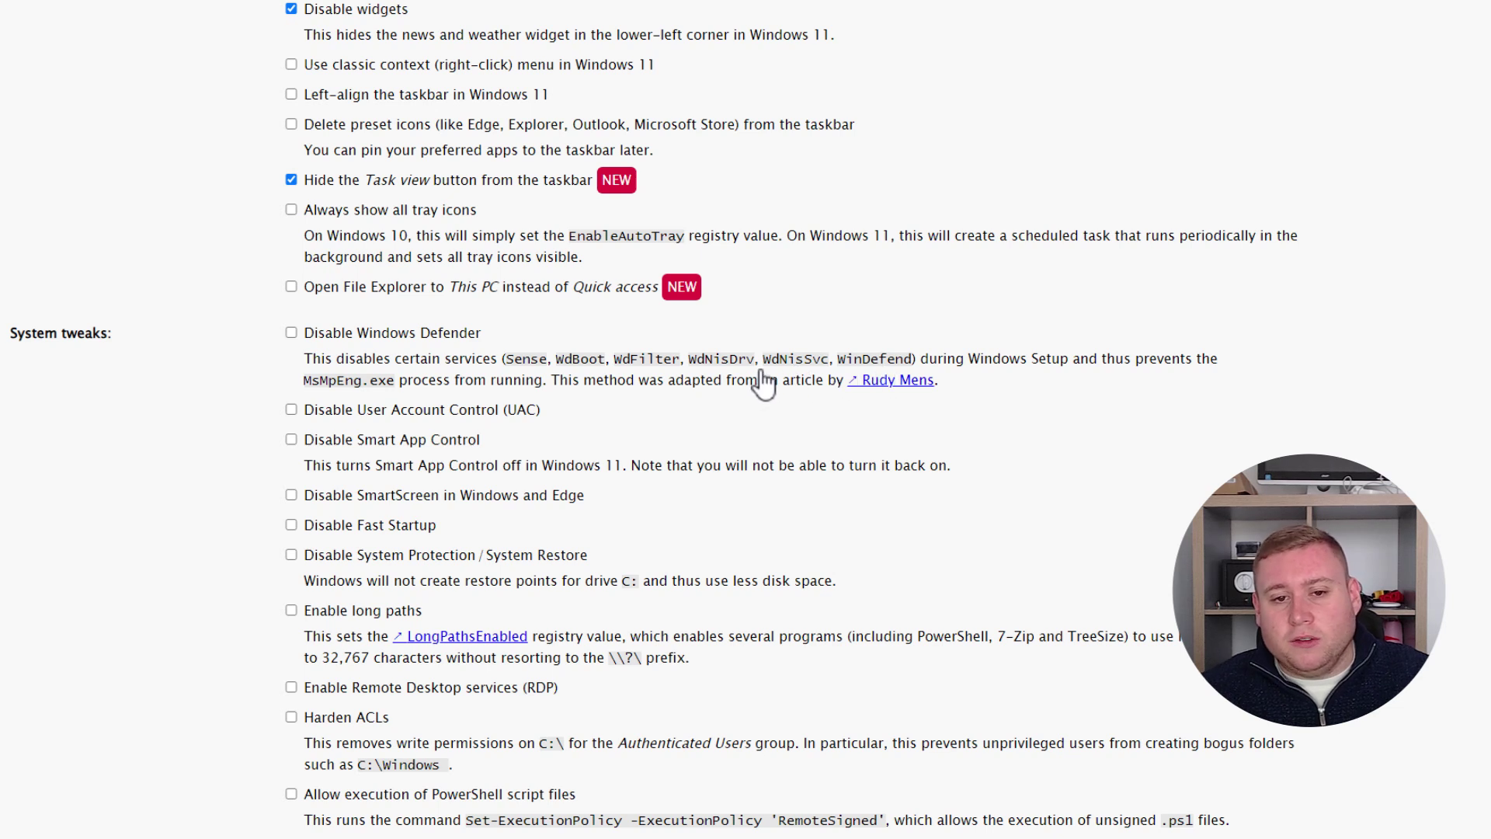
Tick the system tweaks disabling Windows Defender and SmartScreen in Windows and Edge
left_click(293, 335)
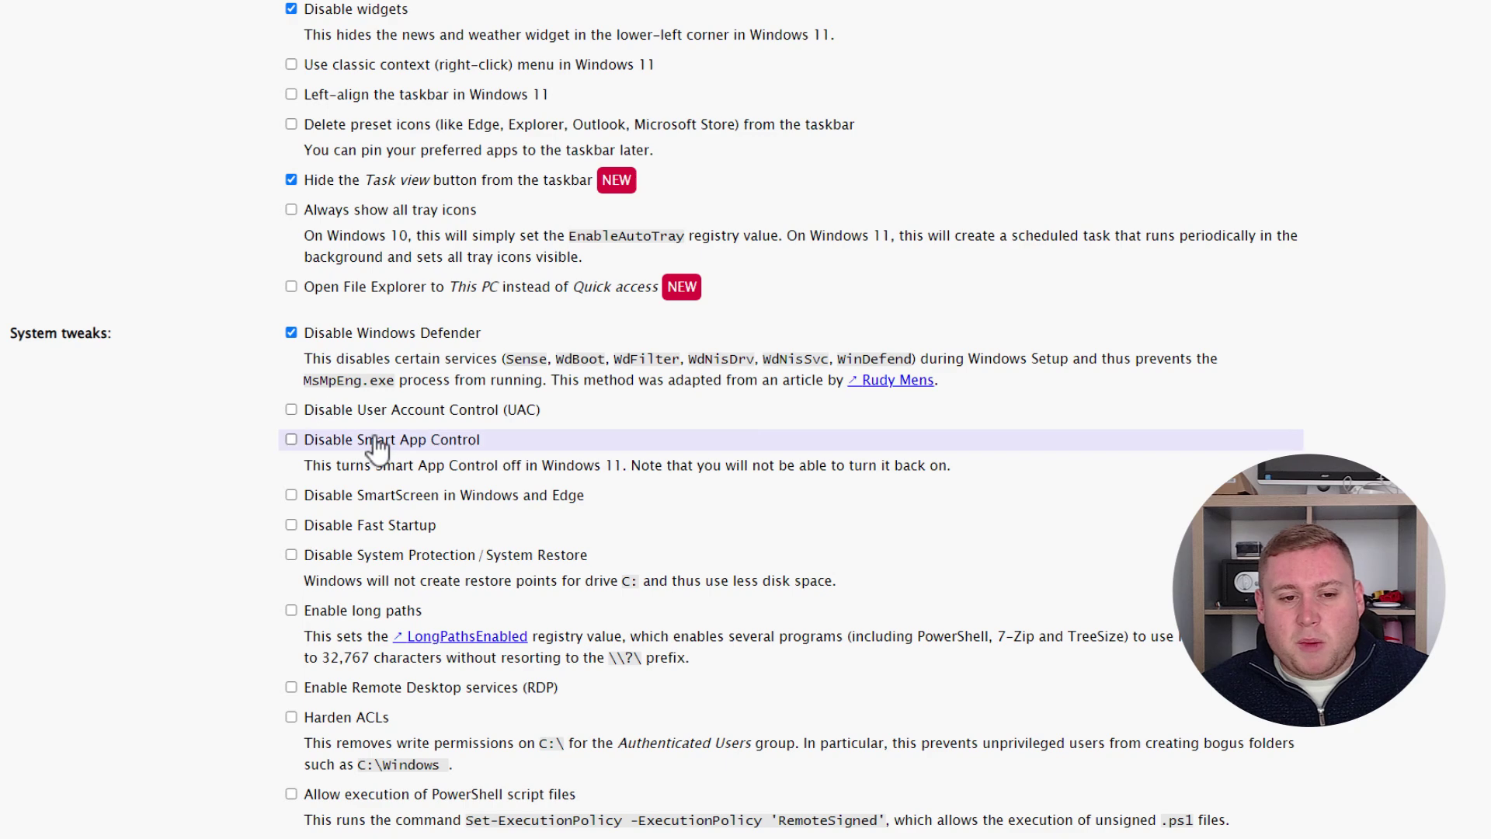
scroll(236, 432, "down", 1)
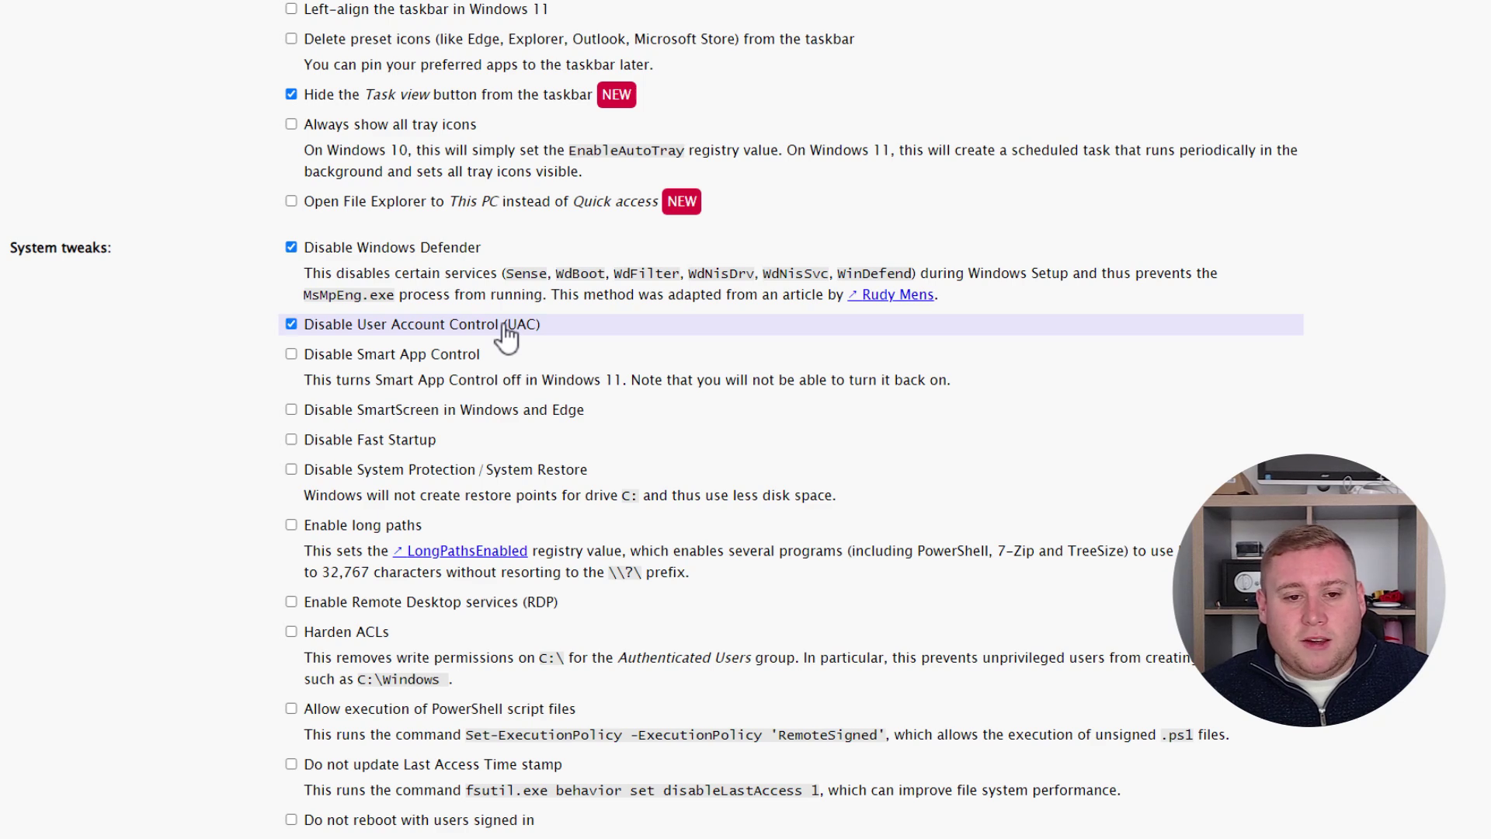
scroll(523, 343, "down", 1)
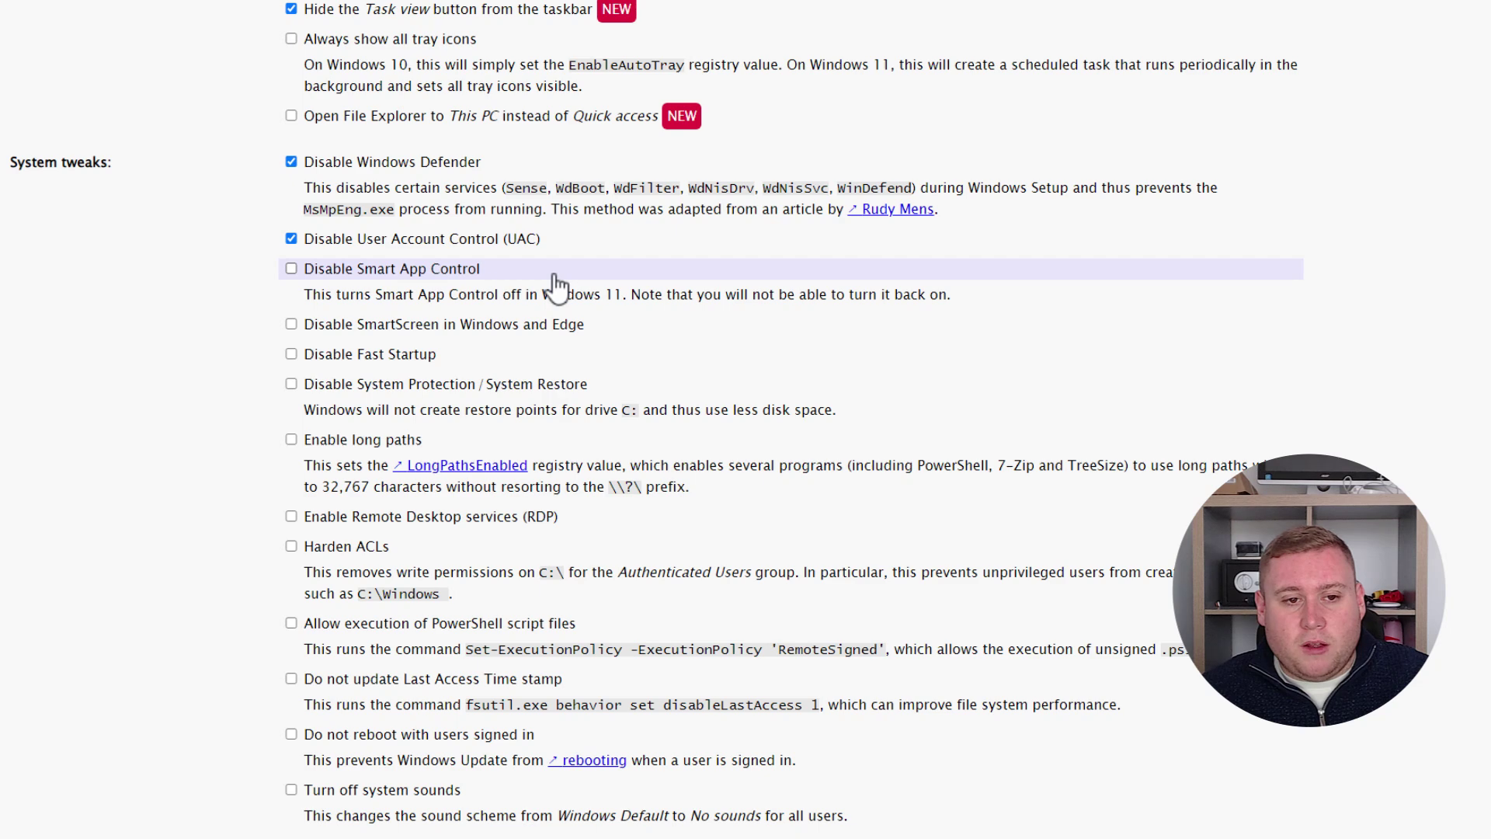
scroll(615, 326, "down", 1)
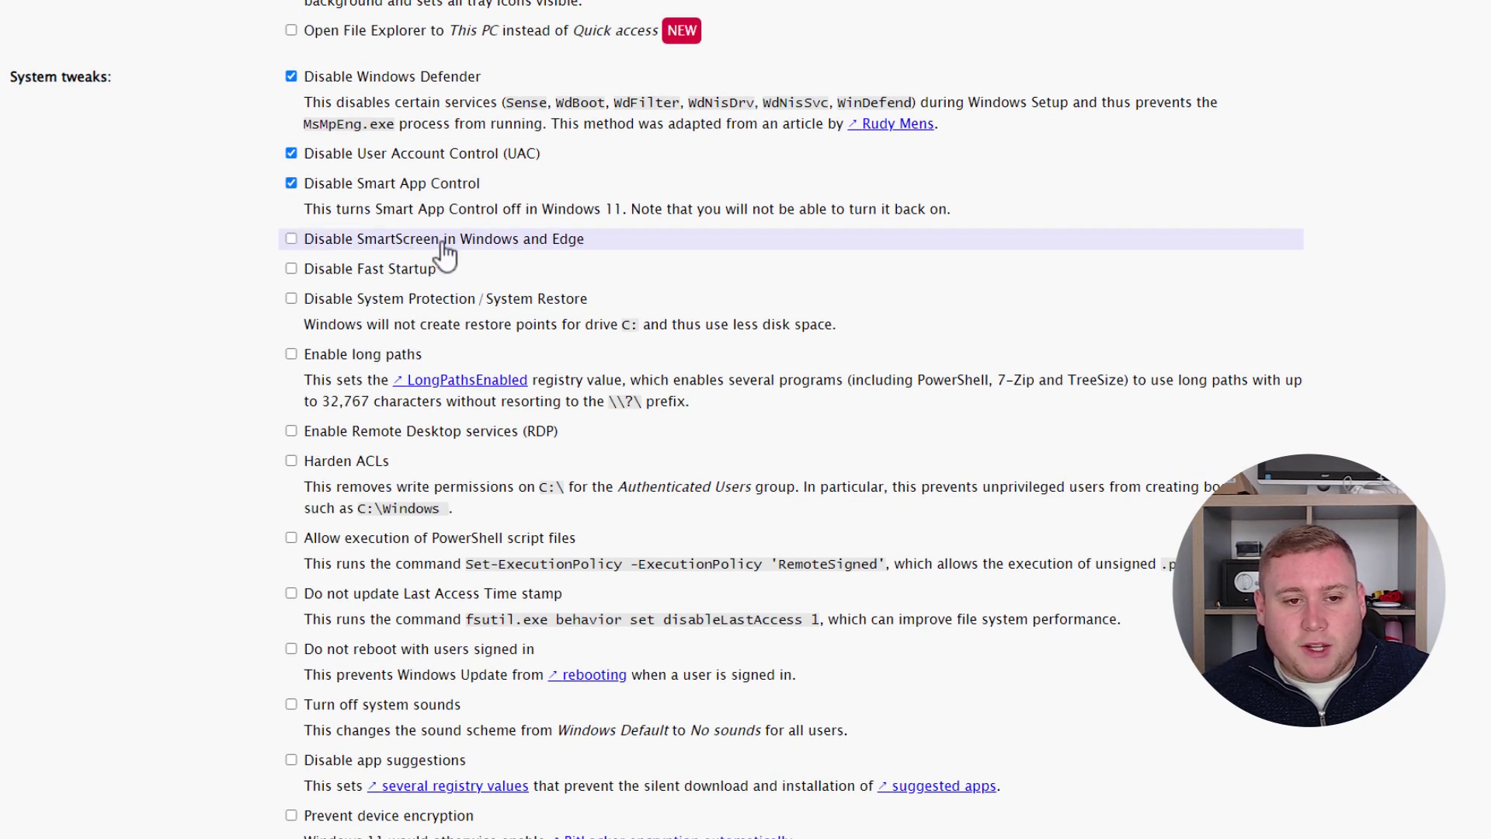
left_click(469, 250)
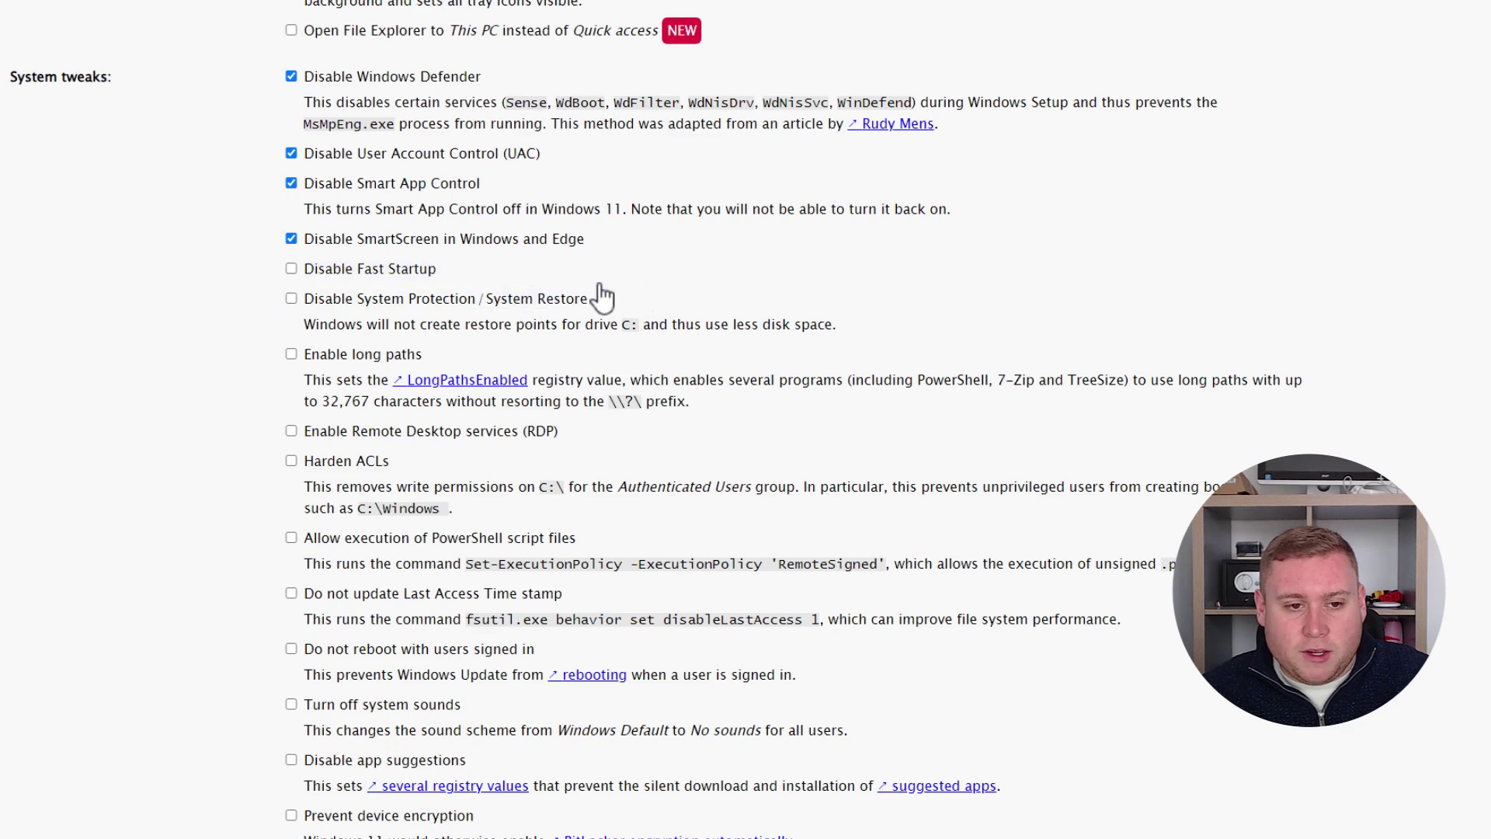
scroll(575, 293, "down", 2)
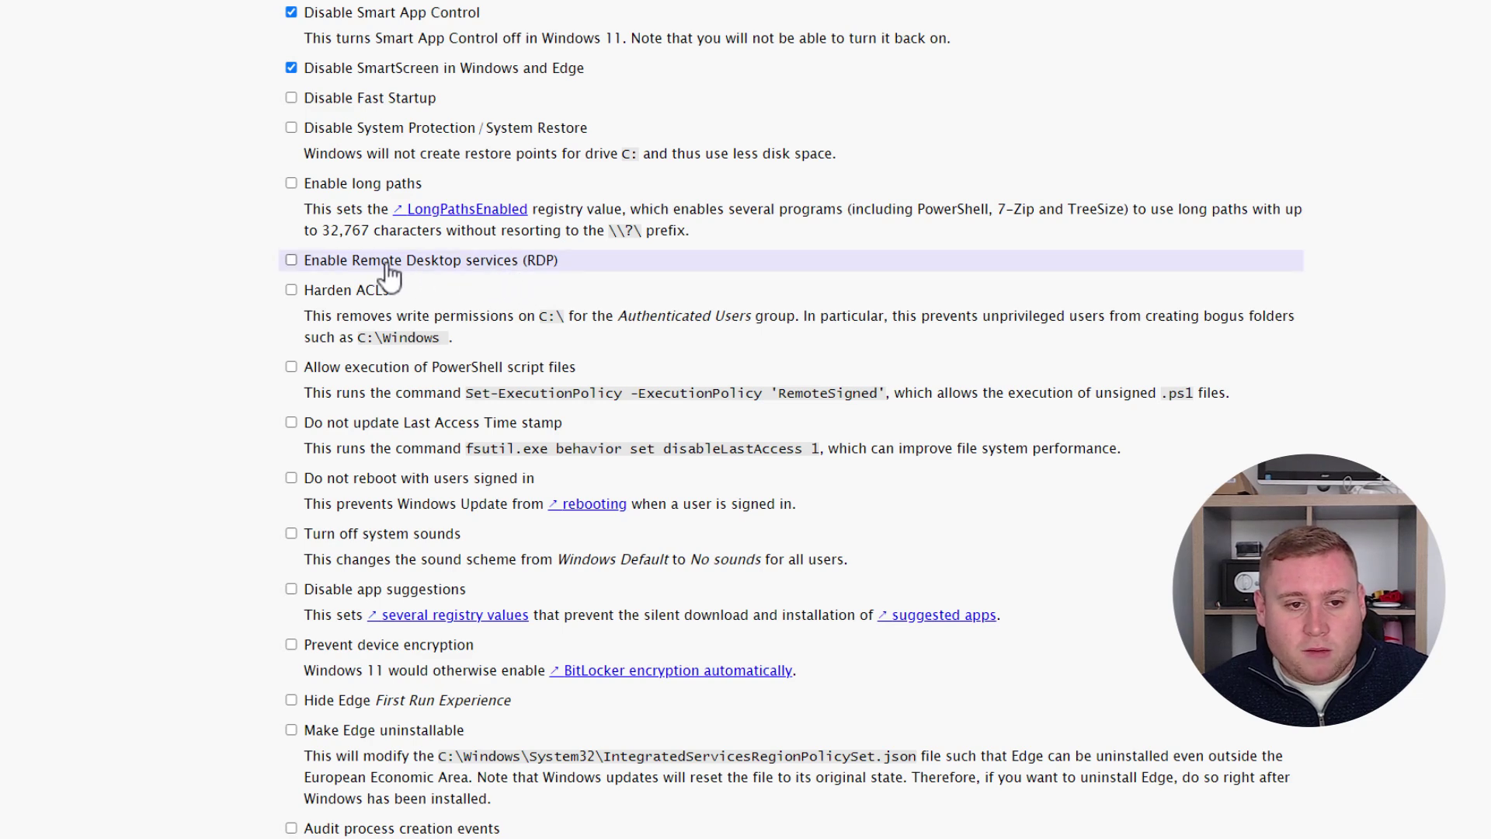
scroll(520, 400, "down", 2)
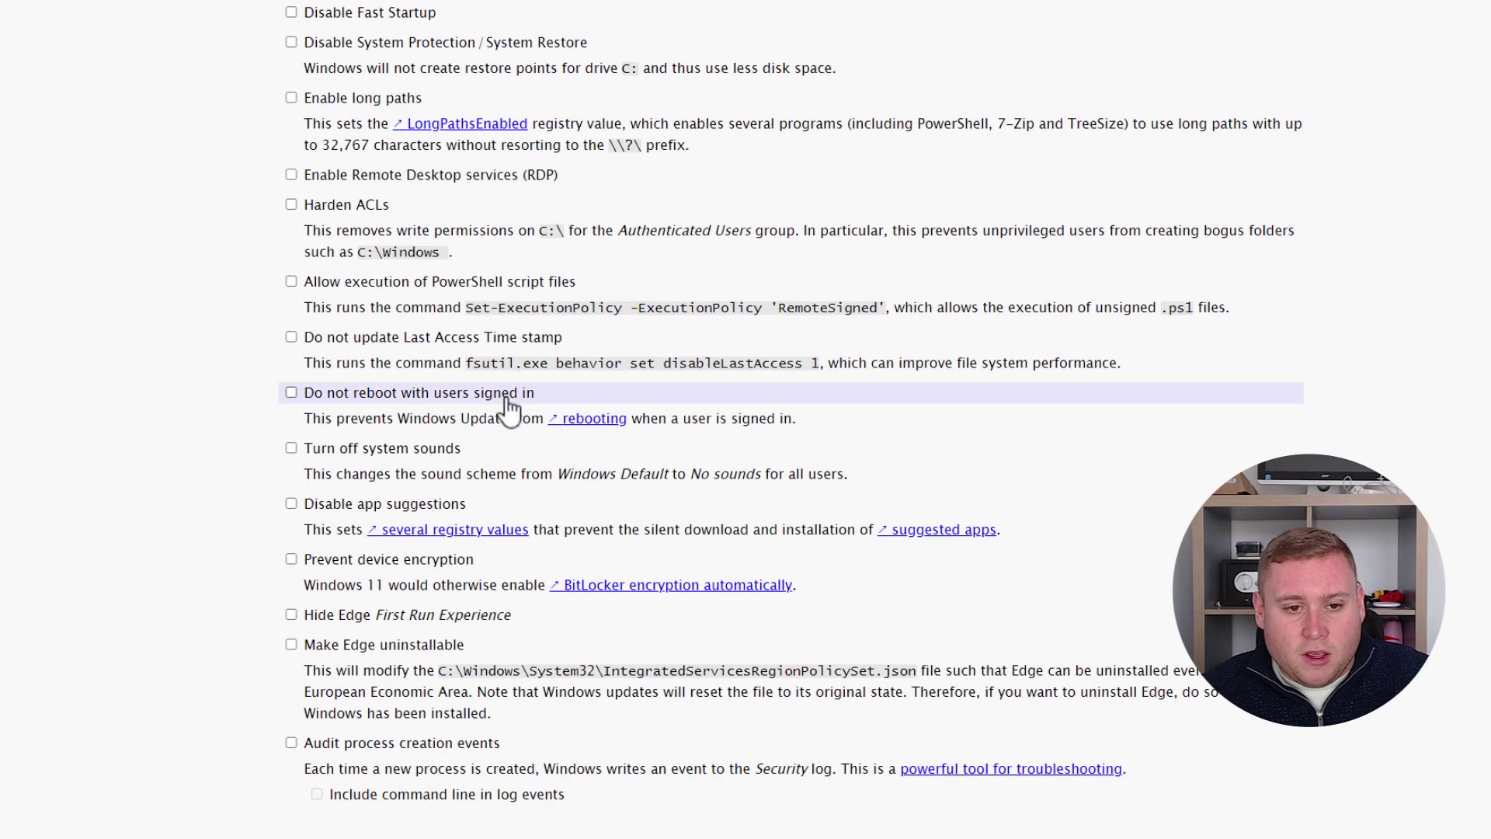
scroll(552, 393, "down", 2)
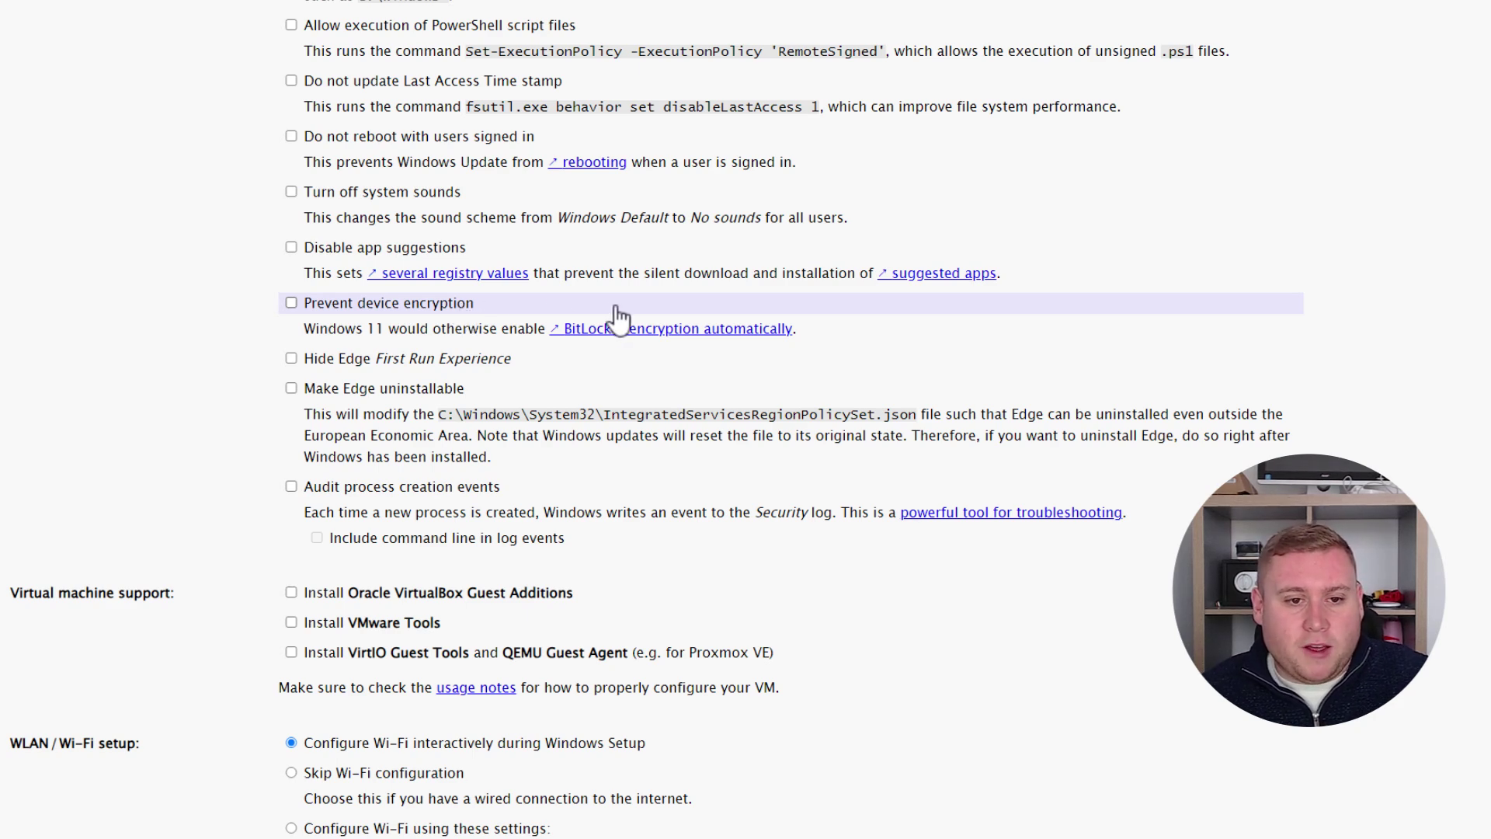
Make Microsoft Edge uninstallable, then move down to the Wi-Fi and express settings sections
scroll(544, 327, "up", 1)
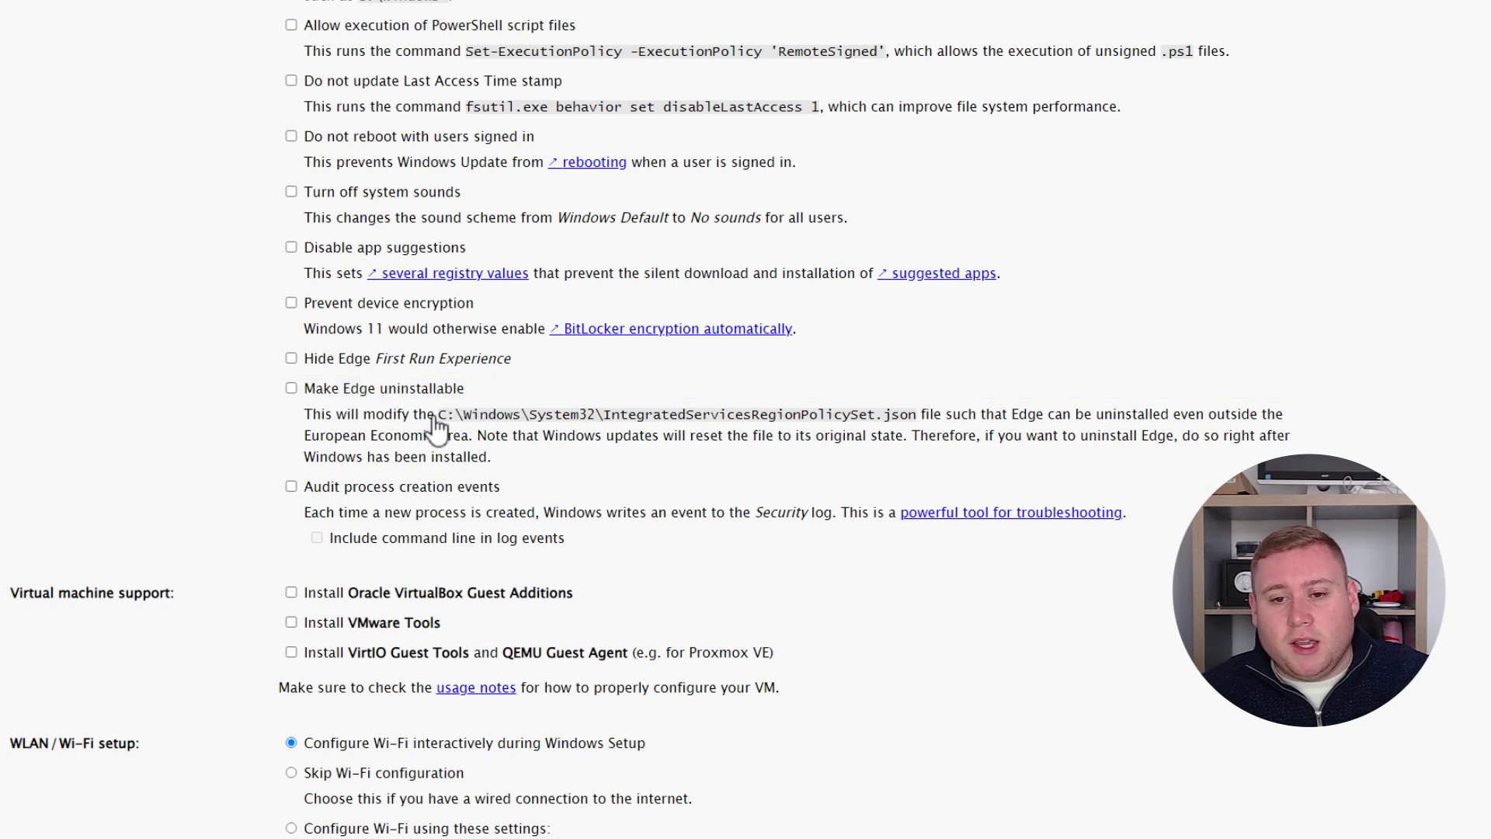
left_click(343, 411)
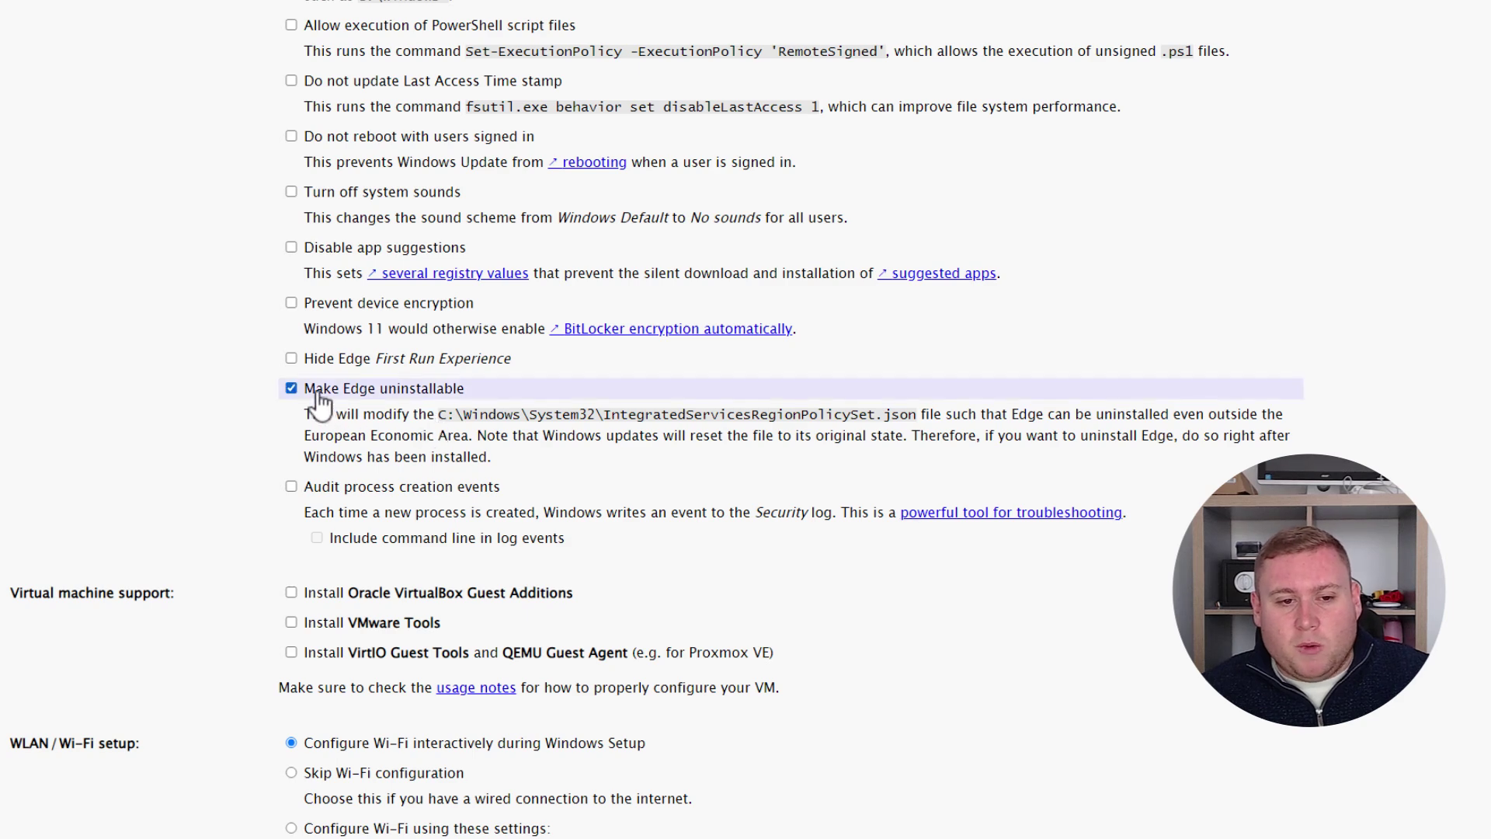
scroll(517, 443, "down", 2)
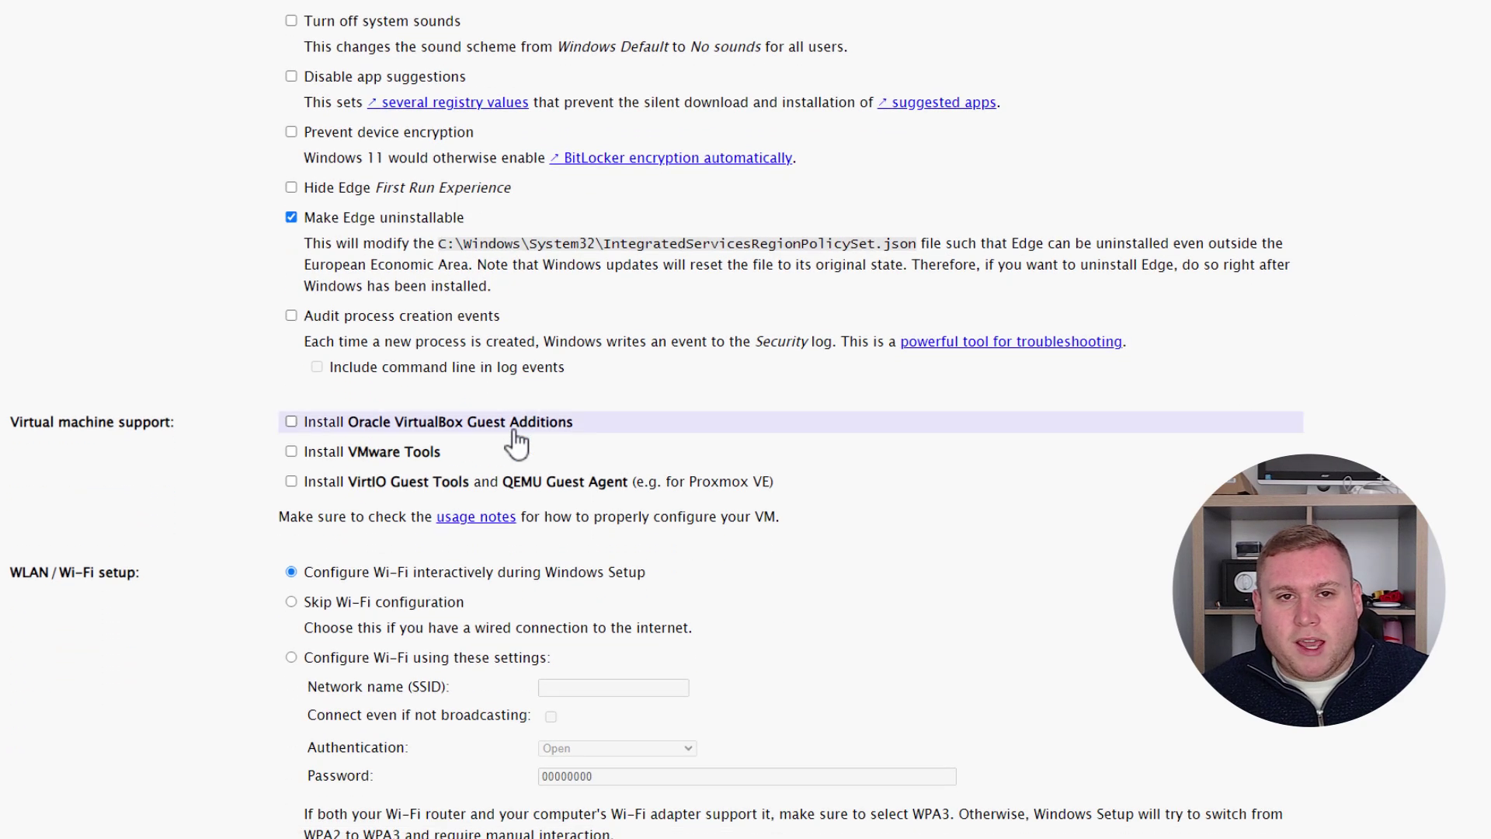
scroll(516, 443, "down", 1)
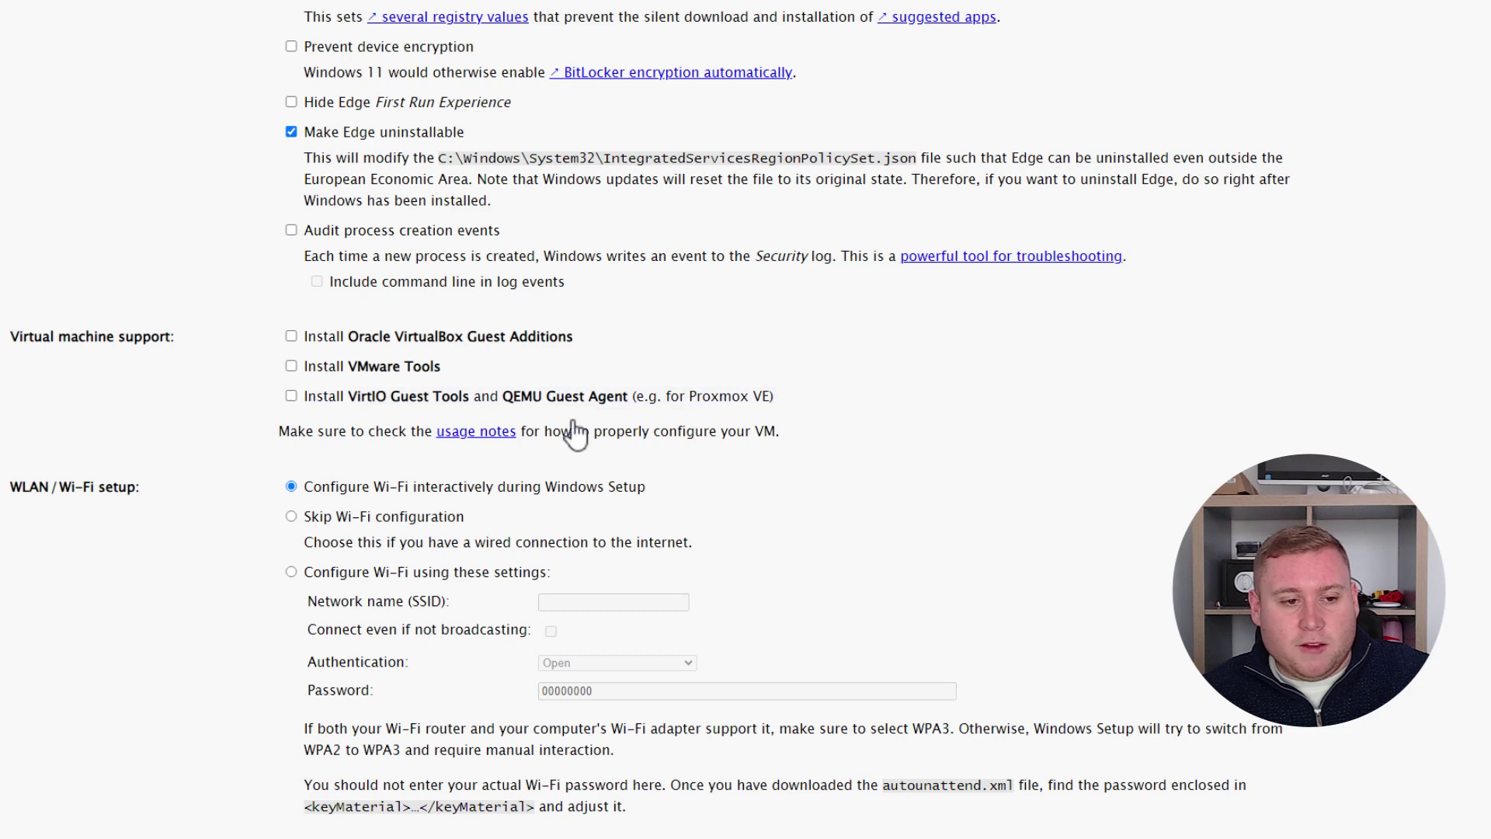
scroll(575, 433, "down", 2)
scroll(586, 433, "down", 2)
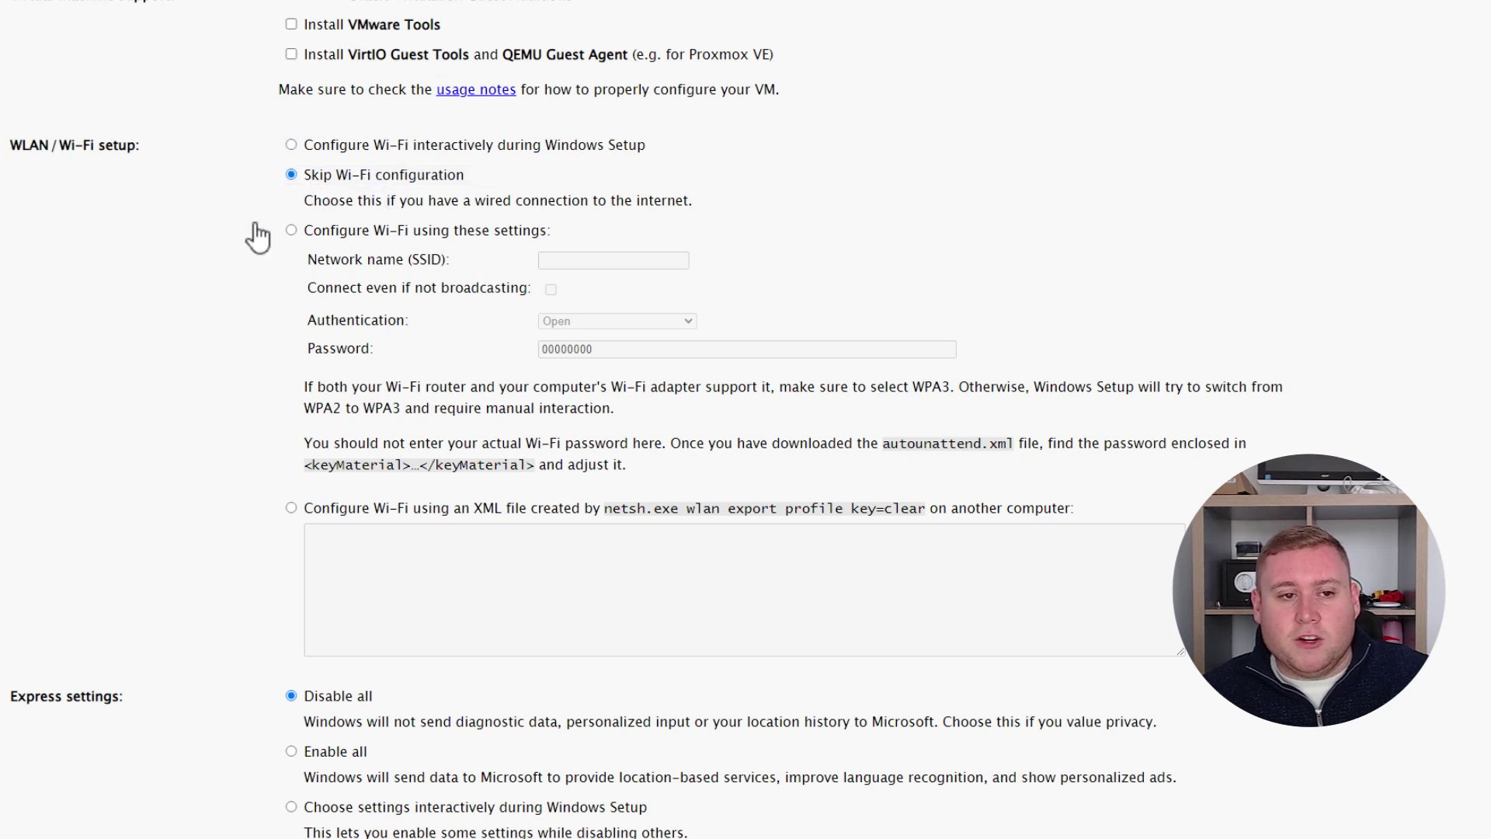
scroll(423, 333, "down", 5)
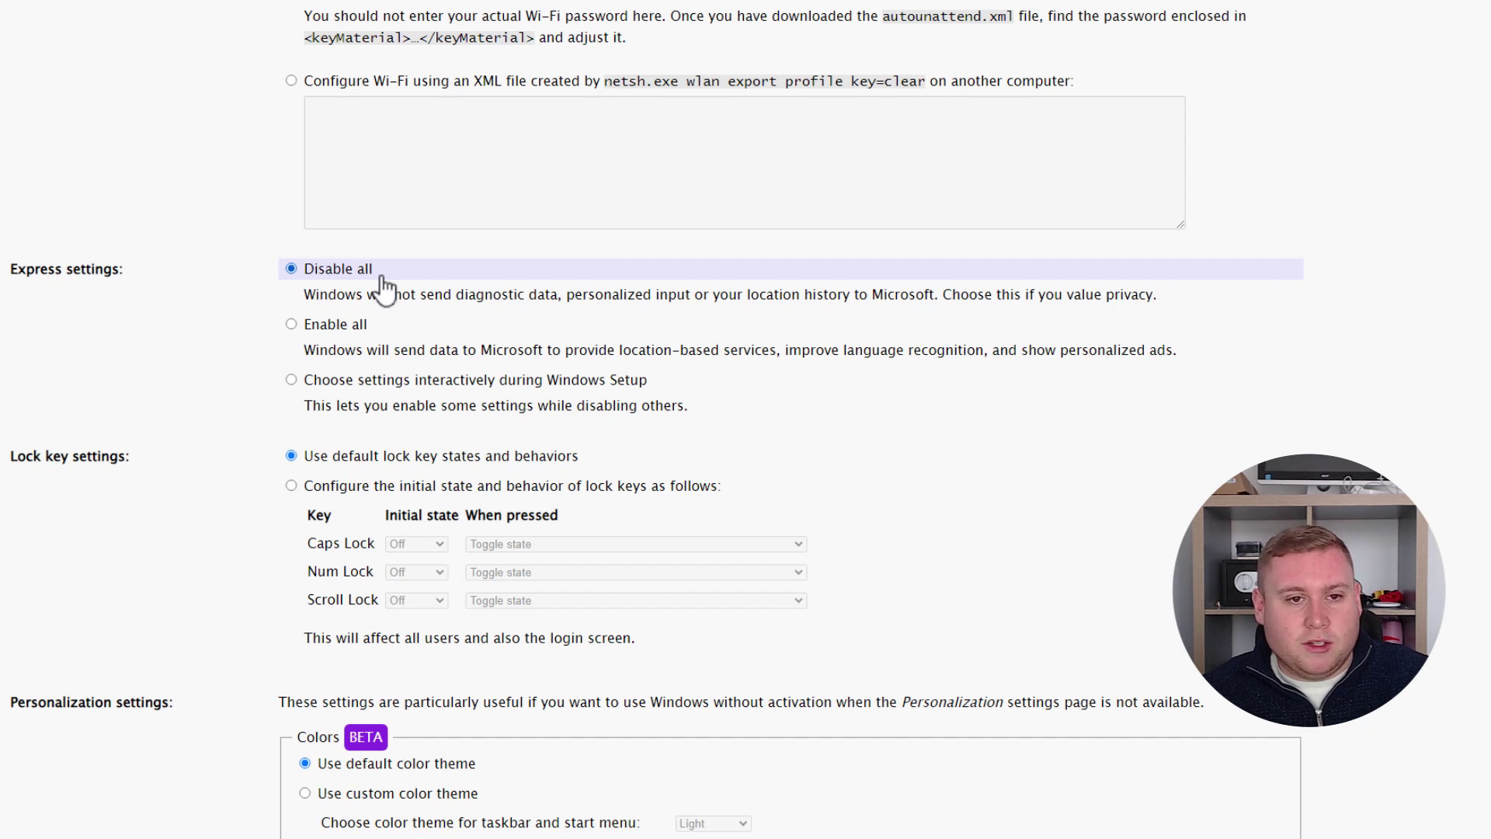
Replace the default wallpaper with a solid black (0,0,0) desktop background colour
scroll(233, 393, "down", 2)
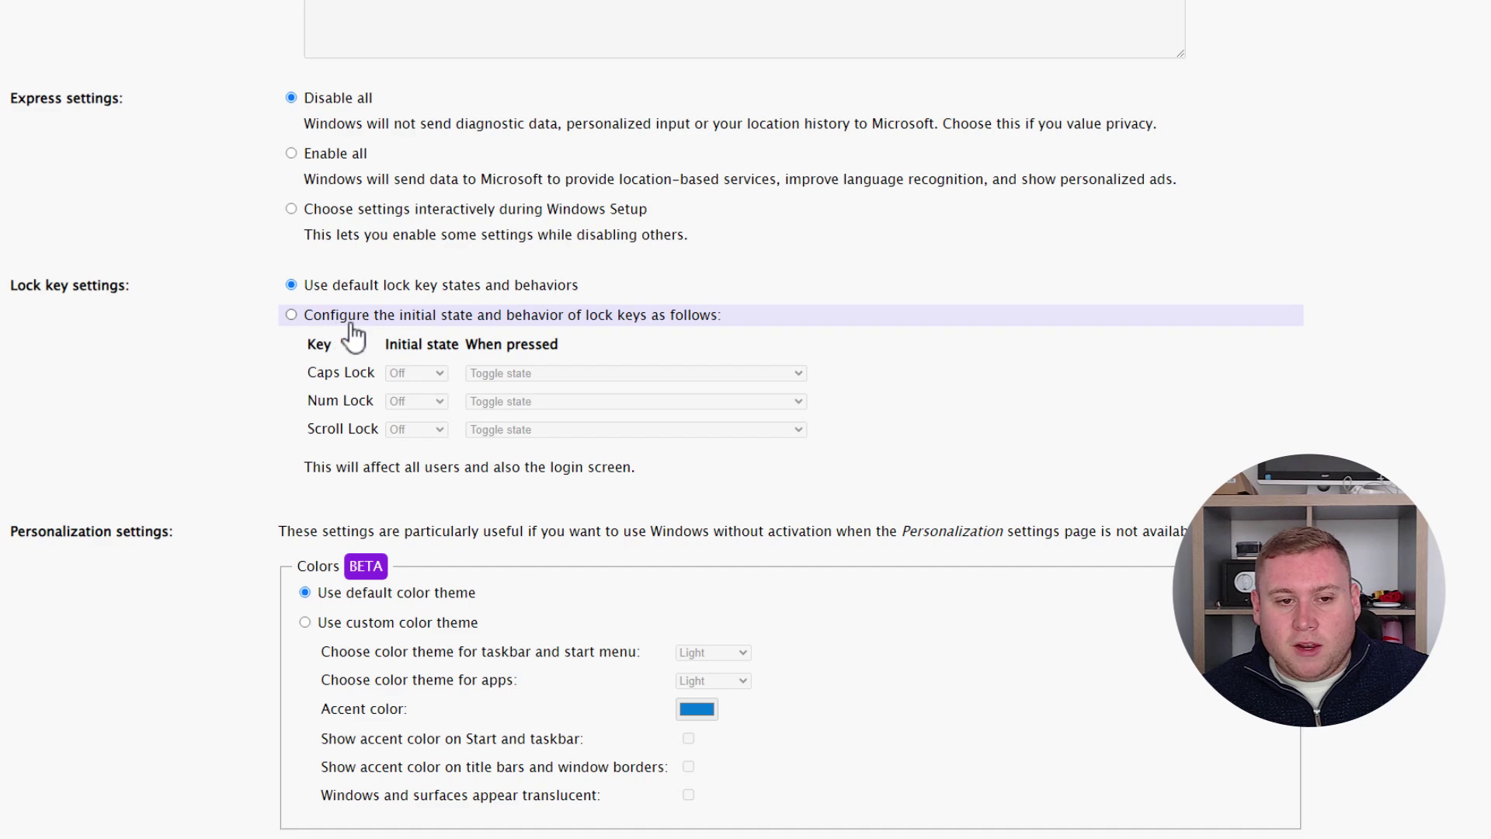
scroll(449, 343, "down", 1)
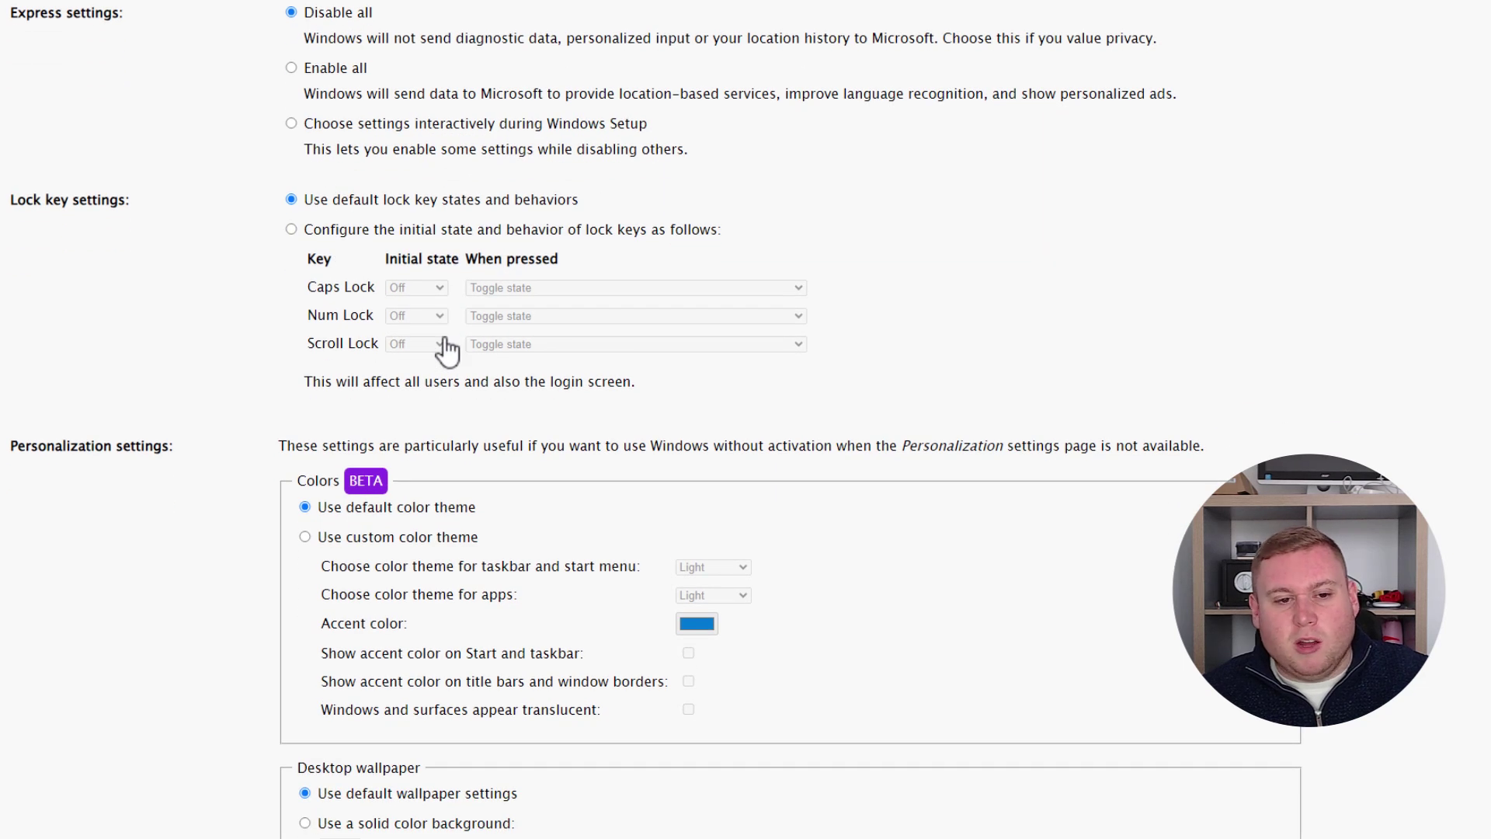
scroll(281, 355, "down", 2)
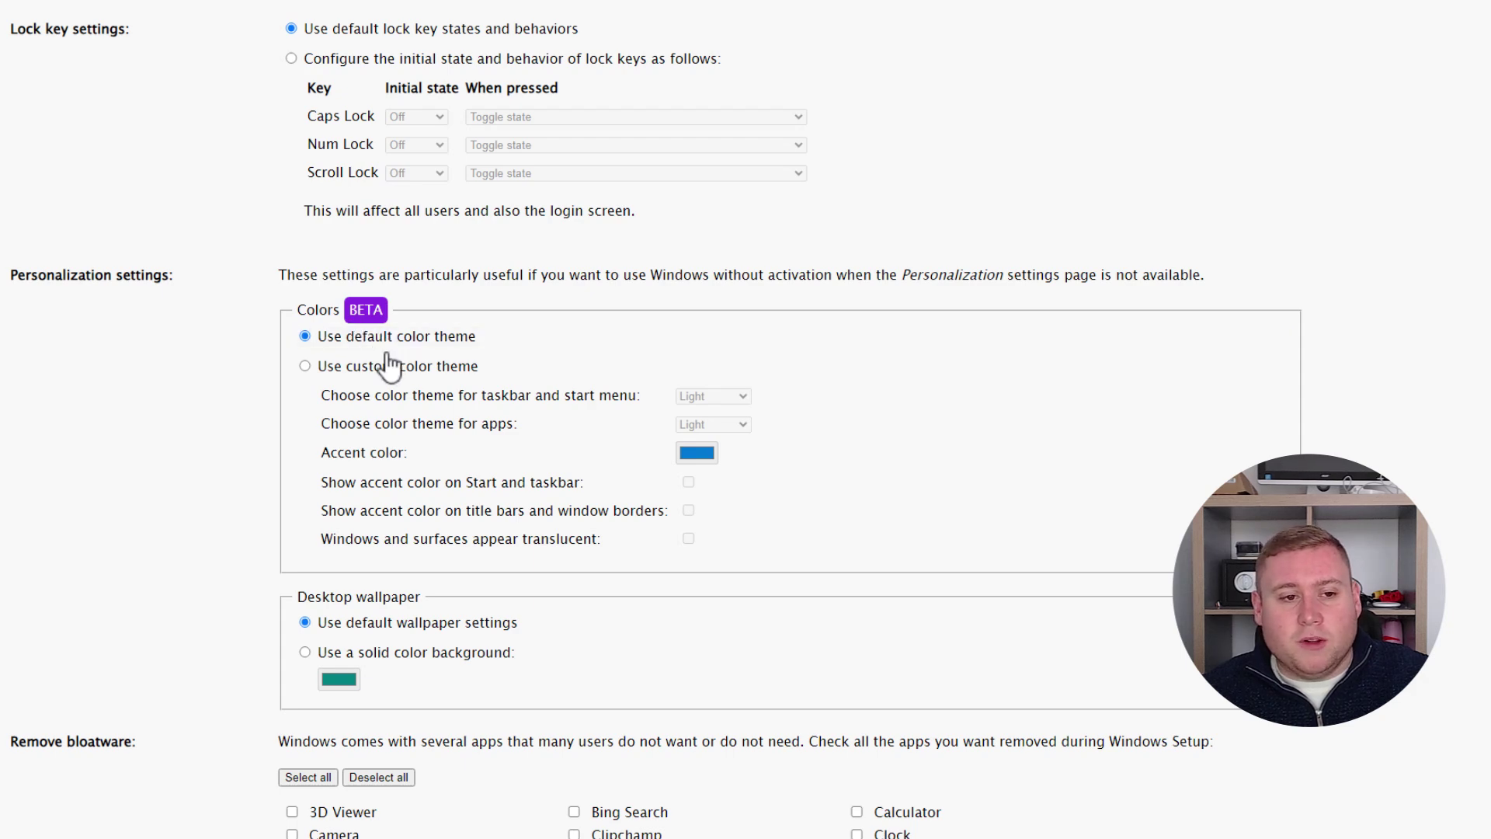
scroll(505, 483, "down", 2)
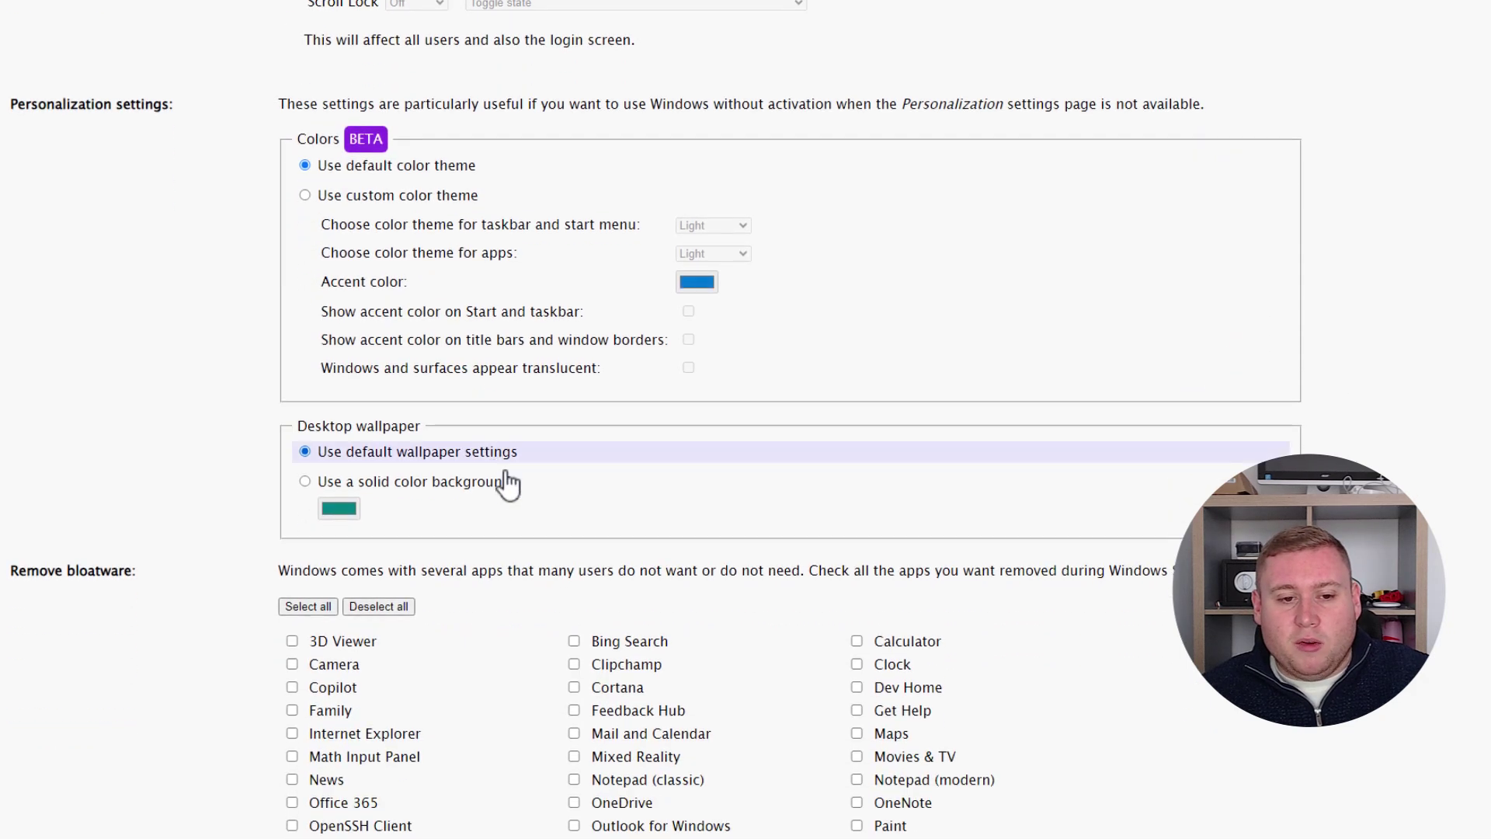
left_click(304, 482)
left_click(349, 513)
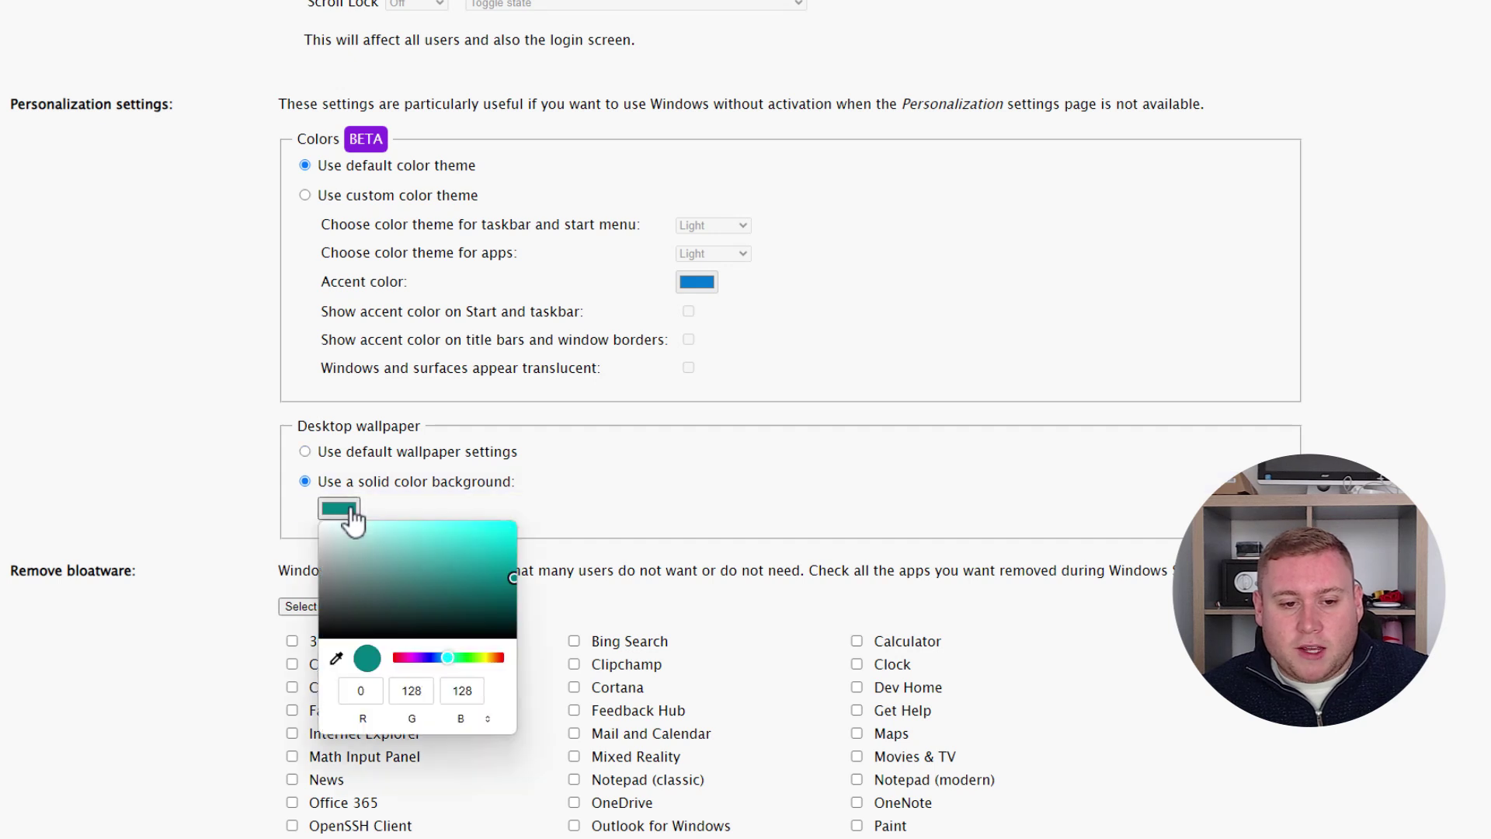
left_click_drag(435, 660, 423, 660)
left_click_drag(378, 602, 296, 675)
left_click(669, 512)
scroll(199, 492, "down", 5)
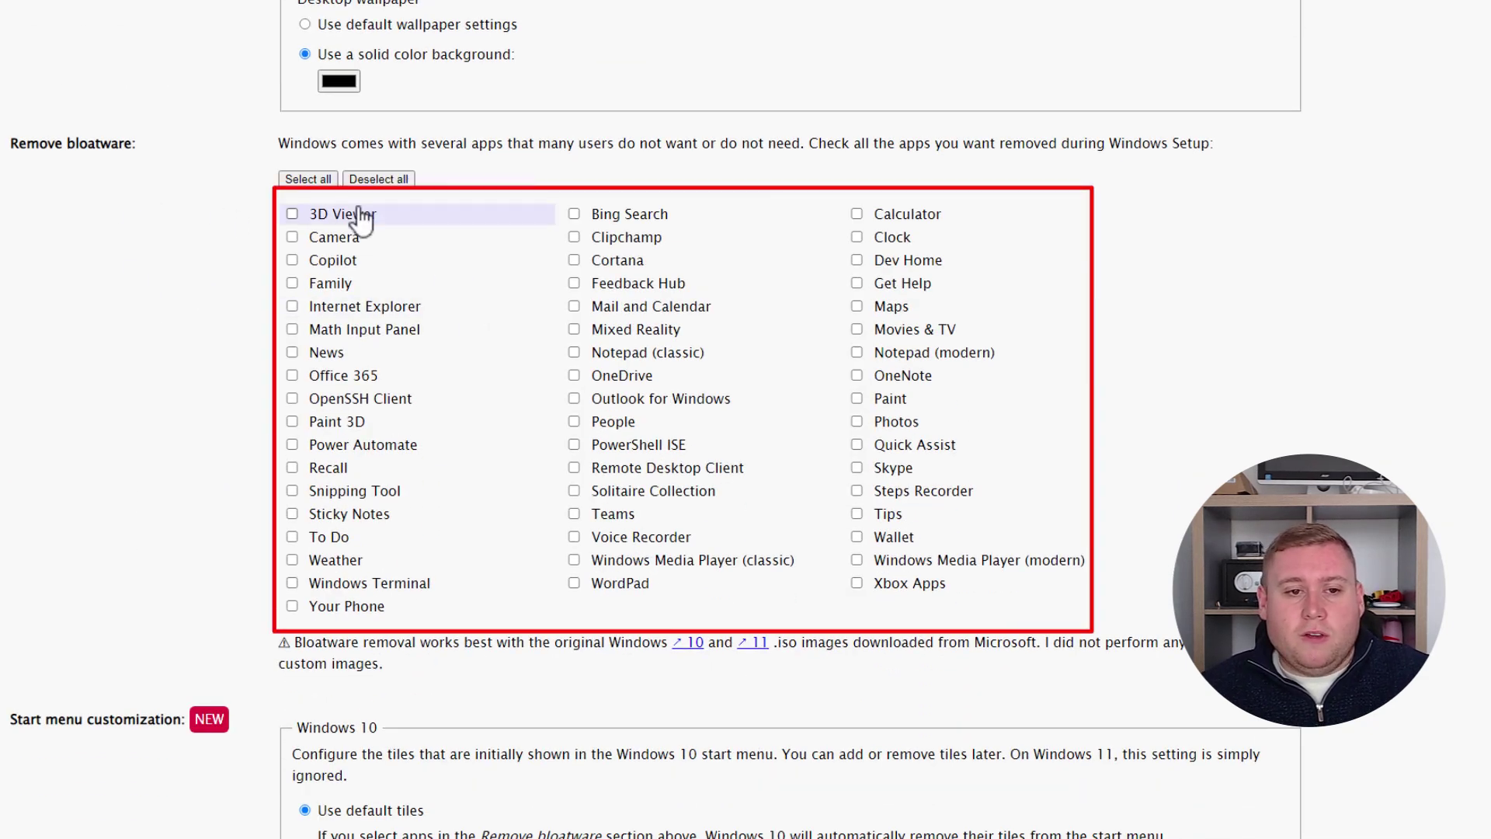
Use Select all so every bloatware app, 3D Viewer through Xbox Apps, is checked
left_click(303, 179)
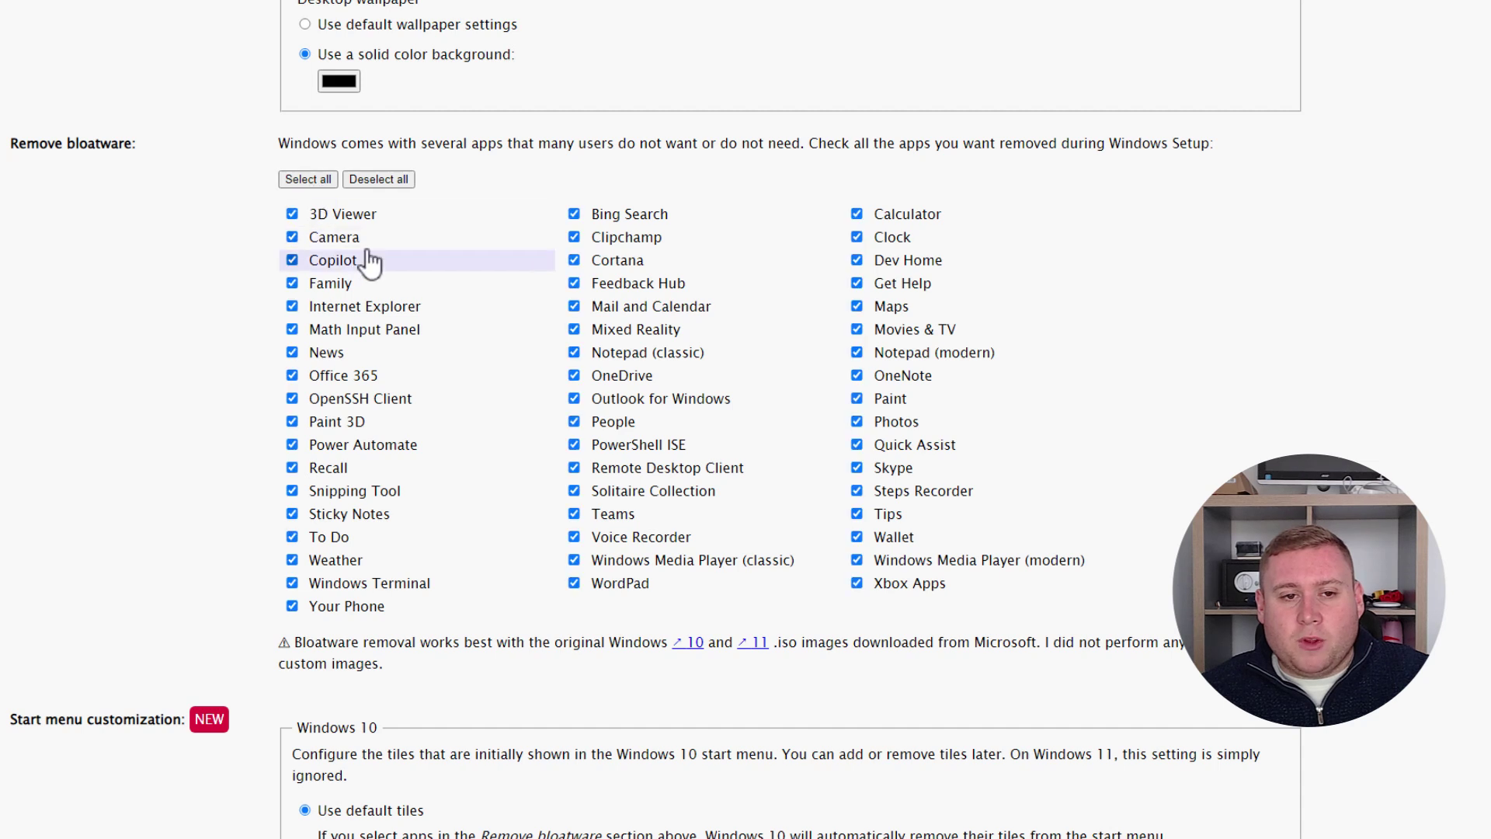
left_click(379, 179)
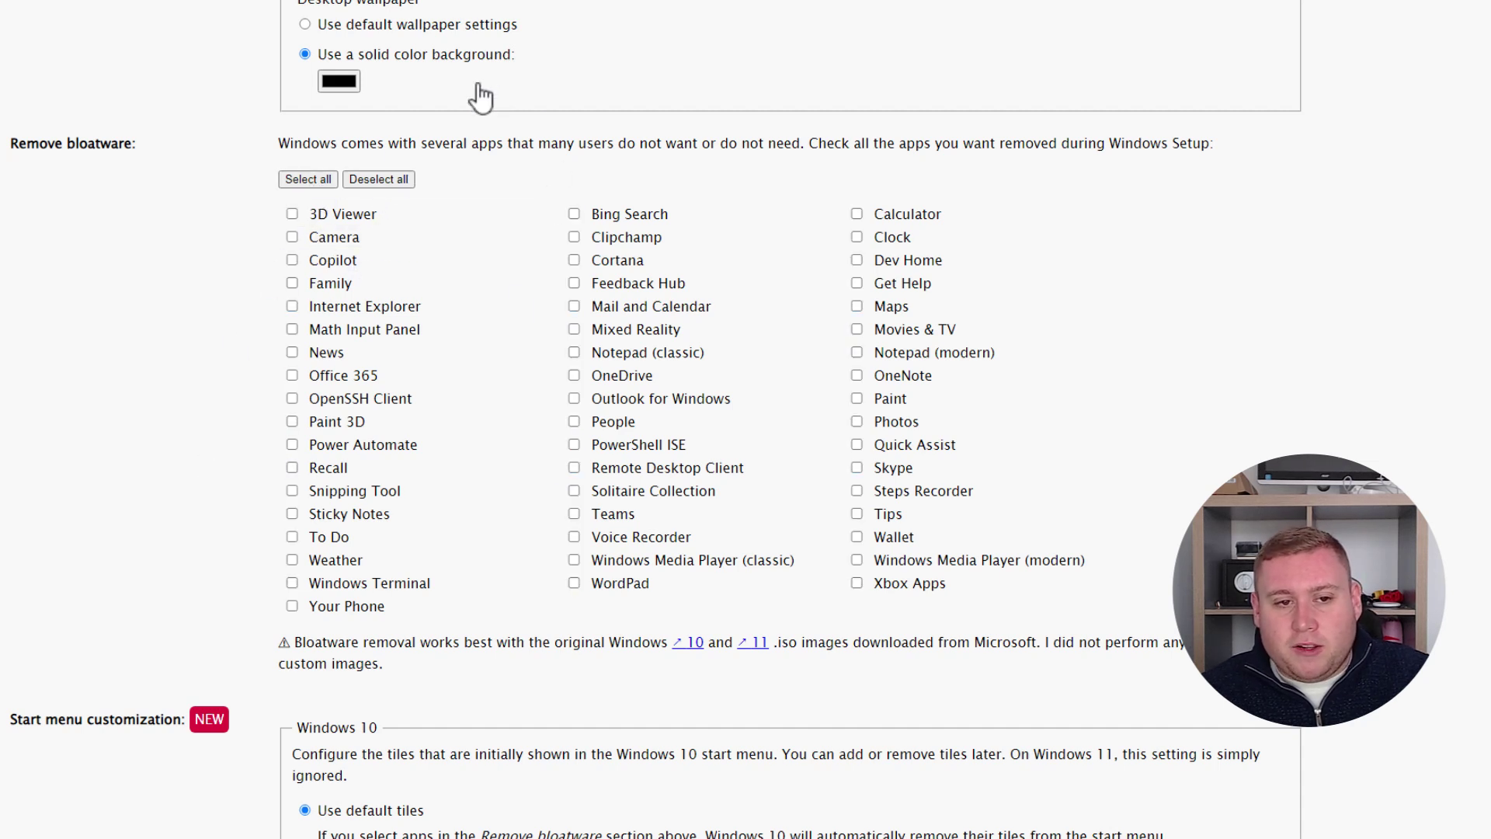
left_click(329, 182)
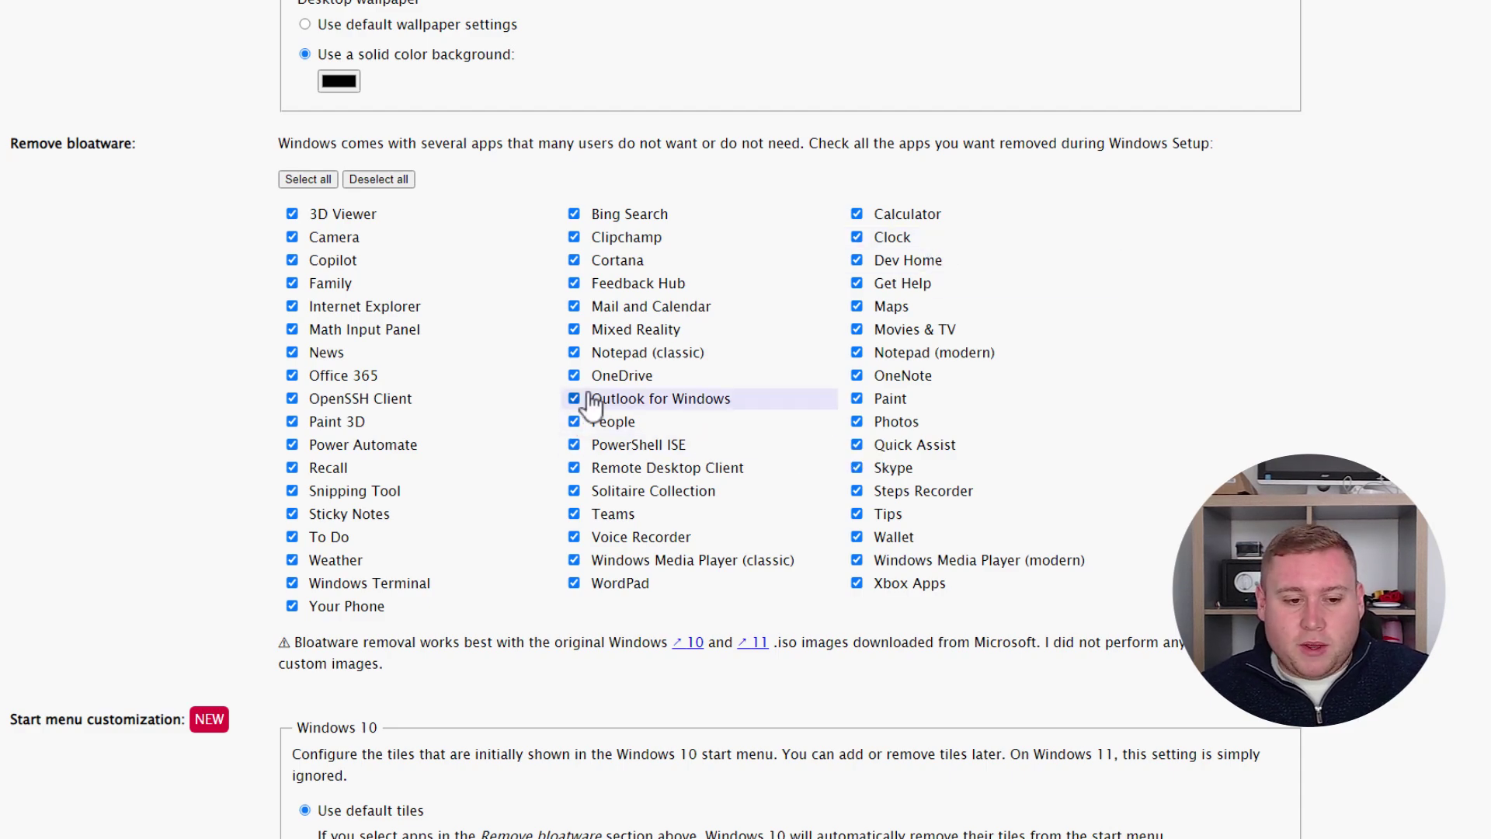
scroll(699, 404, "down", 6)
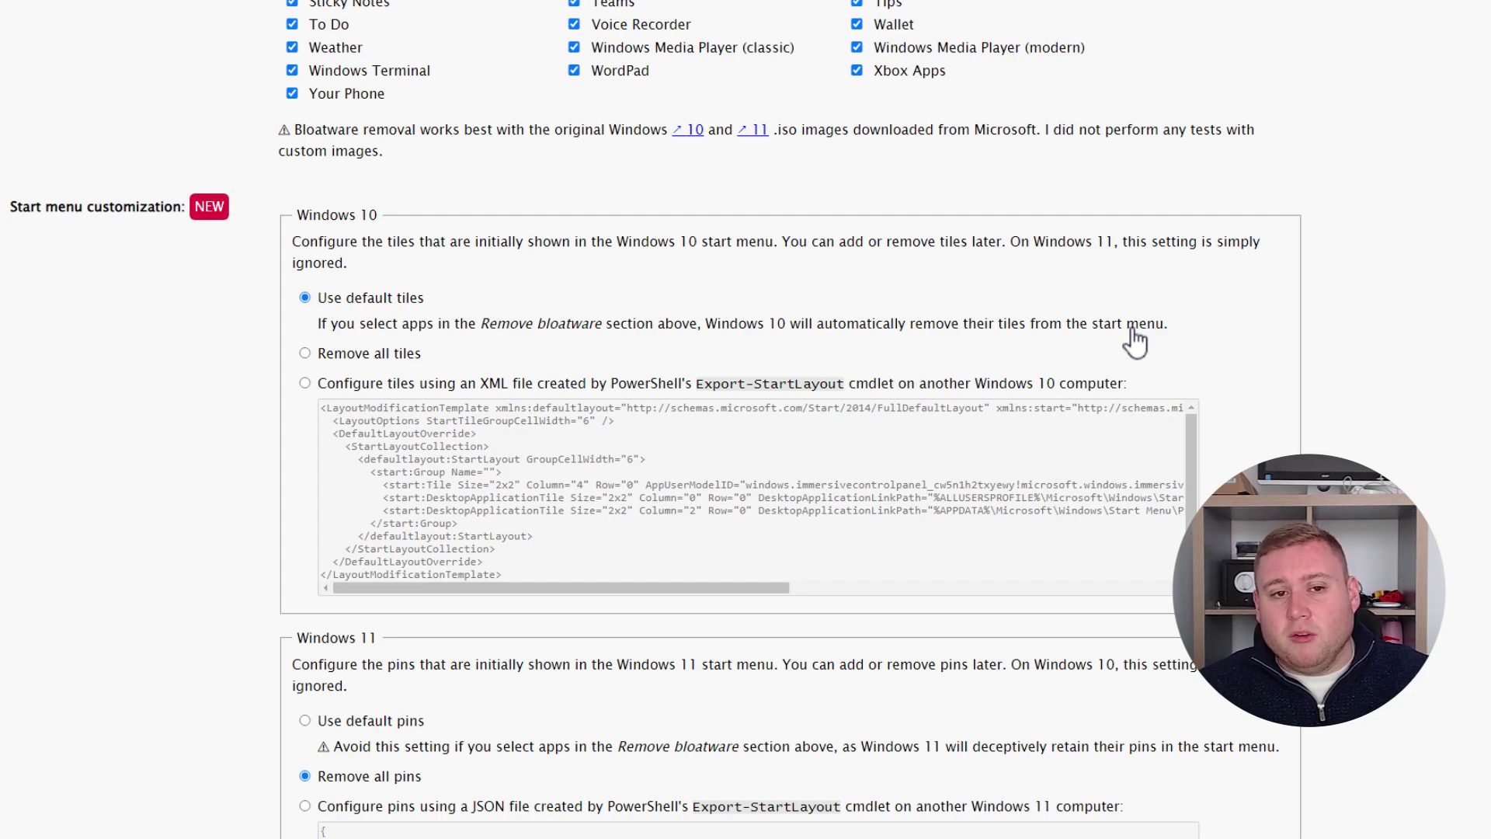
scroll(1135, 341, "up", 3)
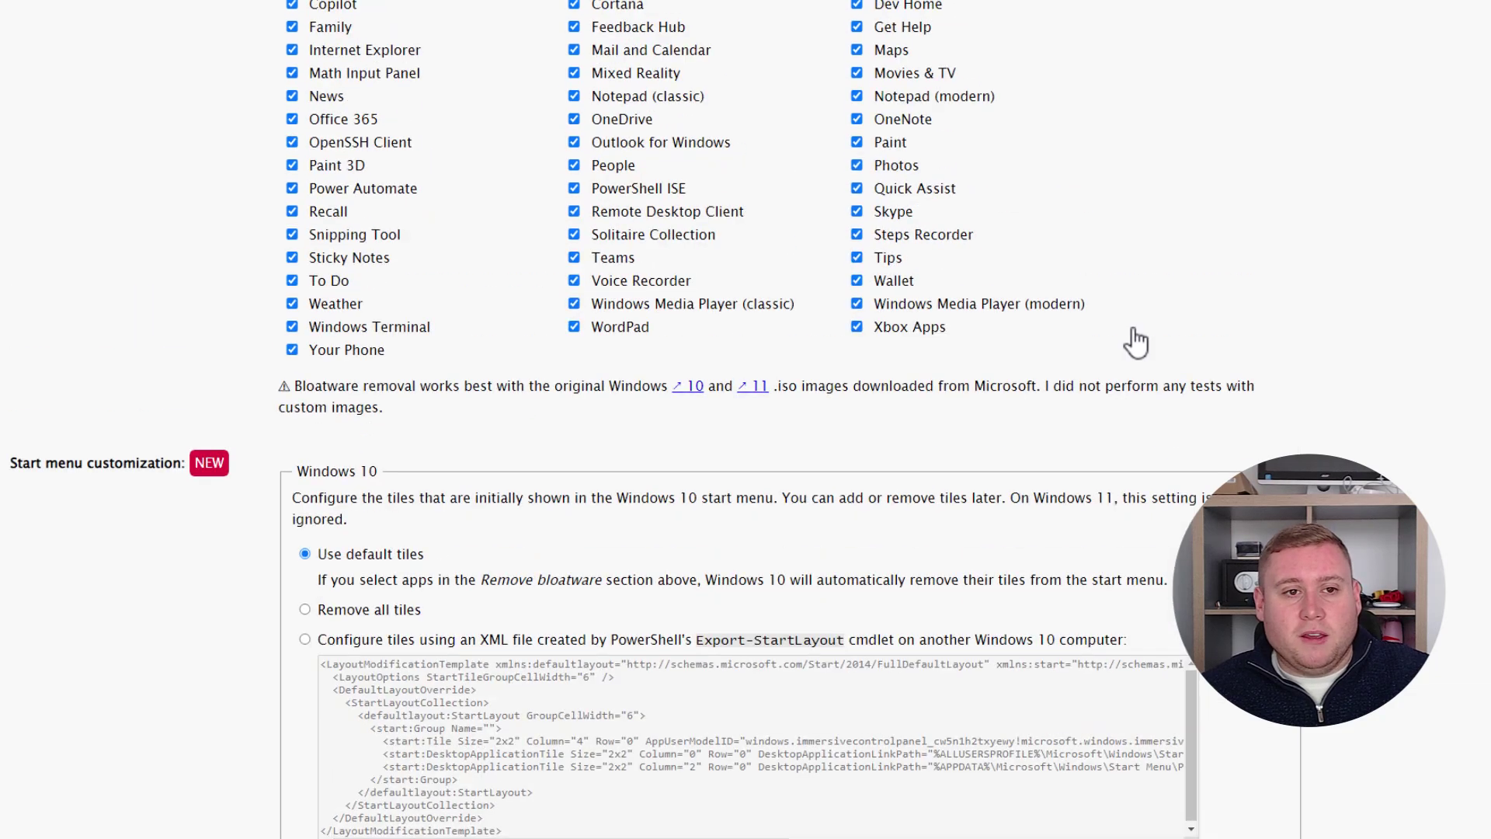
scroll(882, 343, "down", 16)
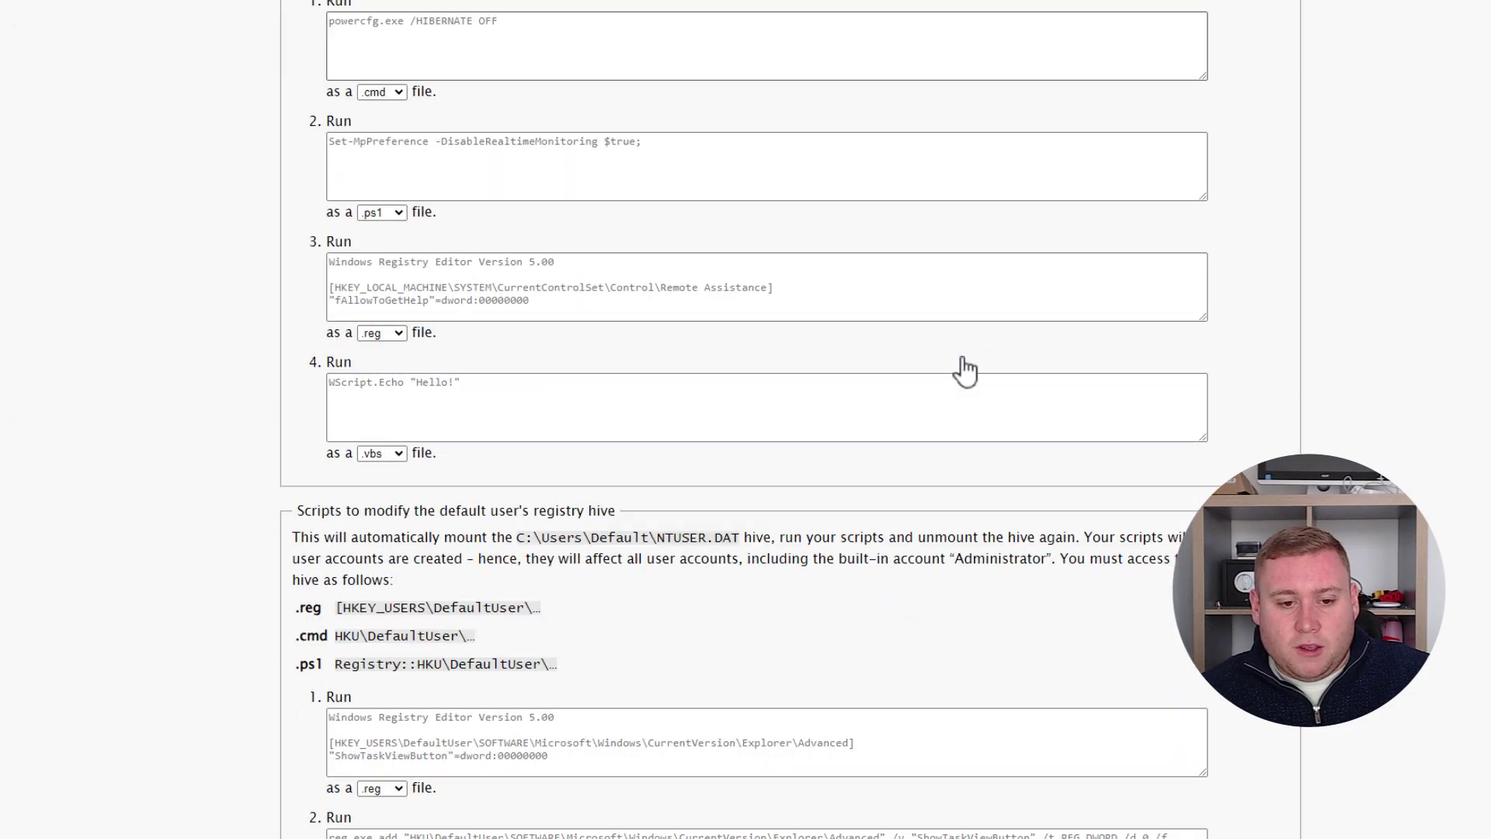
scroll(963, 370, "down", 4)
scroll(1105, 386, "up", 5)
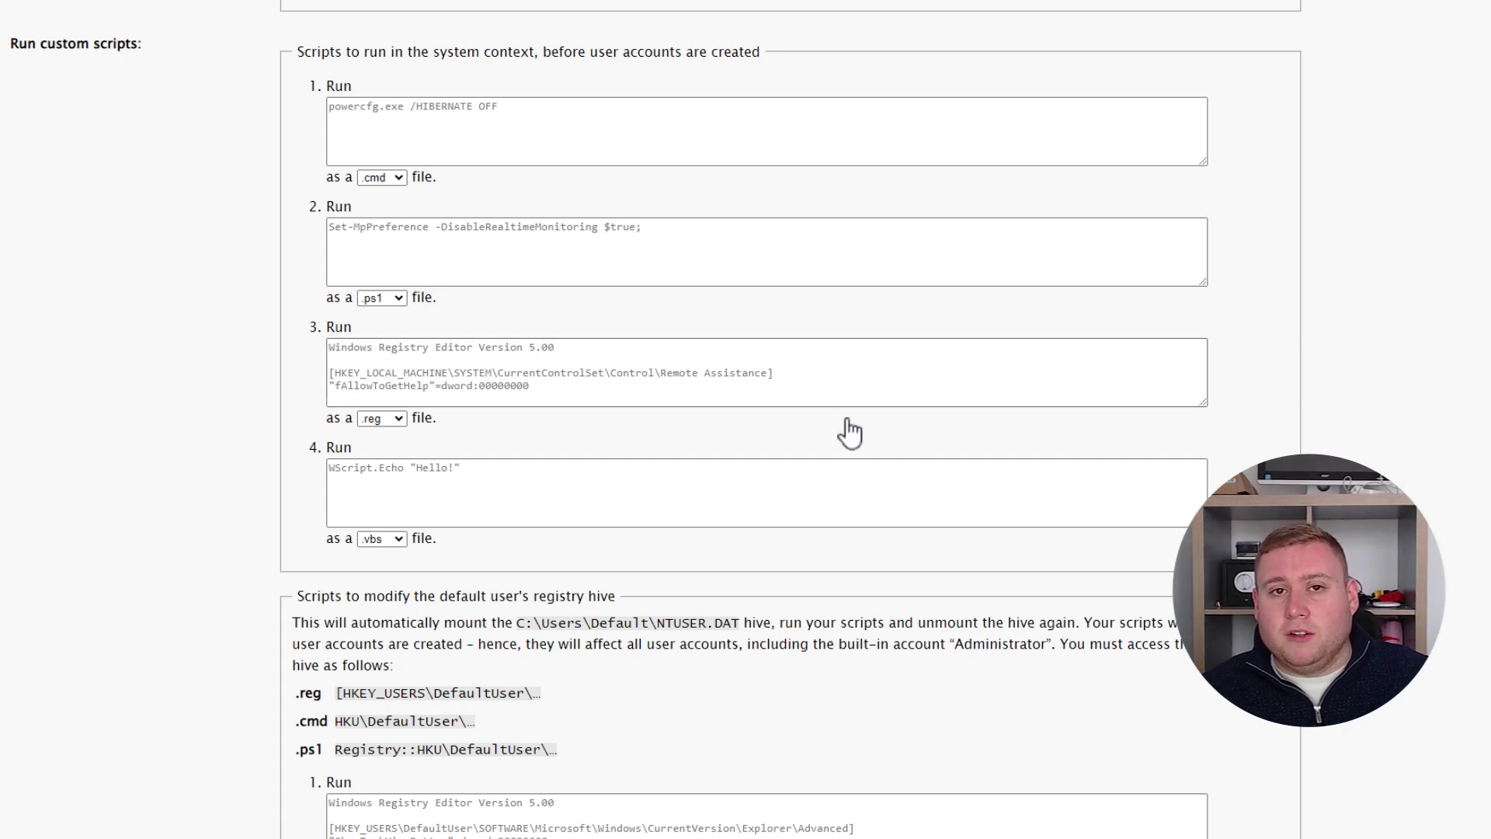
scroll(850, 433, "down", 20)
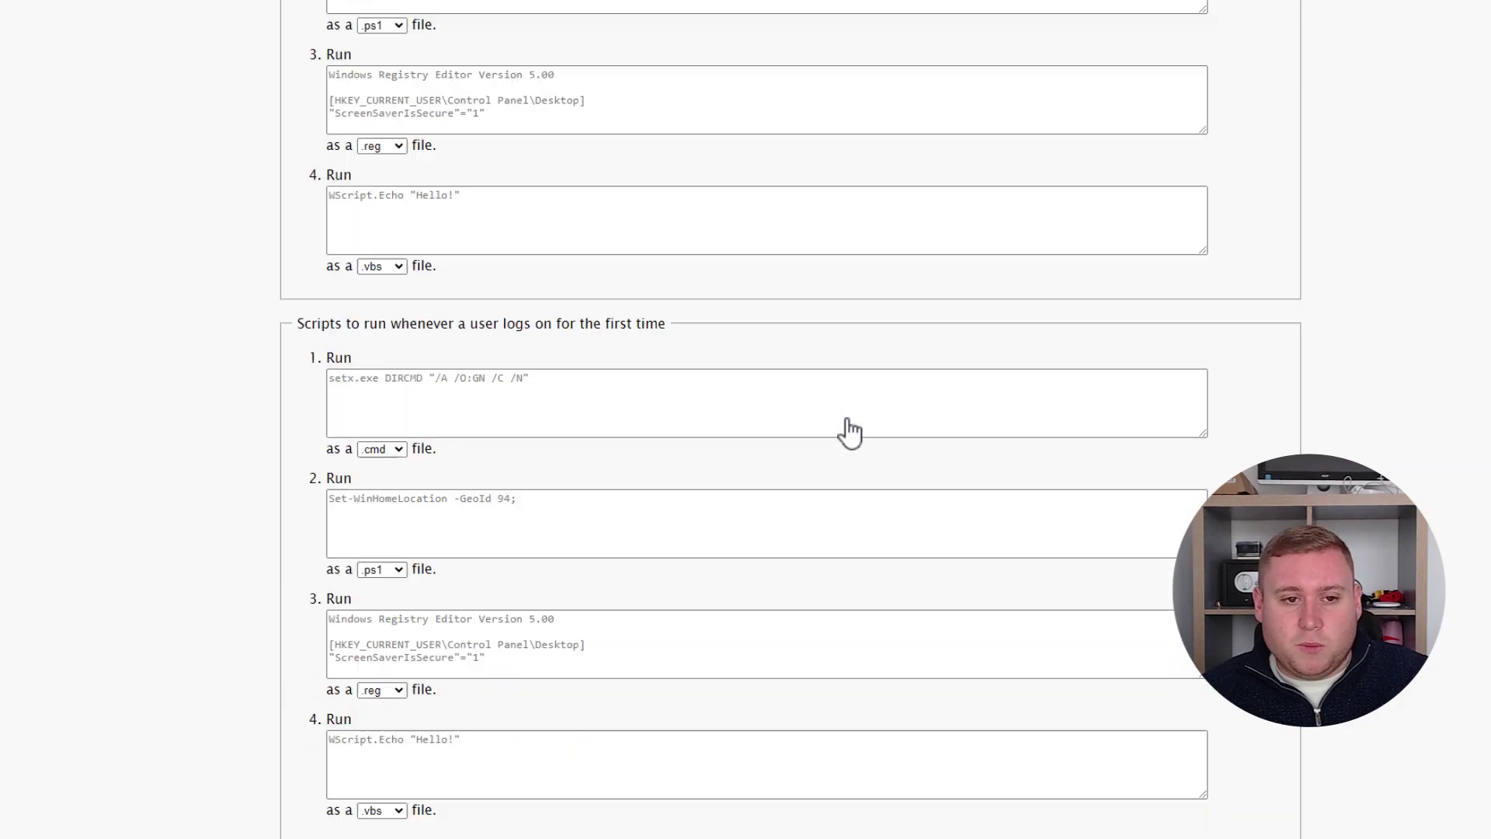
scroll(850, 433, "down", 10)
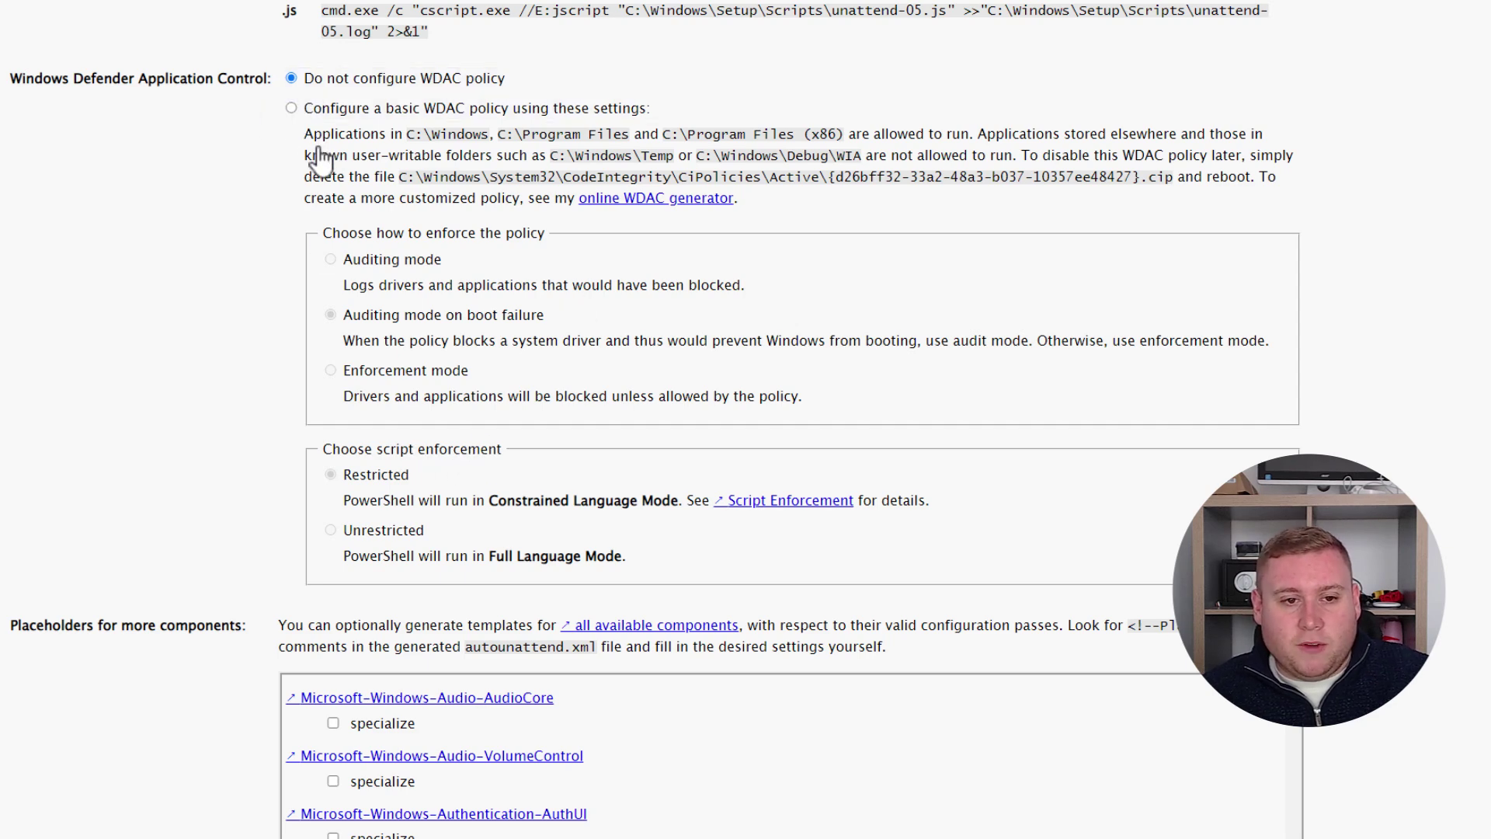
scroll(297, 217, "down", 3)
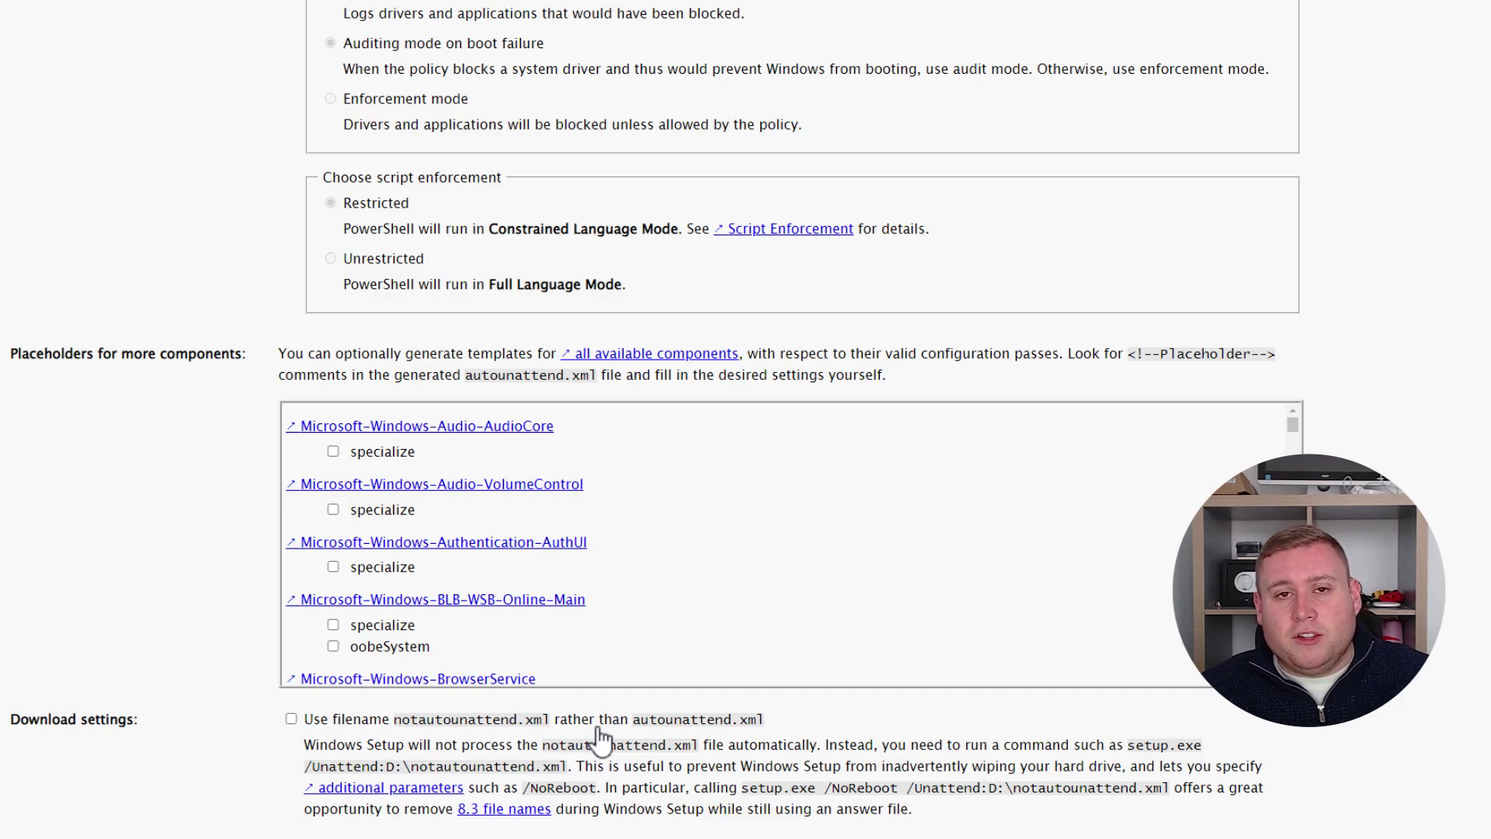
scroll(602, 741, "down", 2)
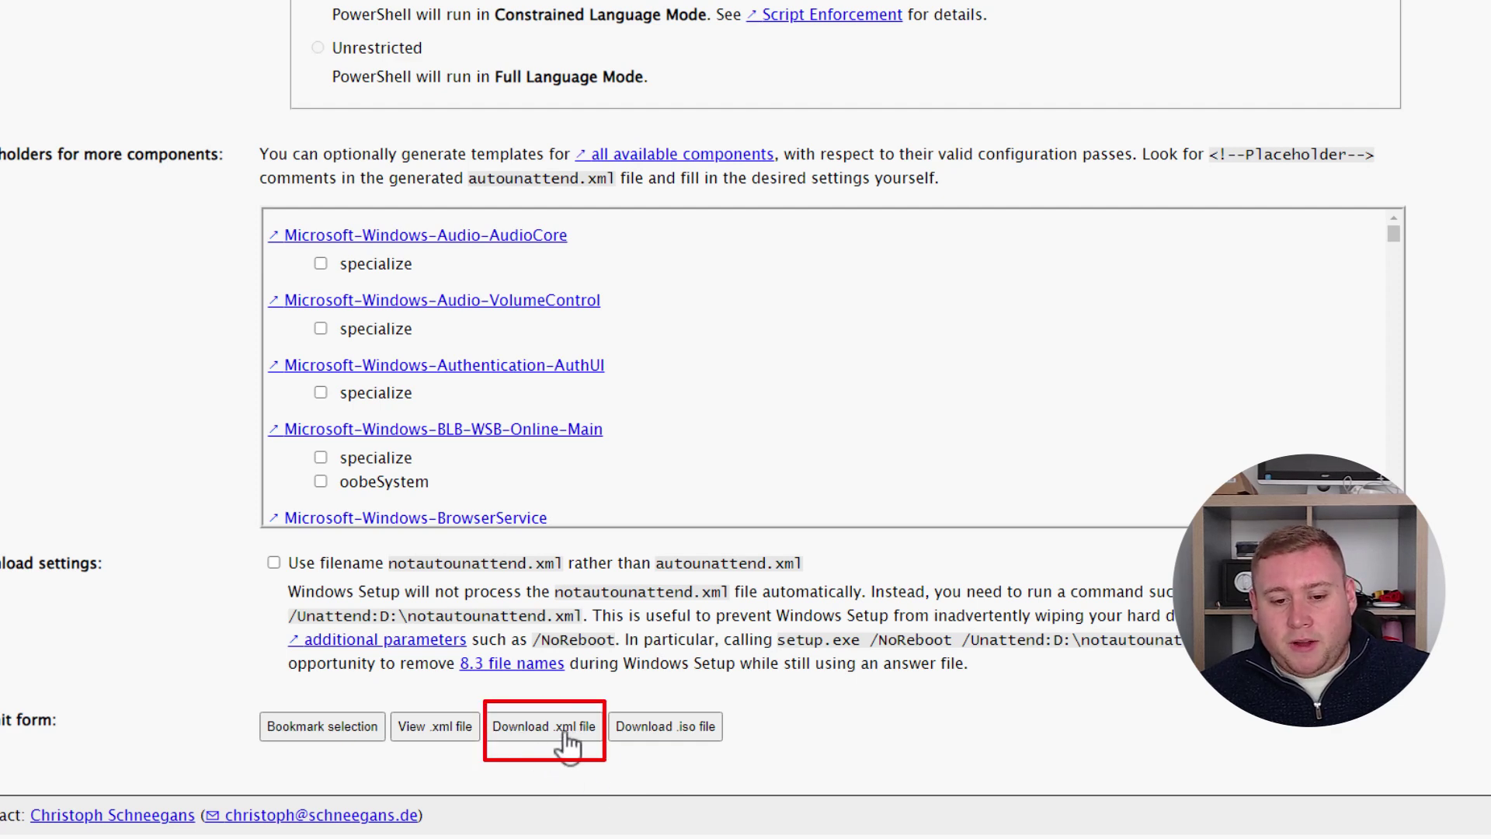
Download the configured answer file as autounattend.xml (36.7 KB)
left_click(568, 741)
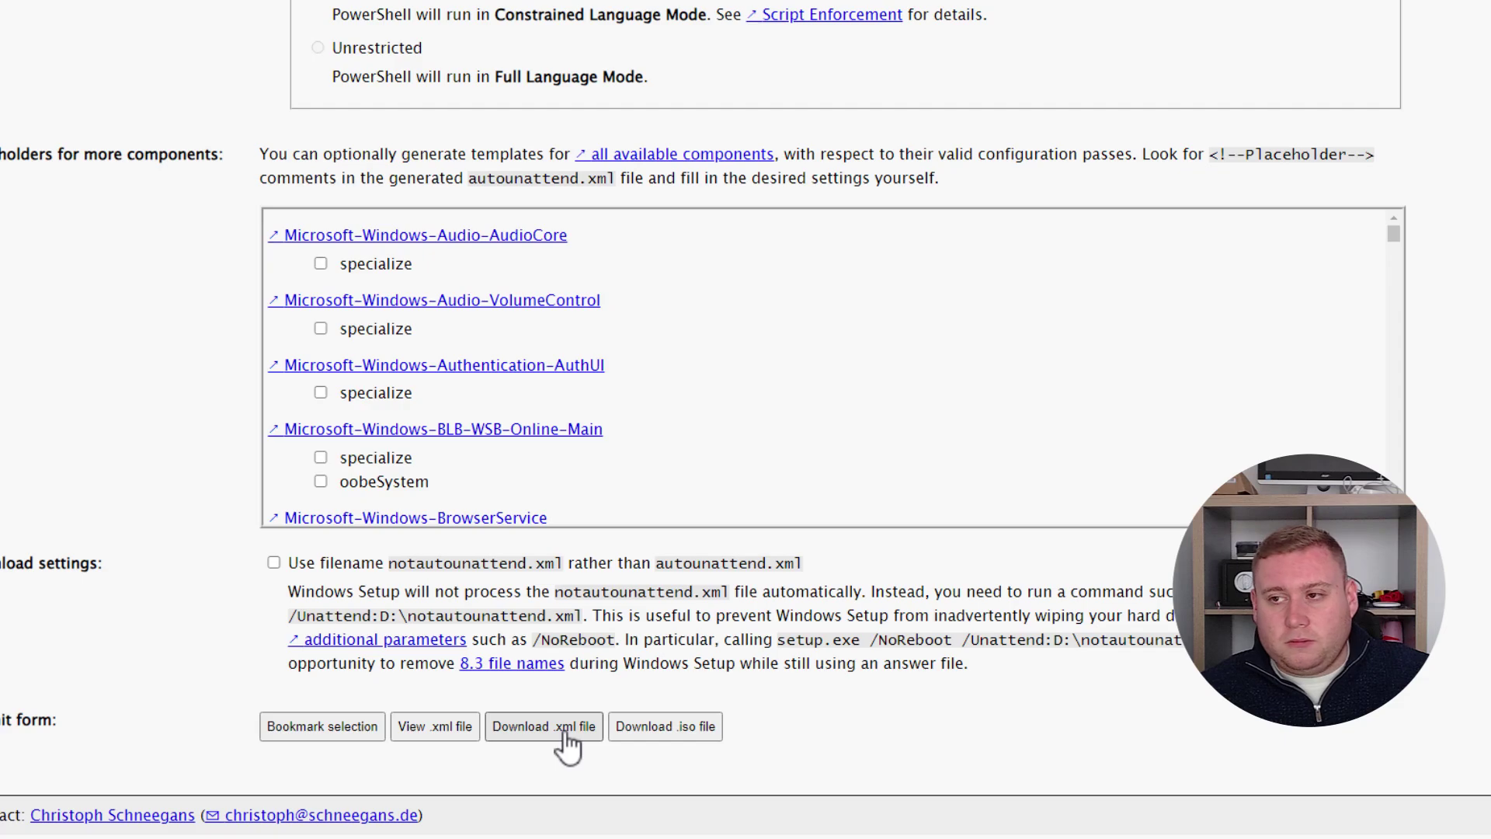
left_click(543, 738)
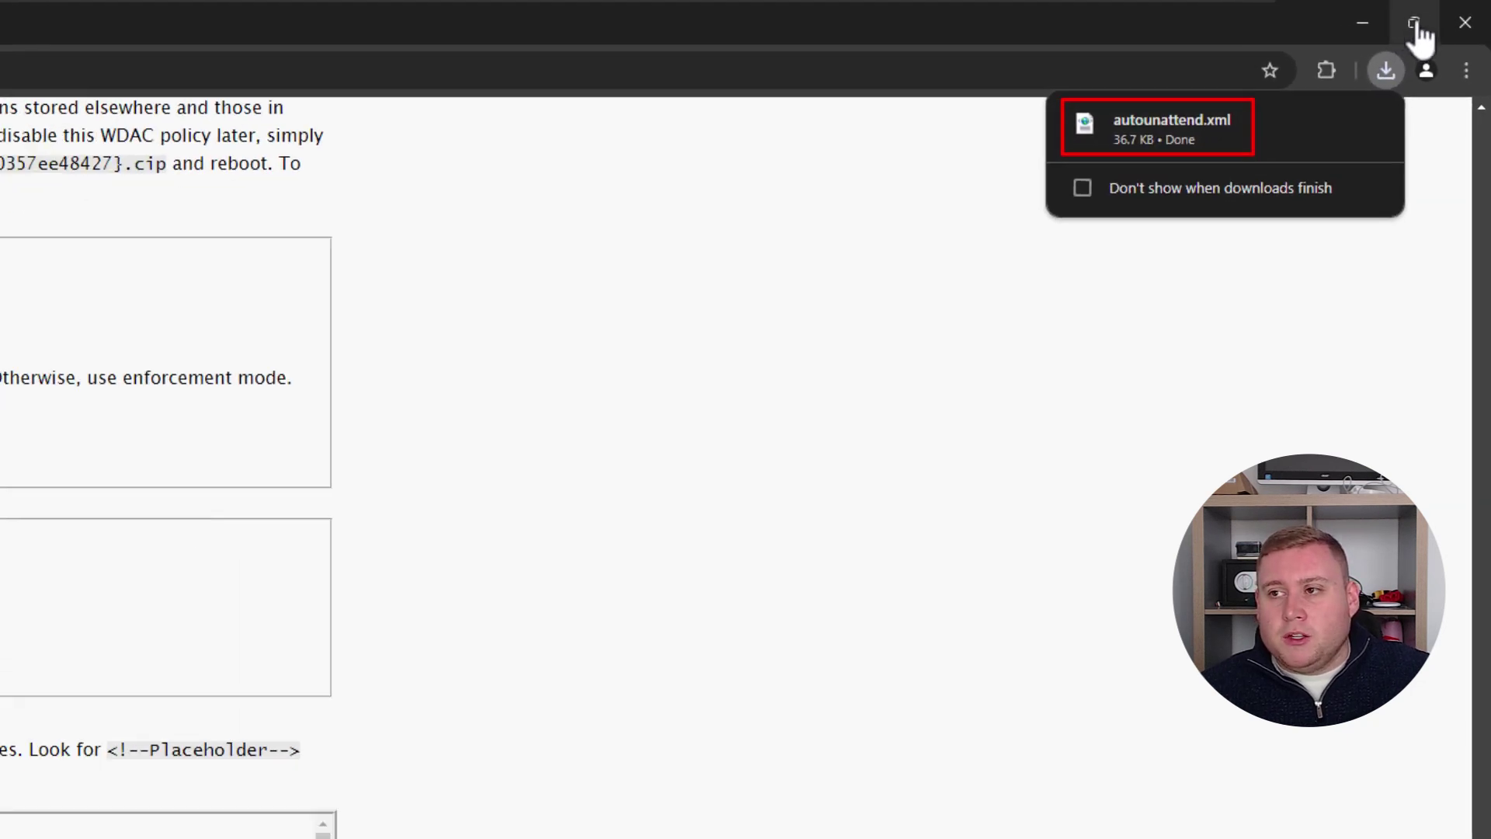
Drag autounattend.xml from Chrome's downloads onto the desktop beside Rufus and the Windows 11 ISO
left_click(1392, 29)
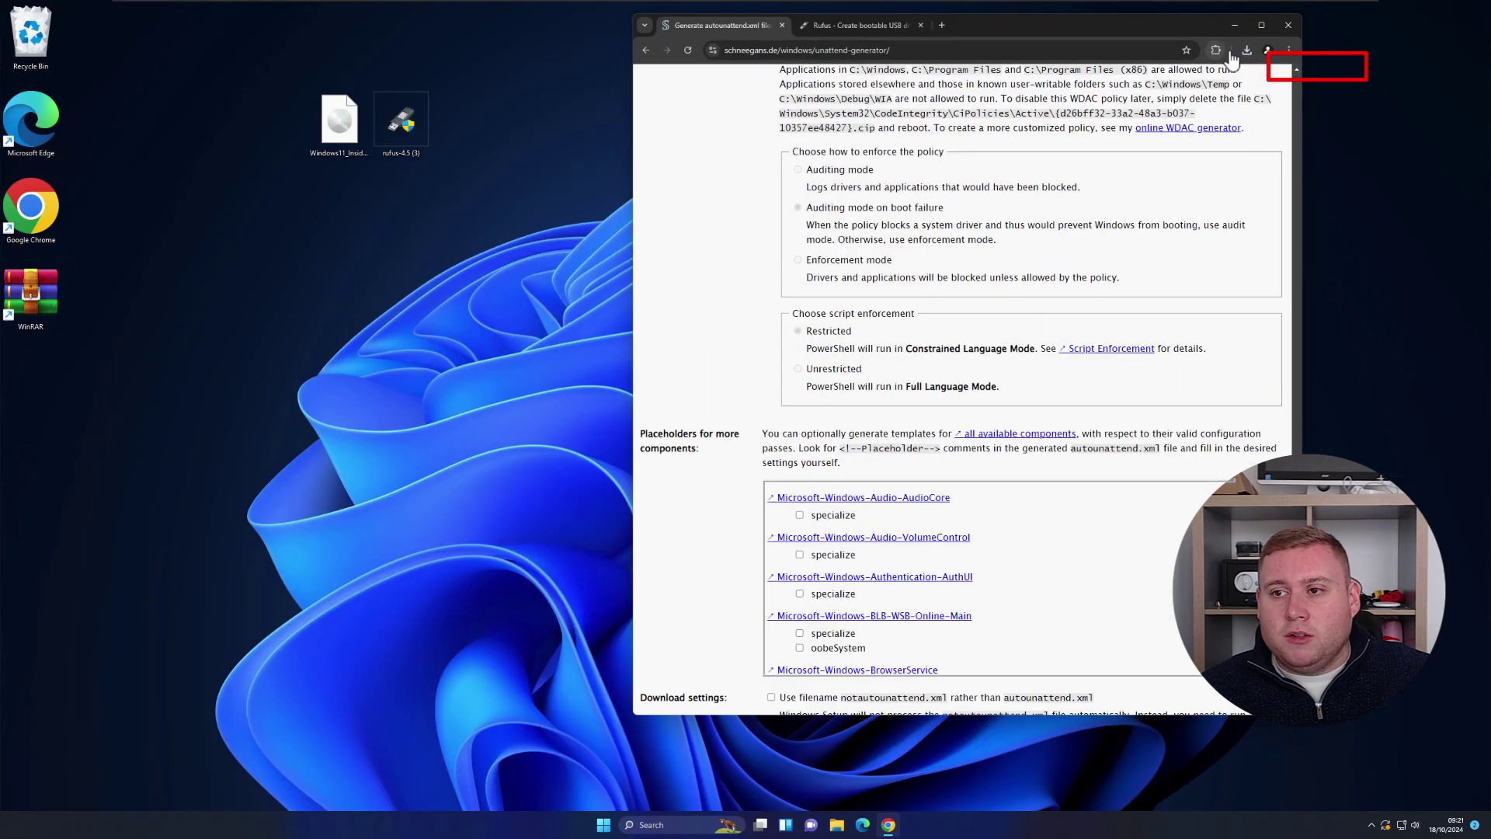
left_click(1246, 50)
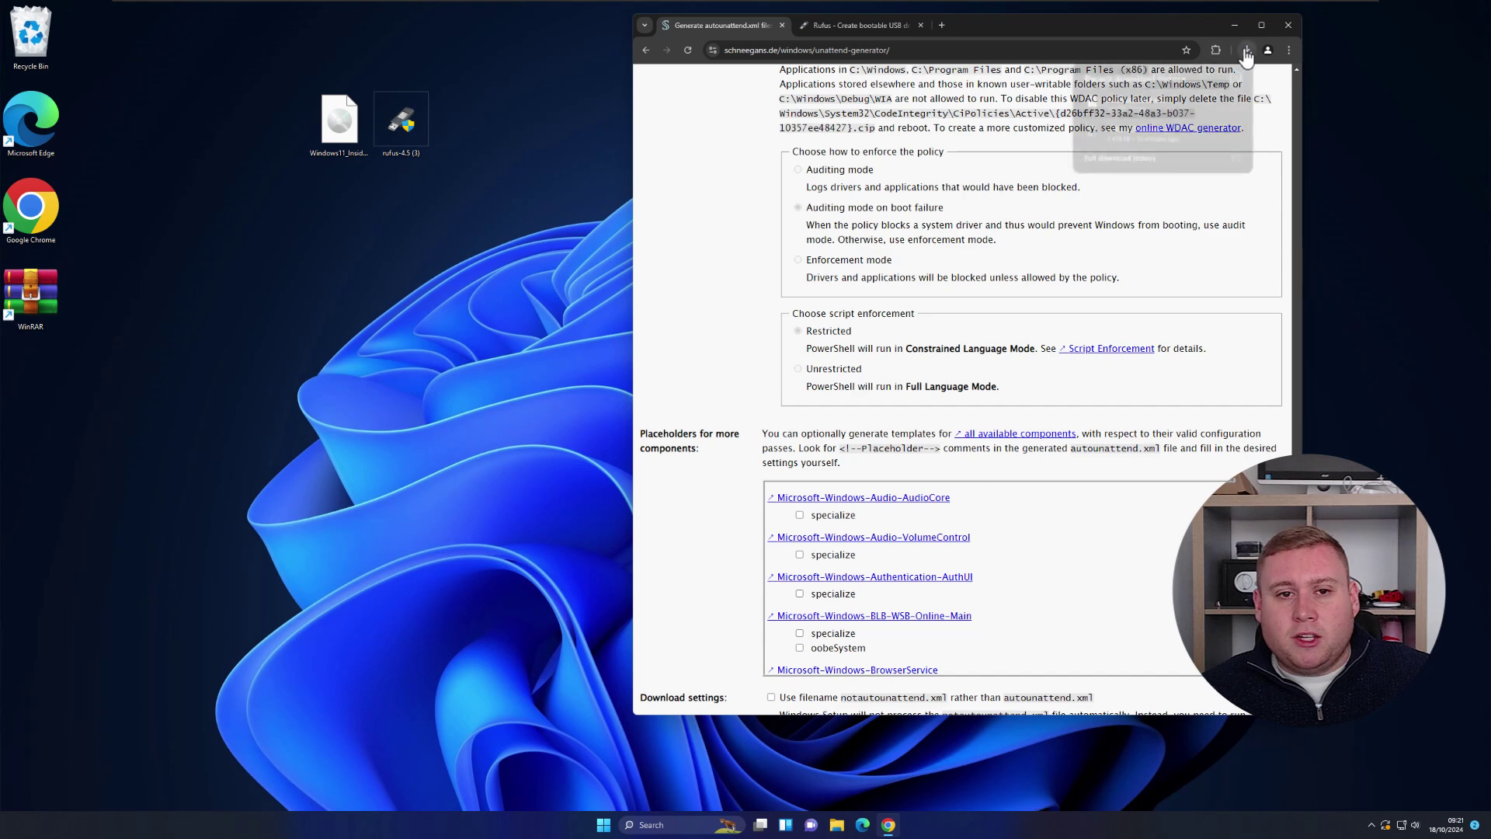
left_click_drag(1134, 101, 465, 133)
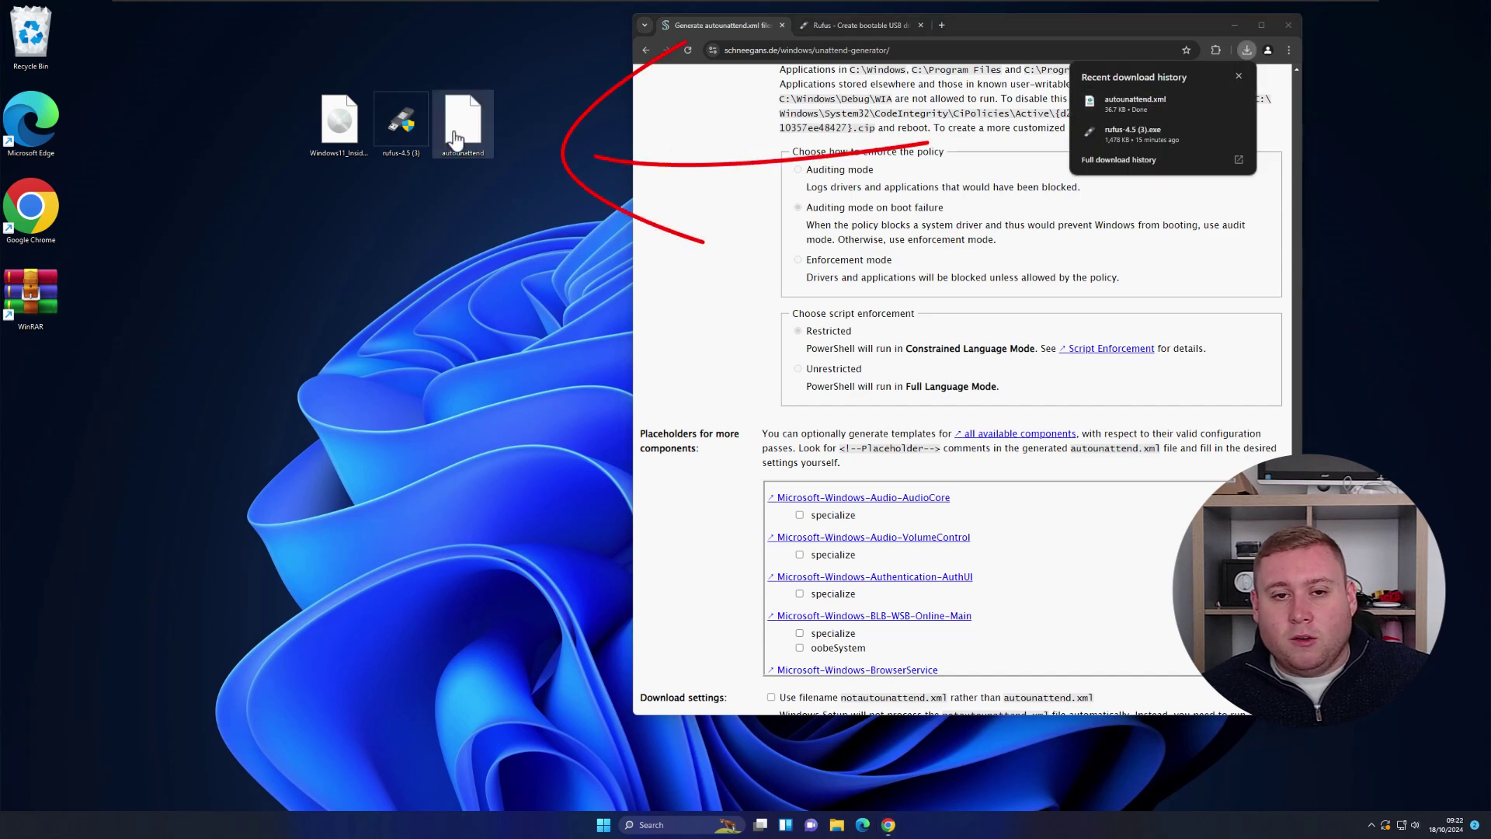
left_click(399, 155)
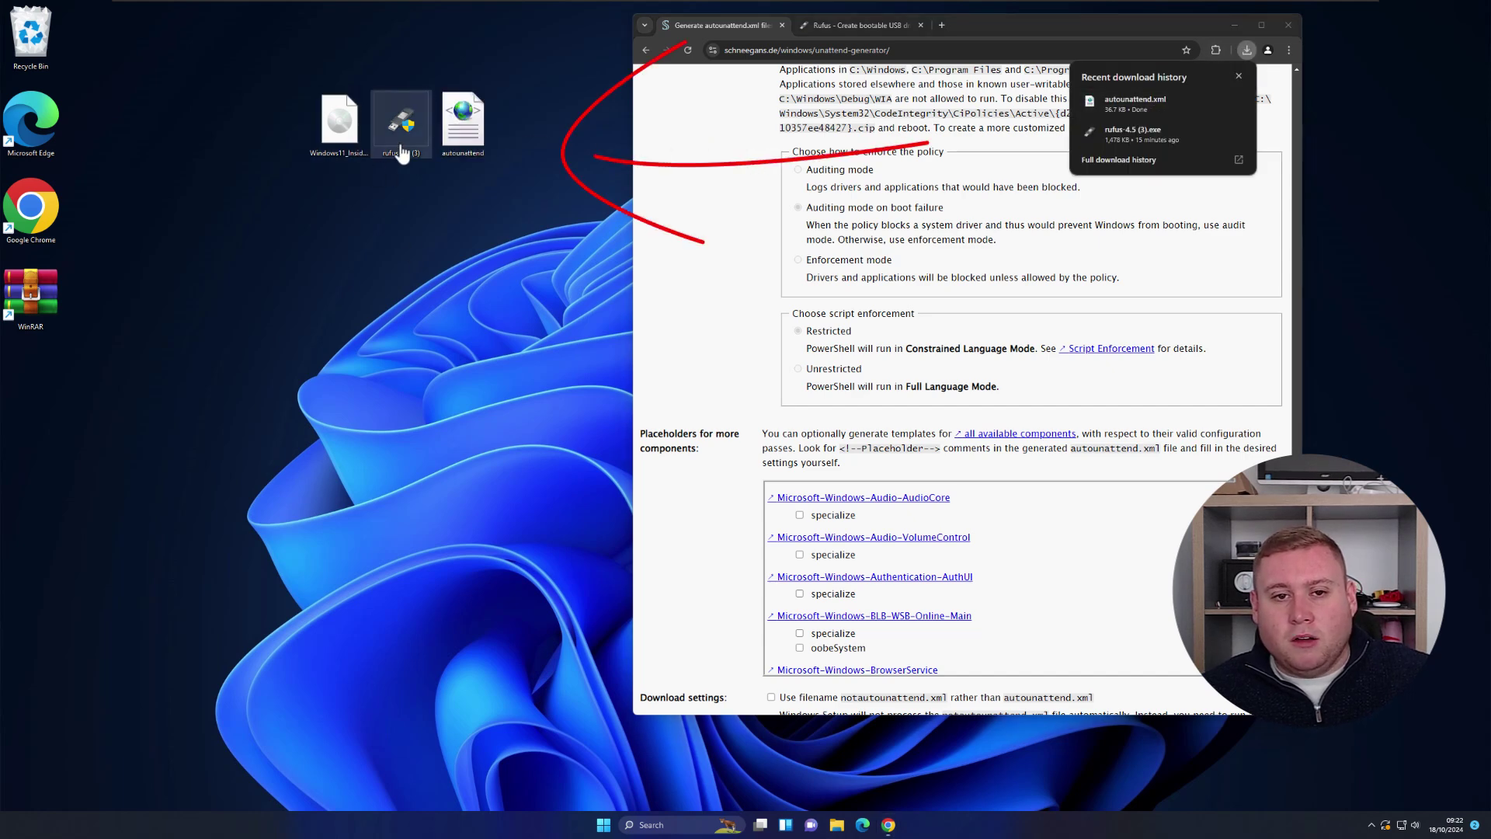
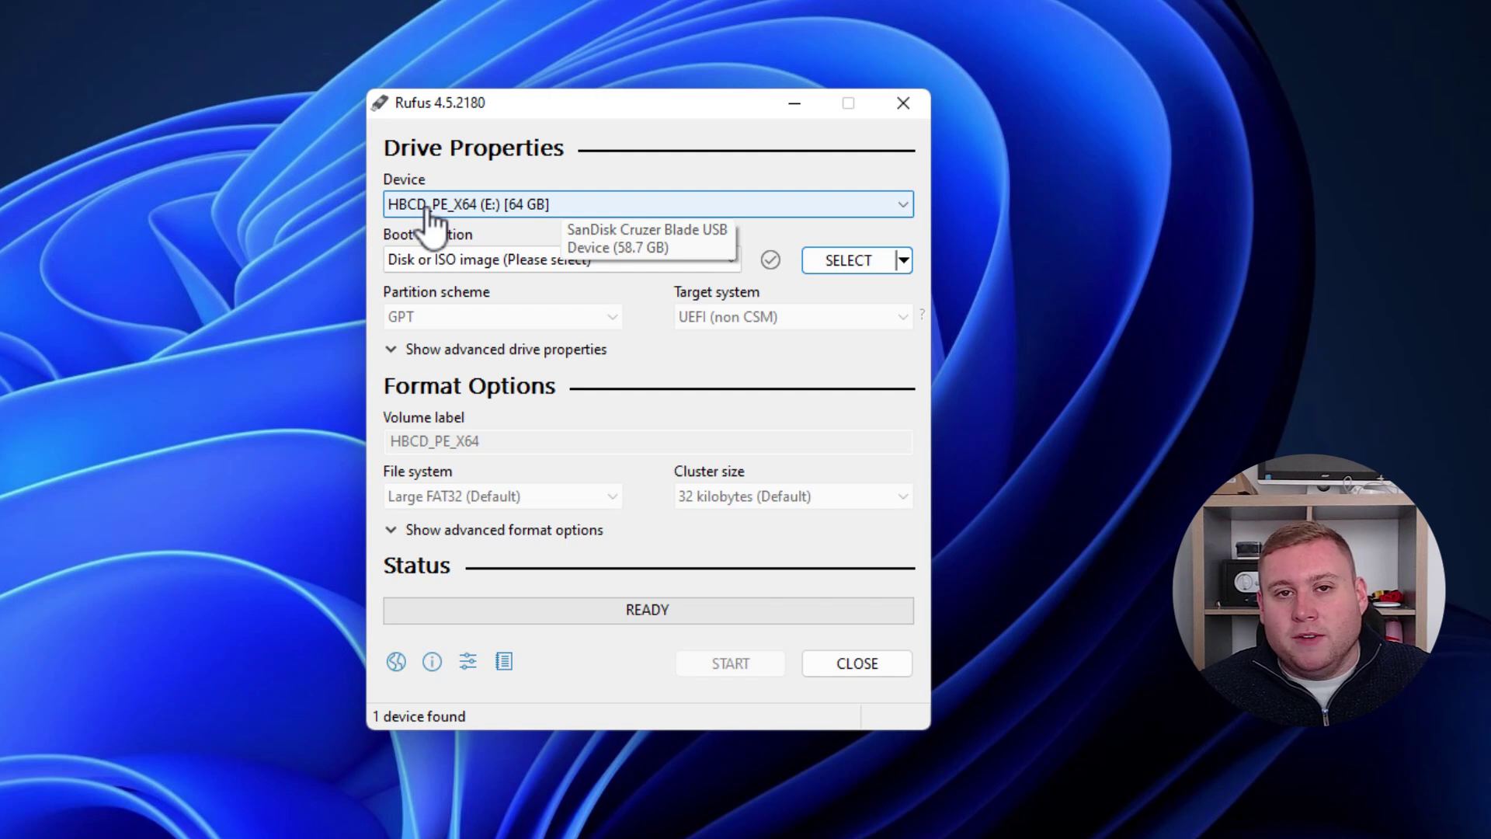
Load the Windows11_InsiderPreview_Client_x64_en-us_26100.1150 ISO from the Desktop as Rufus's boot image
left_click_drag(529, 110, 398, 53)
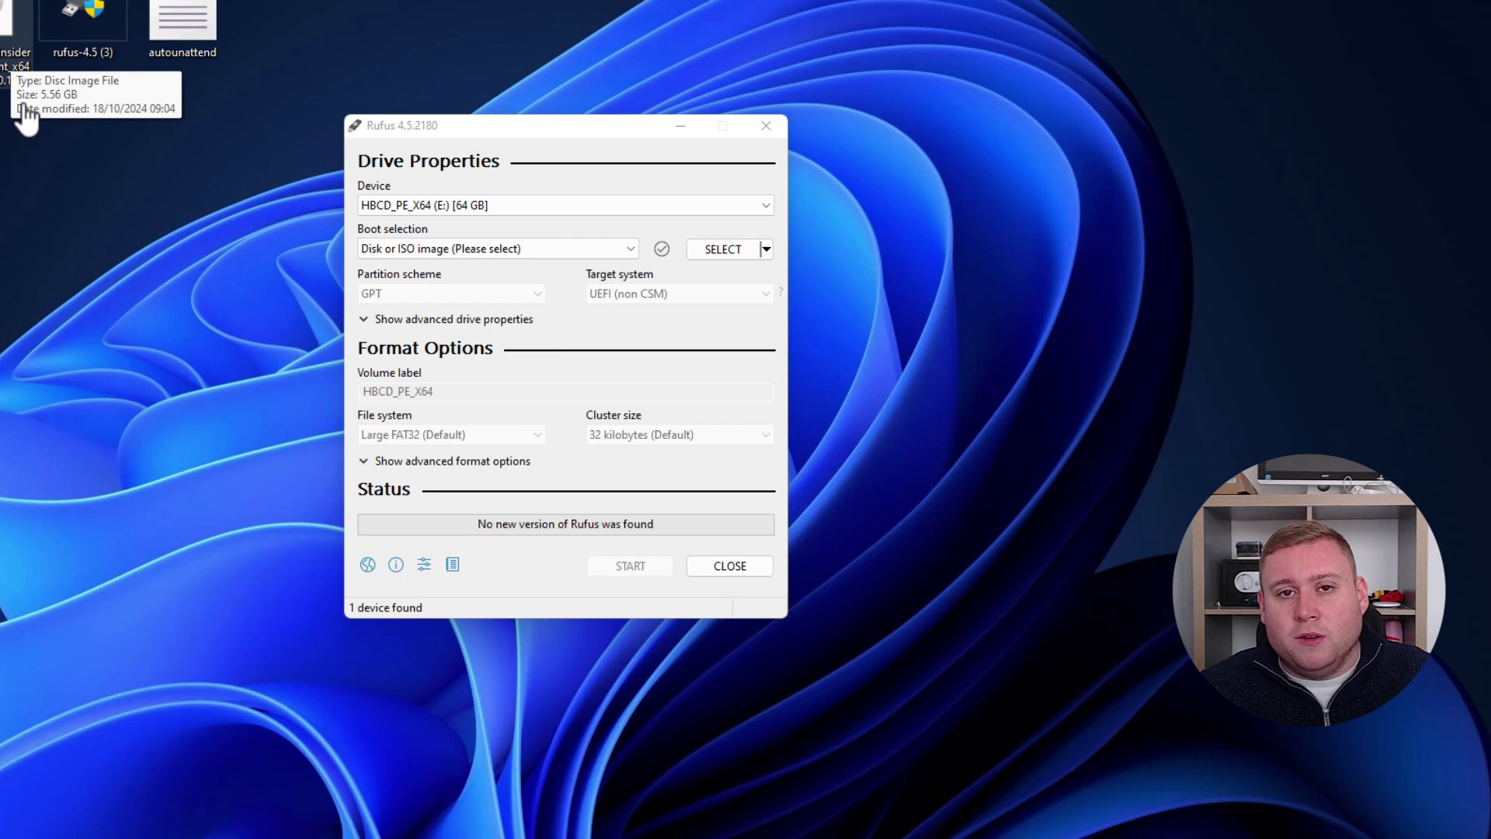
left_click(710, 250)
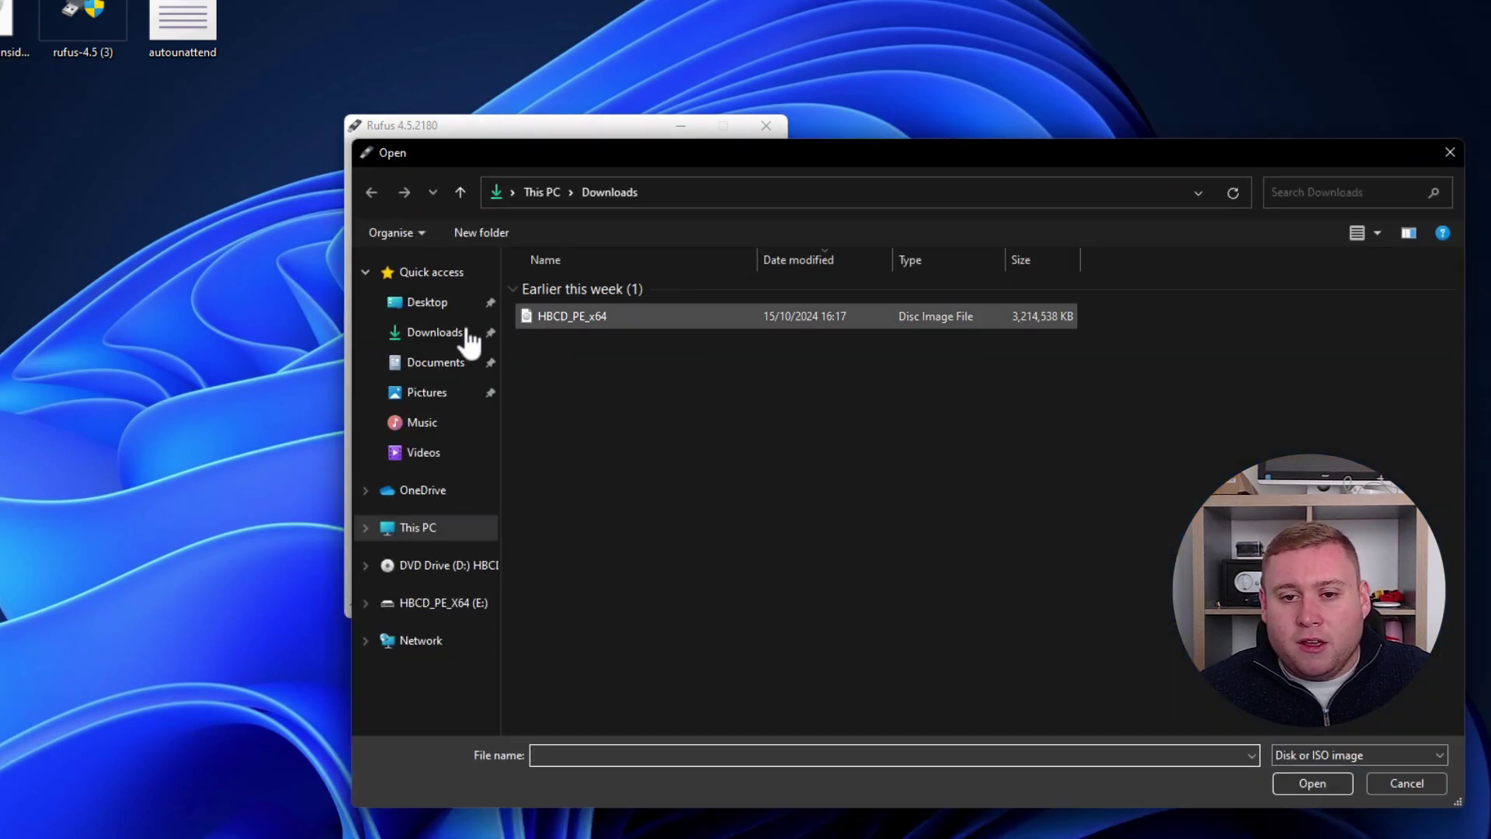
left_click(414, 311)
left_click(632, 310)
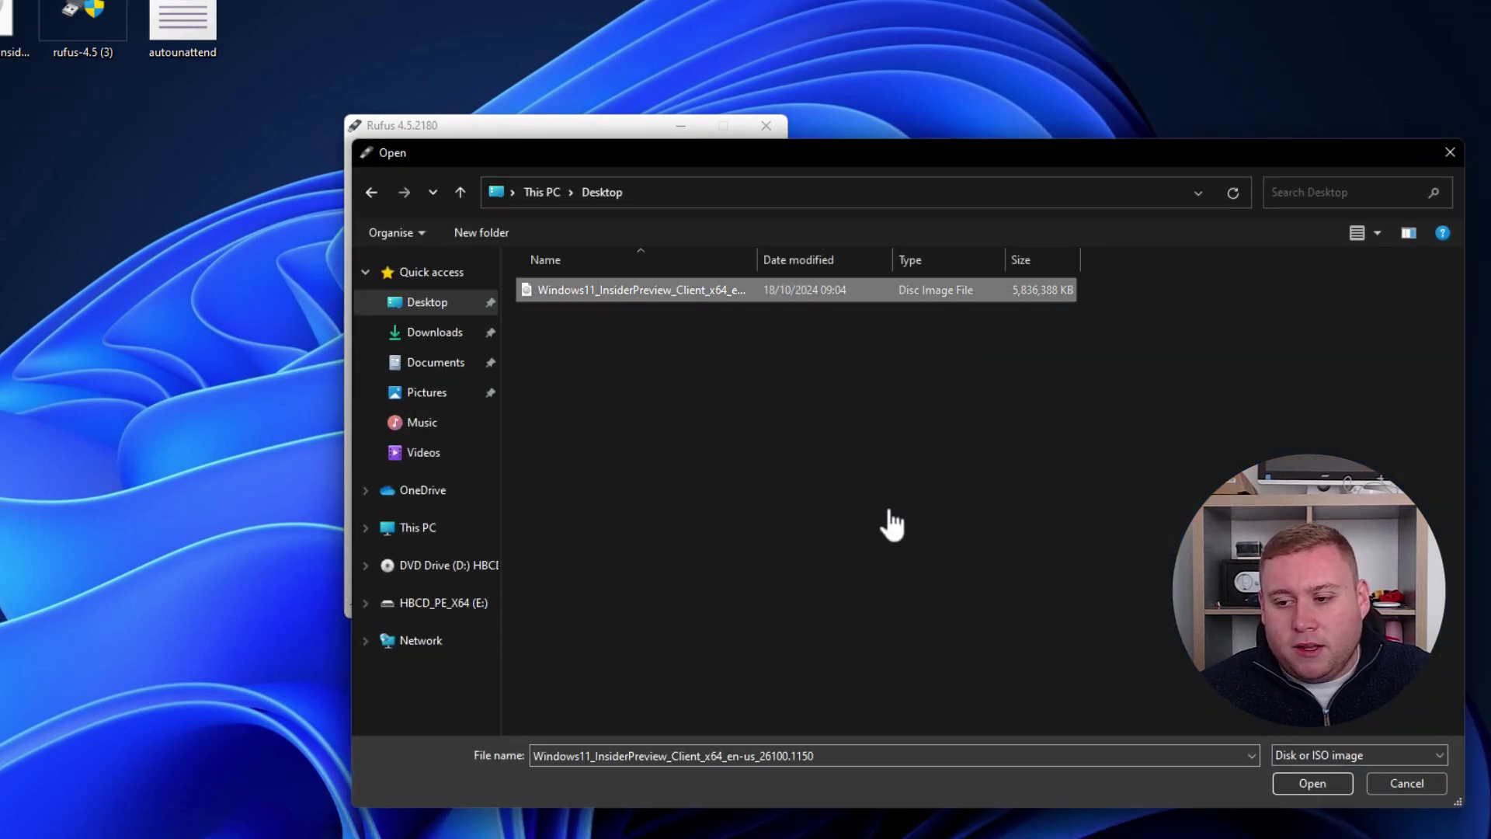
left_click(1323, 785)
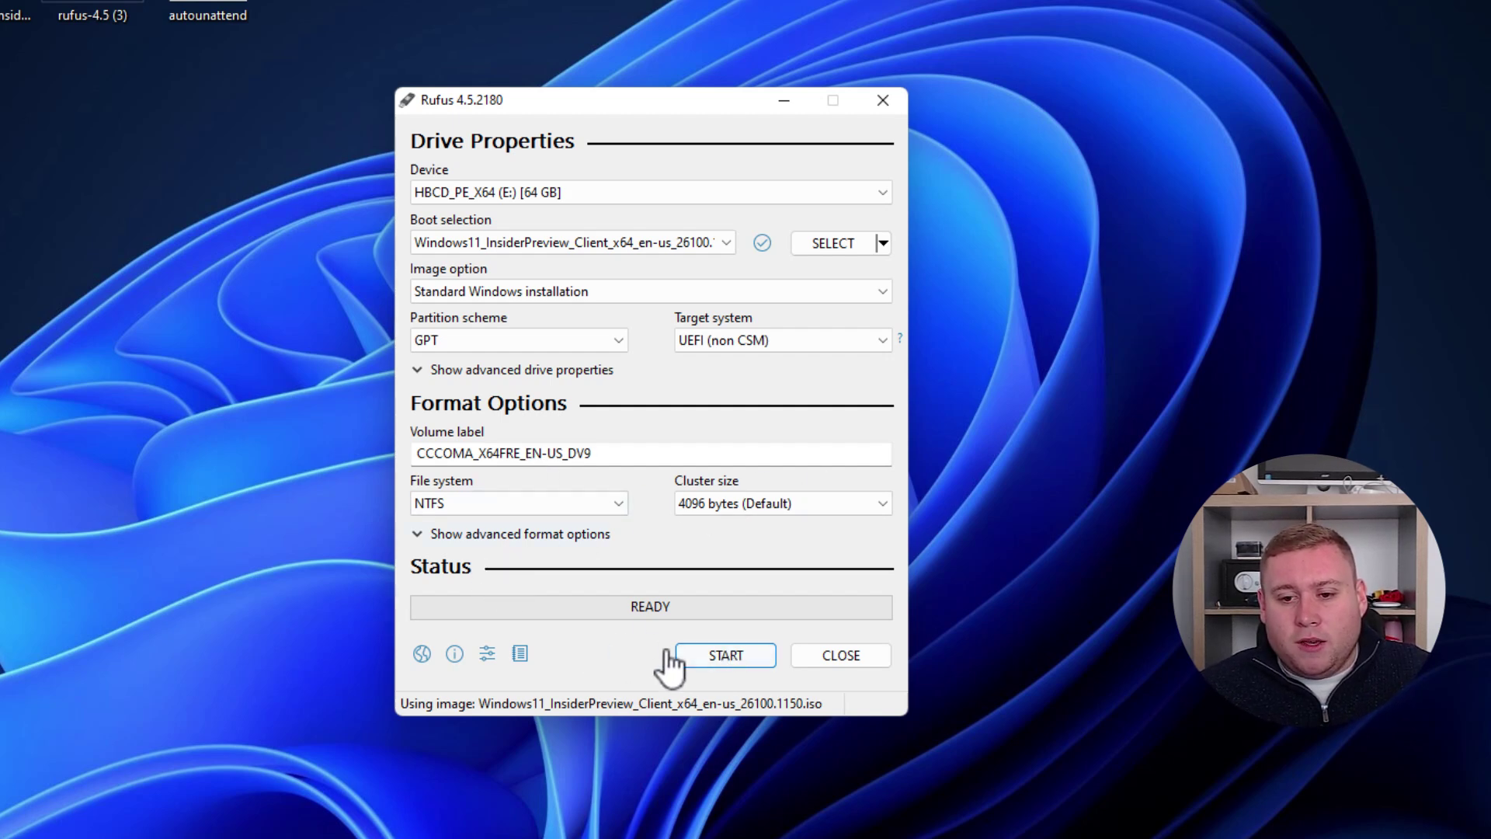
Start the write with all six customisations unchecked: hardware bypass, online account, local account, regional options, data collection, BitLocker
left_click(725, 656)
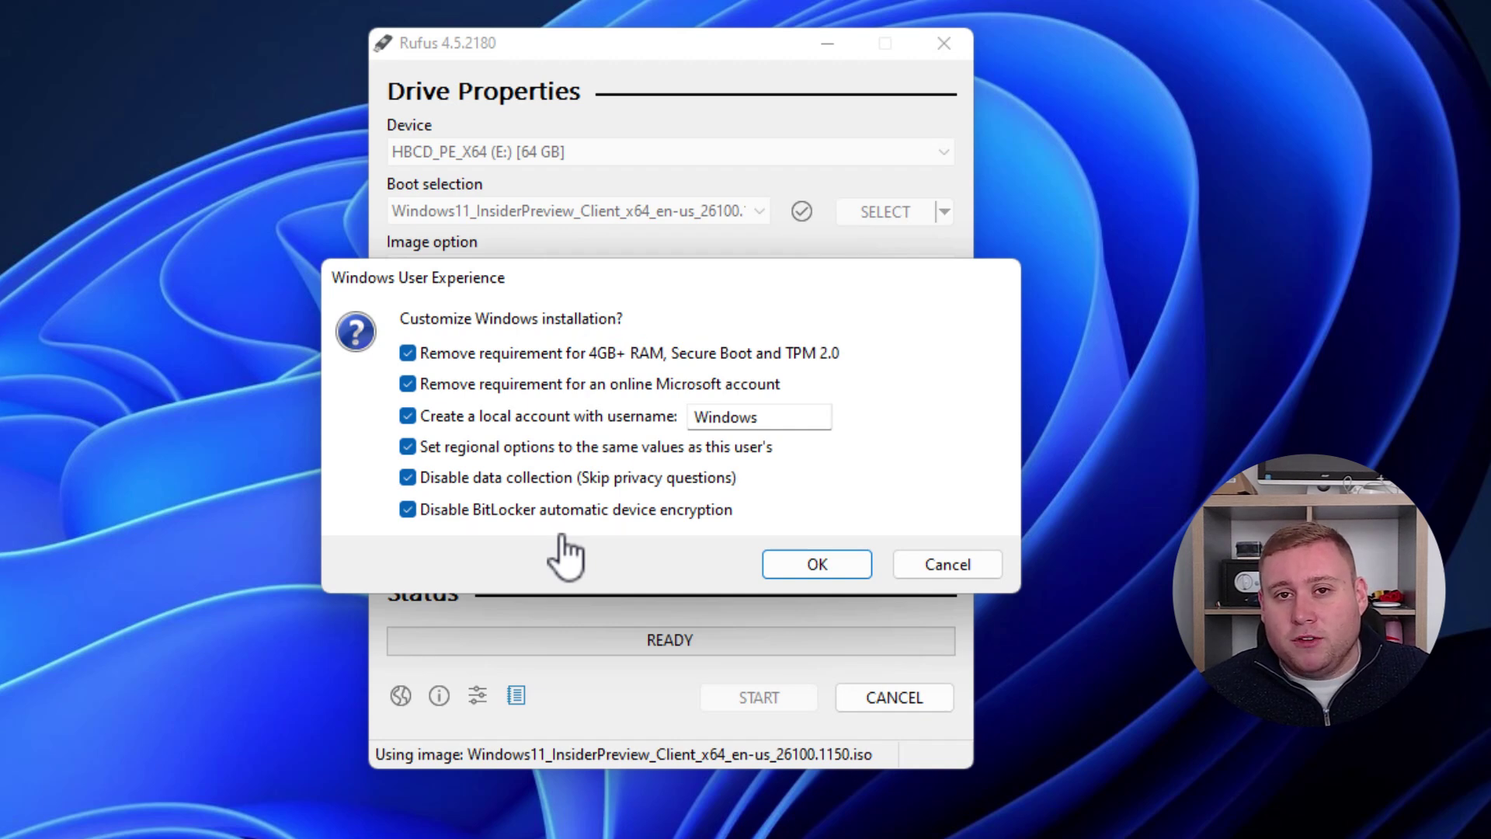
left_click(408, 354)
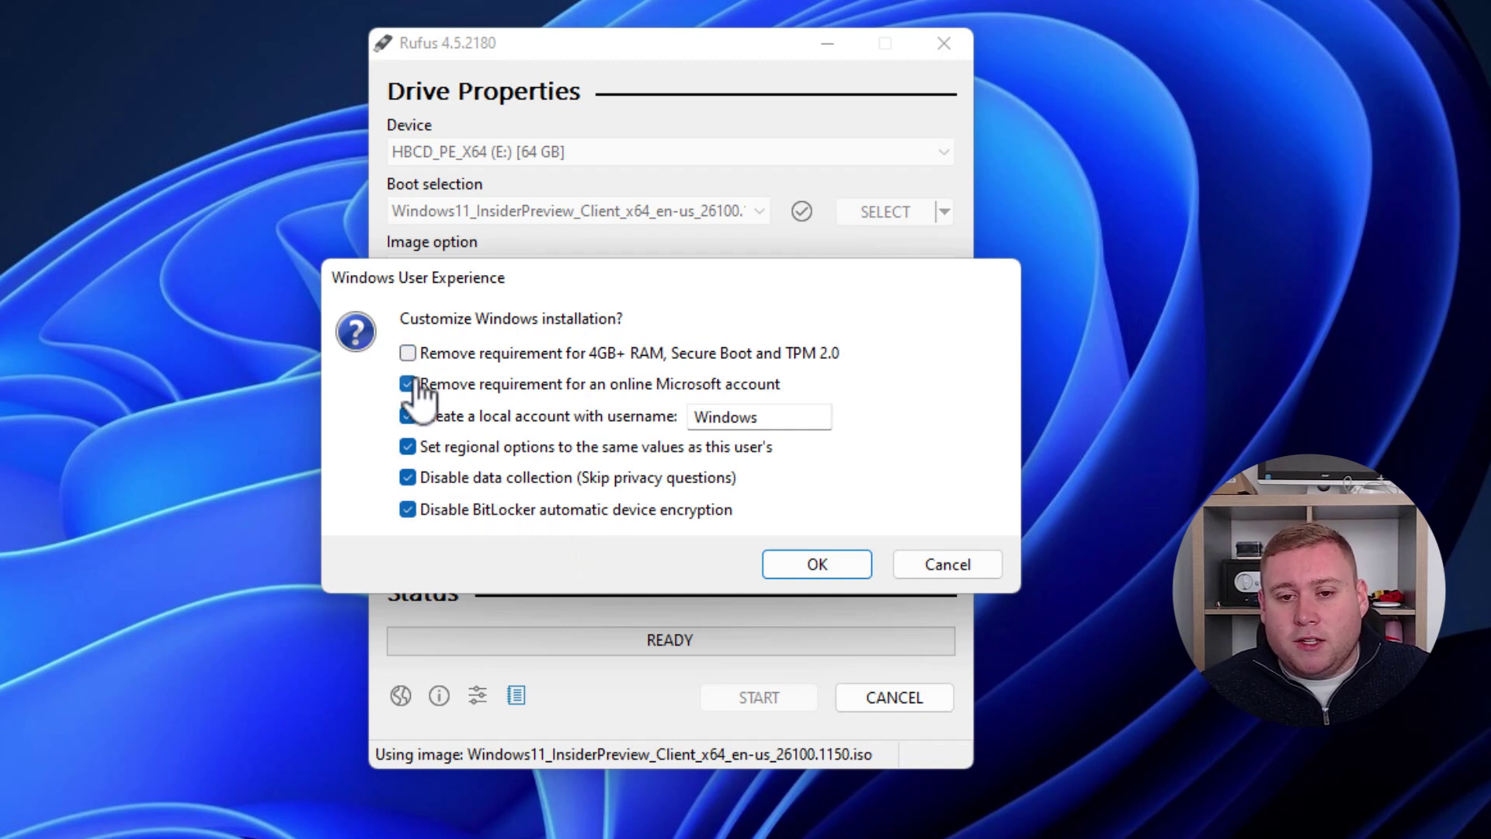
left_click(407, 385)
left_click(408, 416)
left_click(408, 446)
left_click(408, 478)
left_click(408, 510)
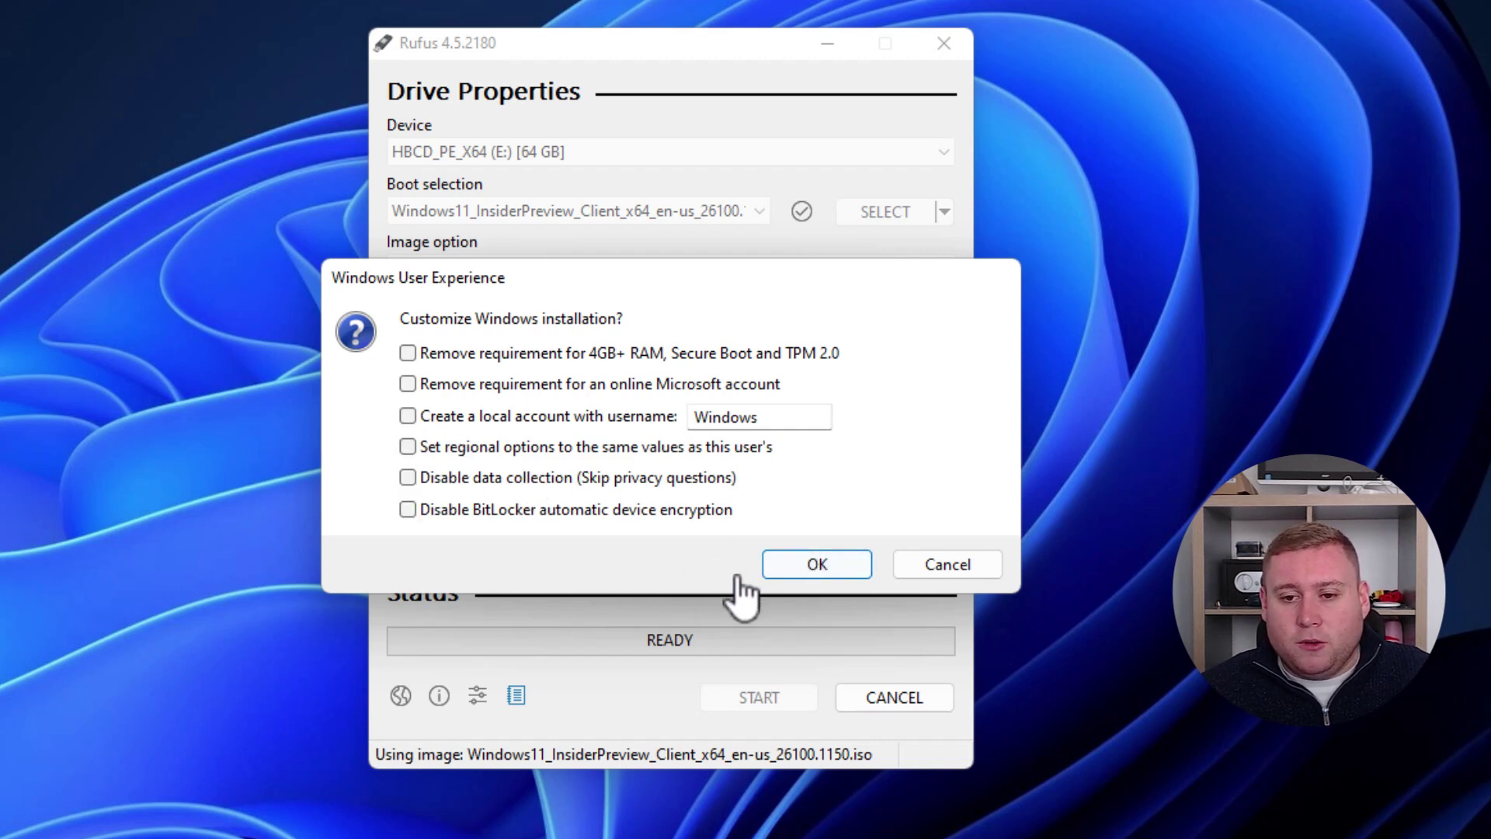
left_click(823, 568)
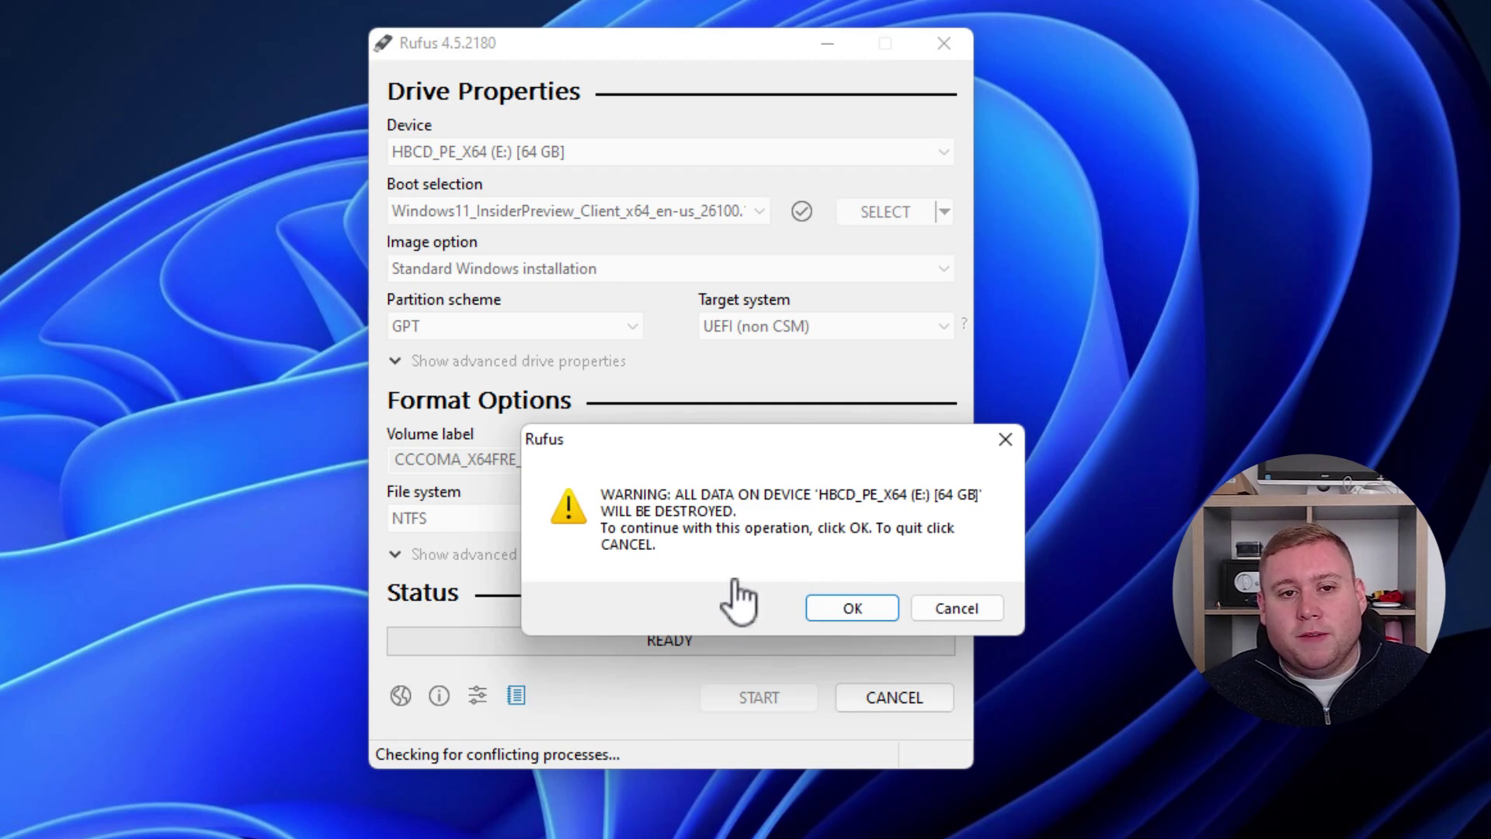
Accept erasing the 64 GB drive, let Rufus write it to READY, and close Rufus
left_click(874, 610)
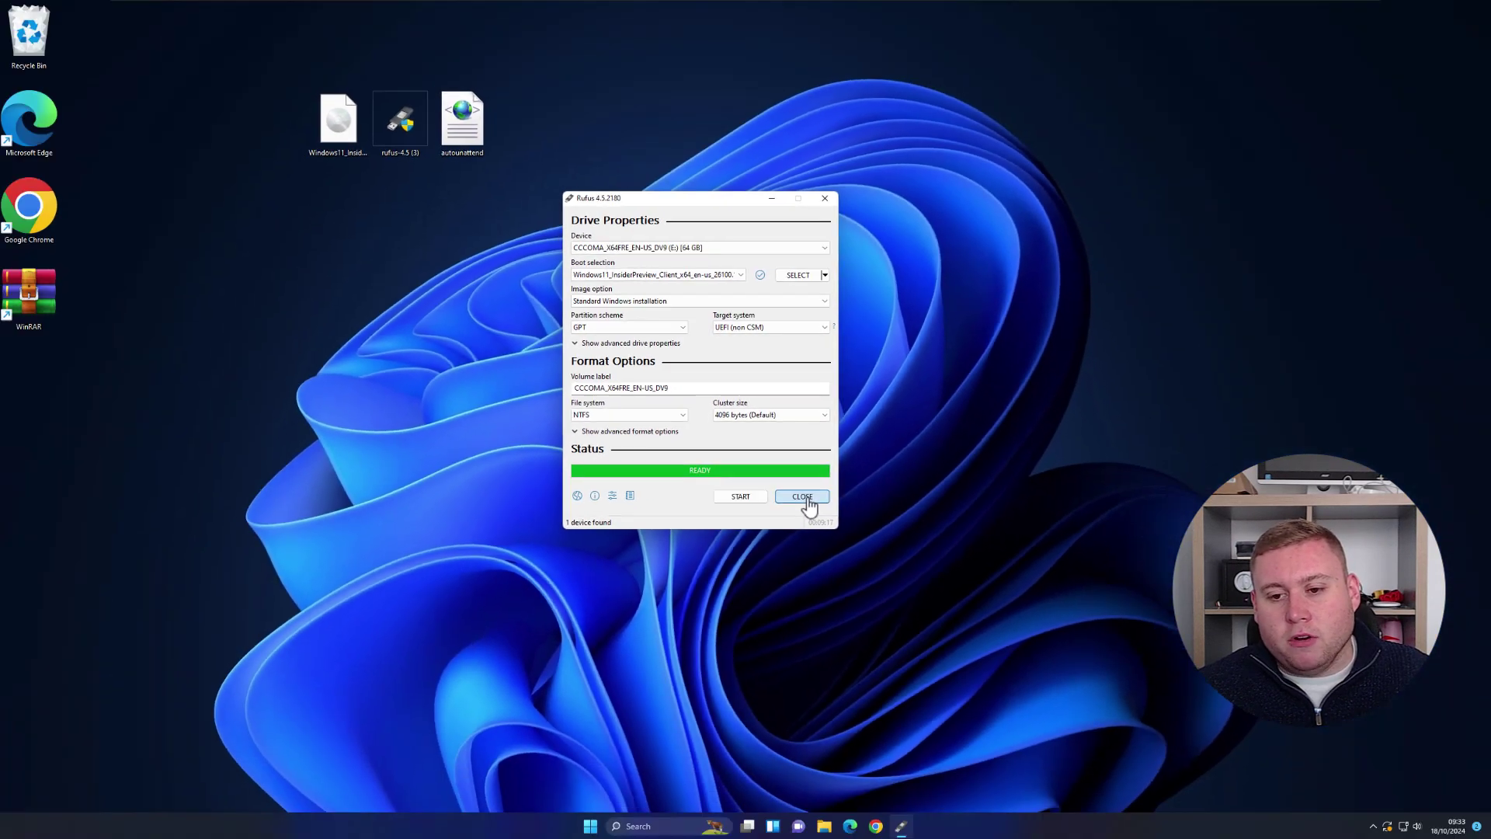
left_click(893, 699)
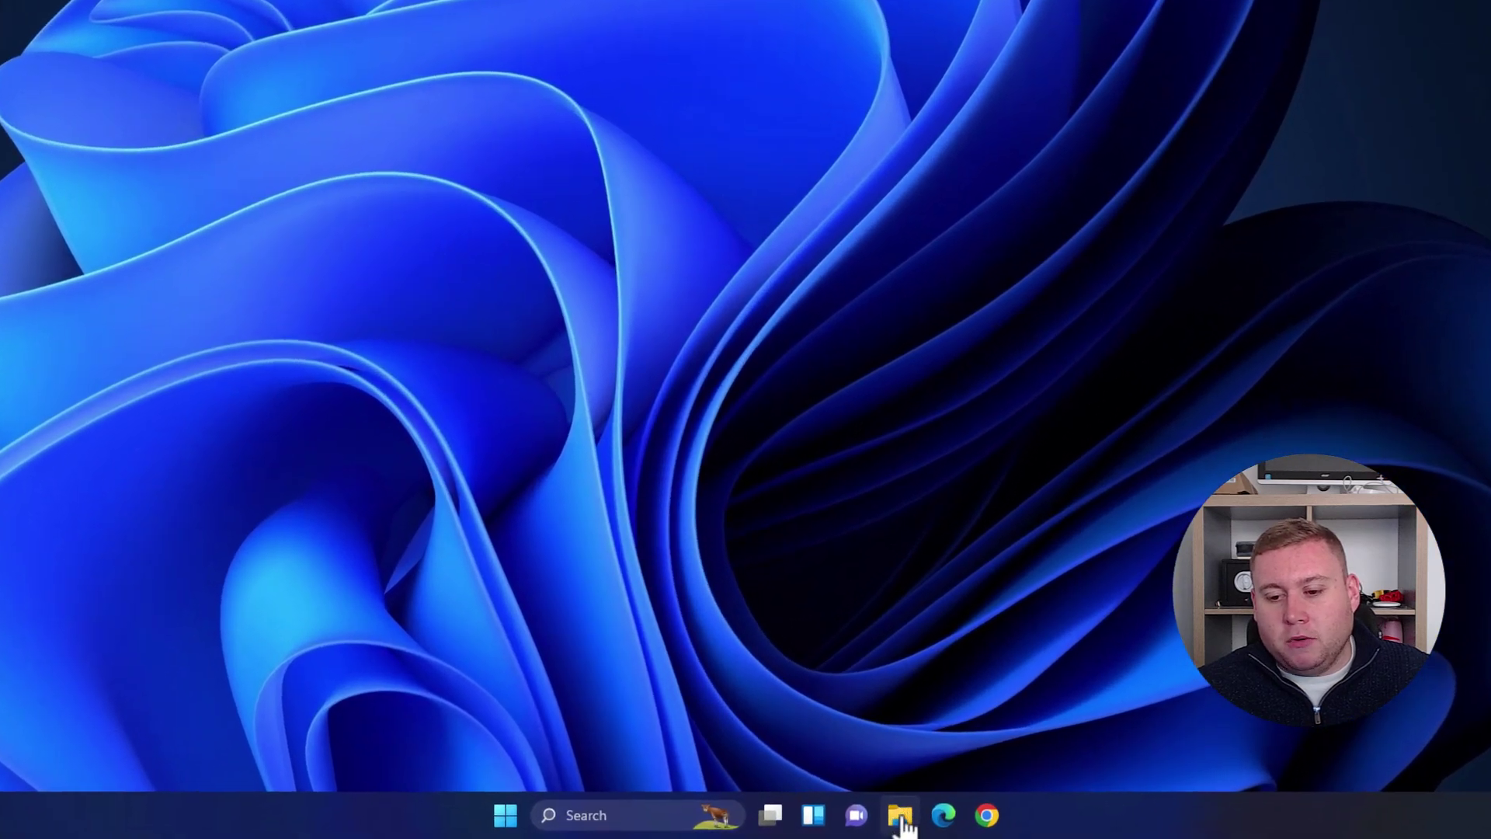
Copy autounattend from the desktop to the root of the CCCOMA_X64FRE_EN-US_DV9 drive in File Explorer
left_click(900, 815)
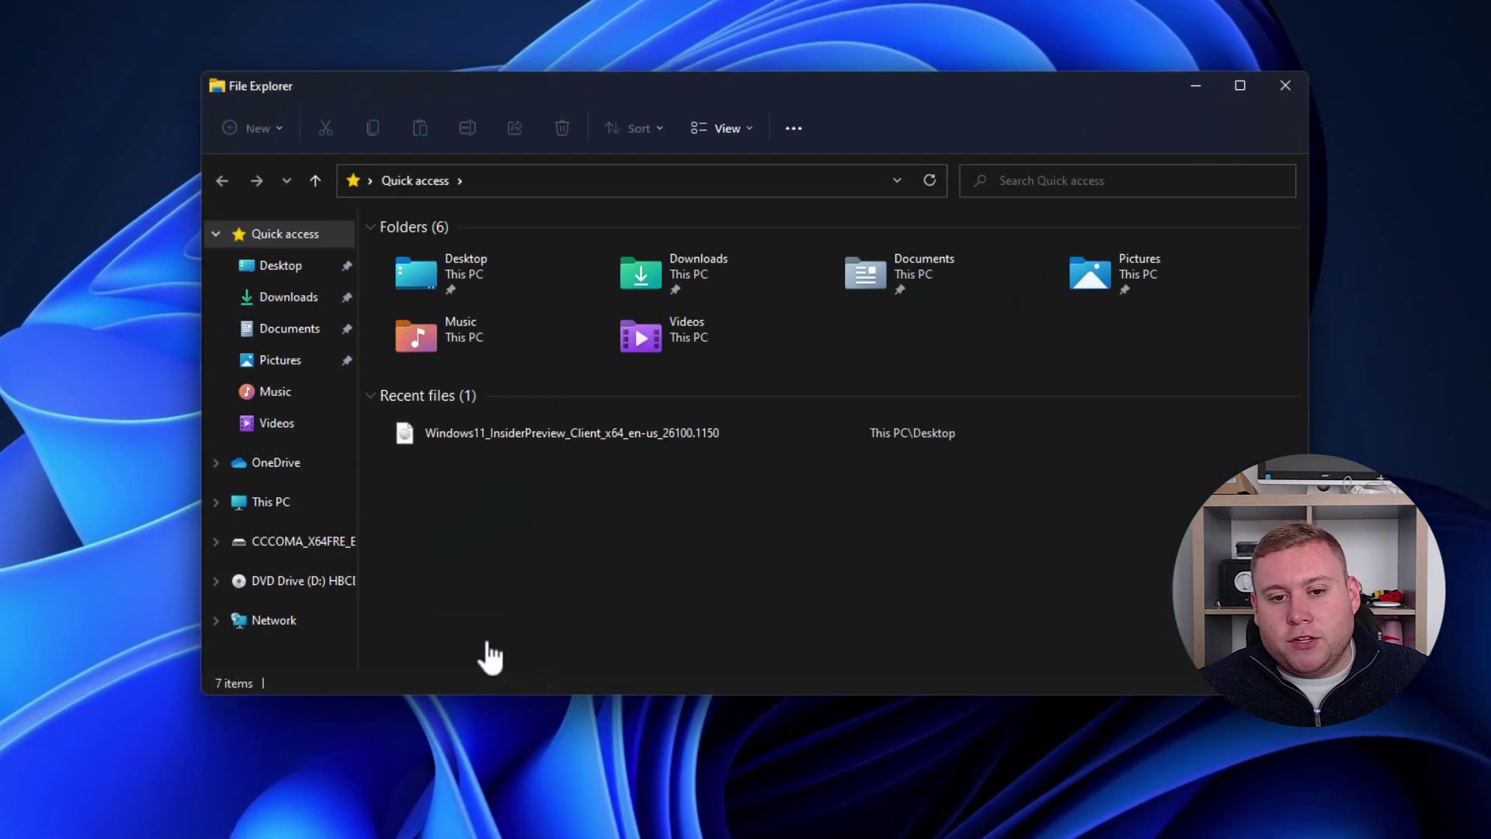
left_click(287, 547)
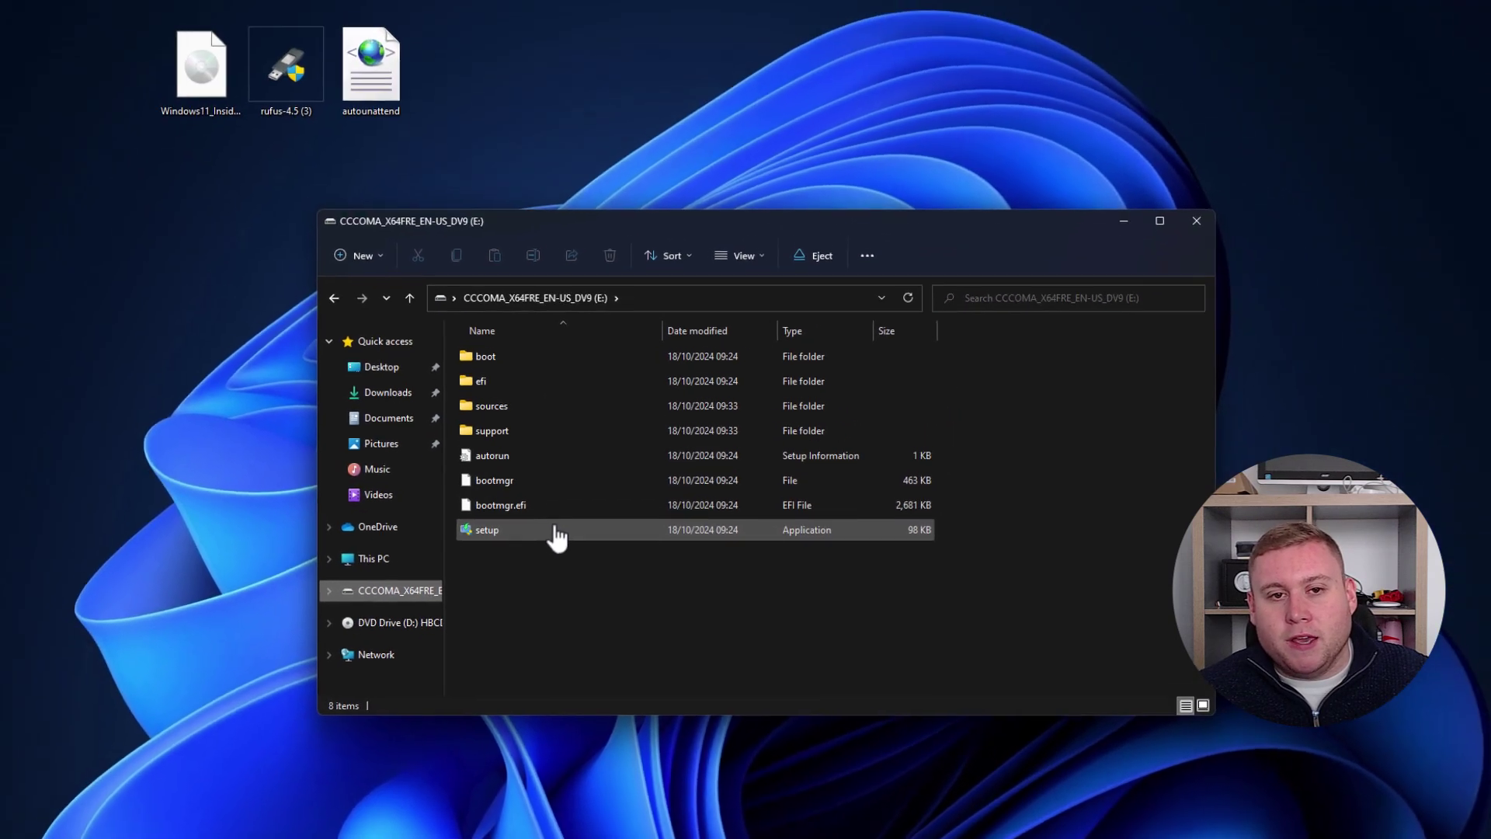
left_click_drag(598, 219, 743, 27)
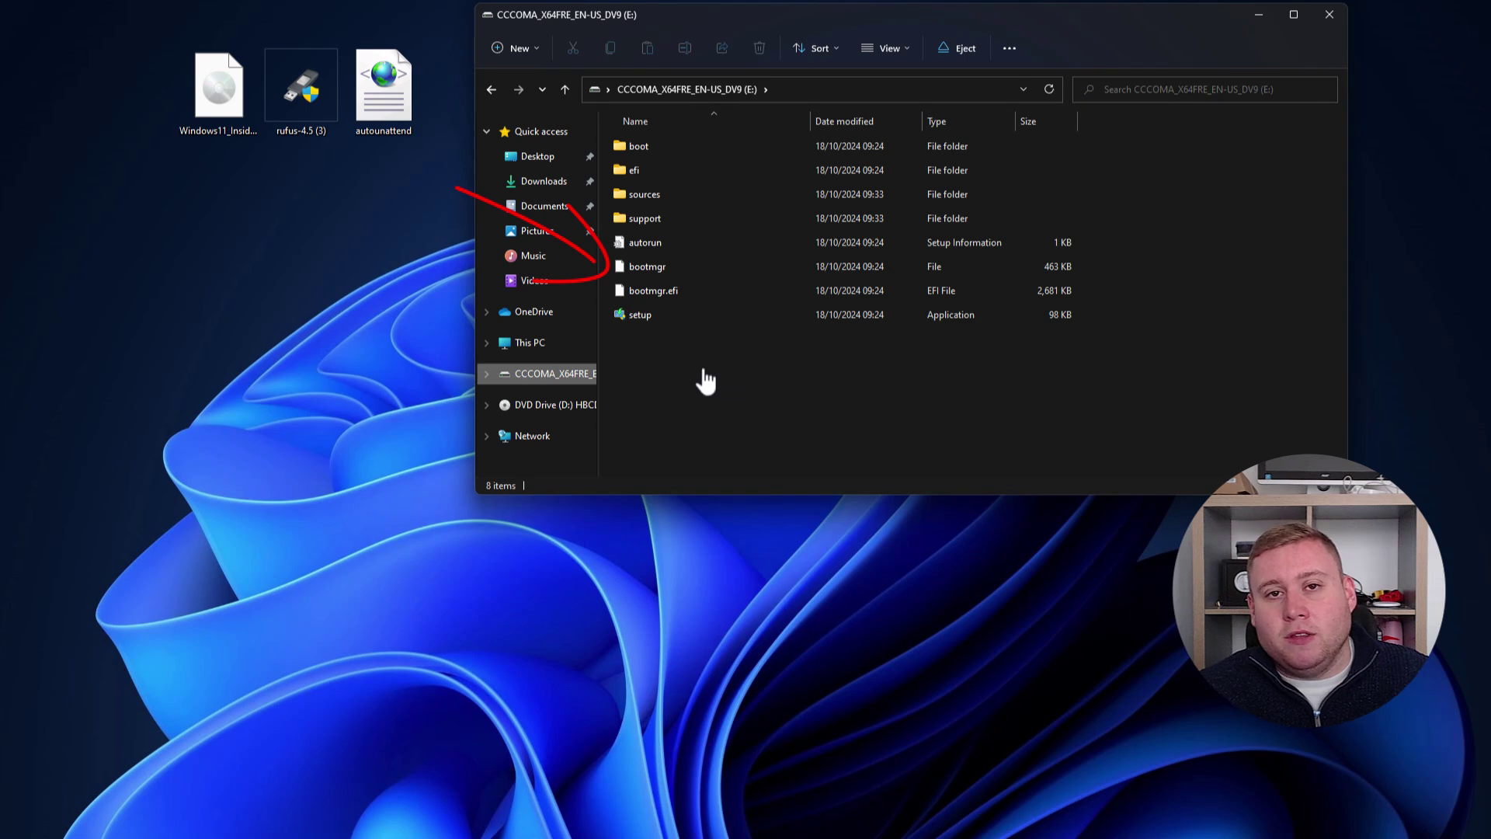
mouse_move(386, 92)
left_mouse_down()
mouse_move(597, 263)
mouse_move(683, 372)
mouse_move(683, 396)
left_mouse_up()
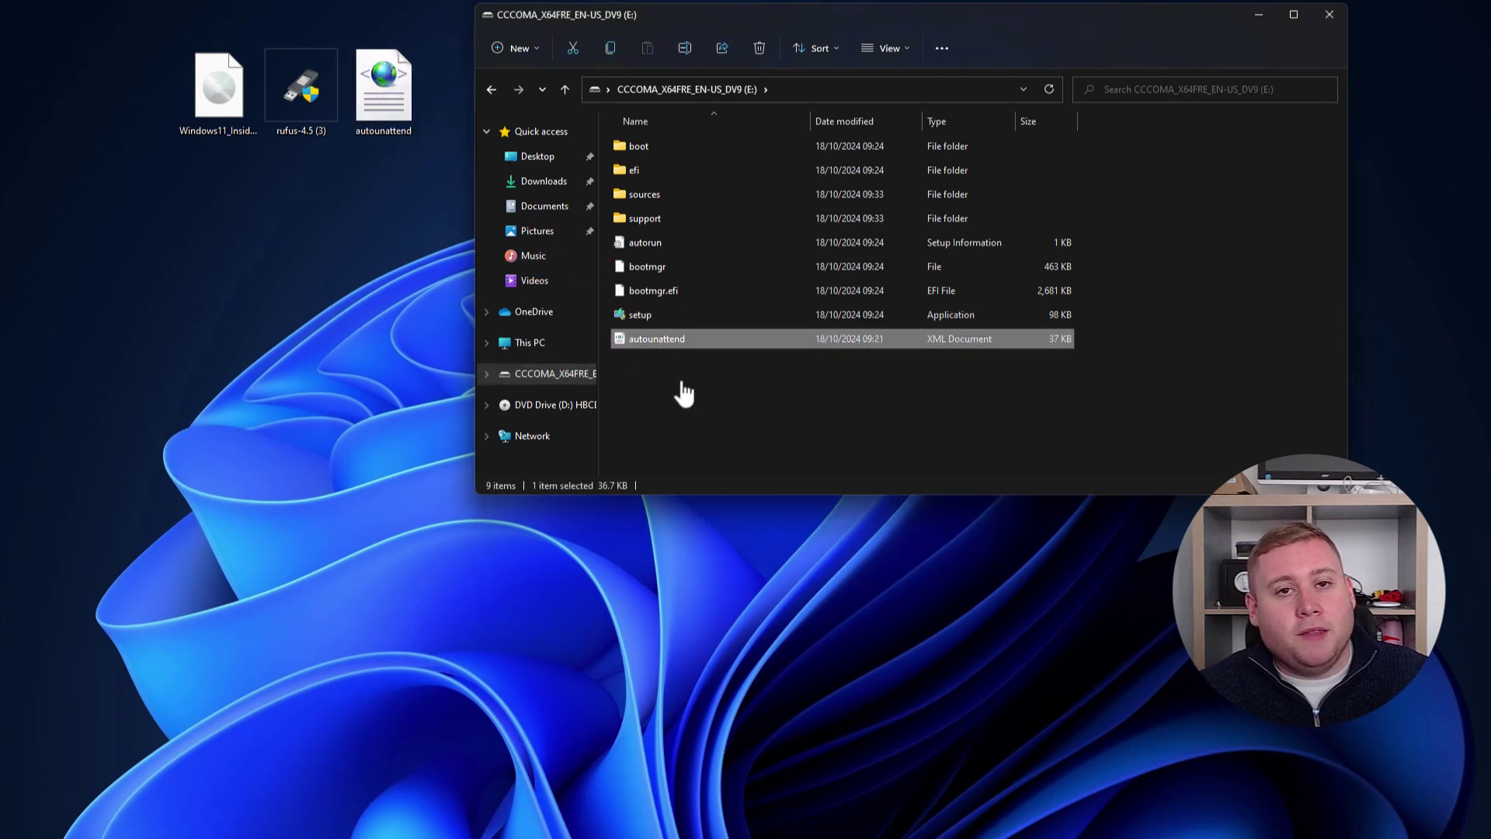
left_click(1329, 17)
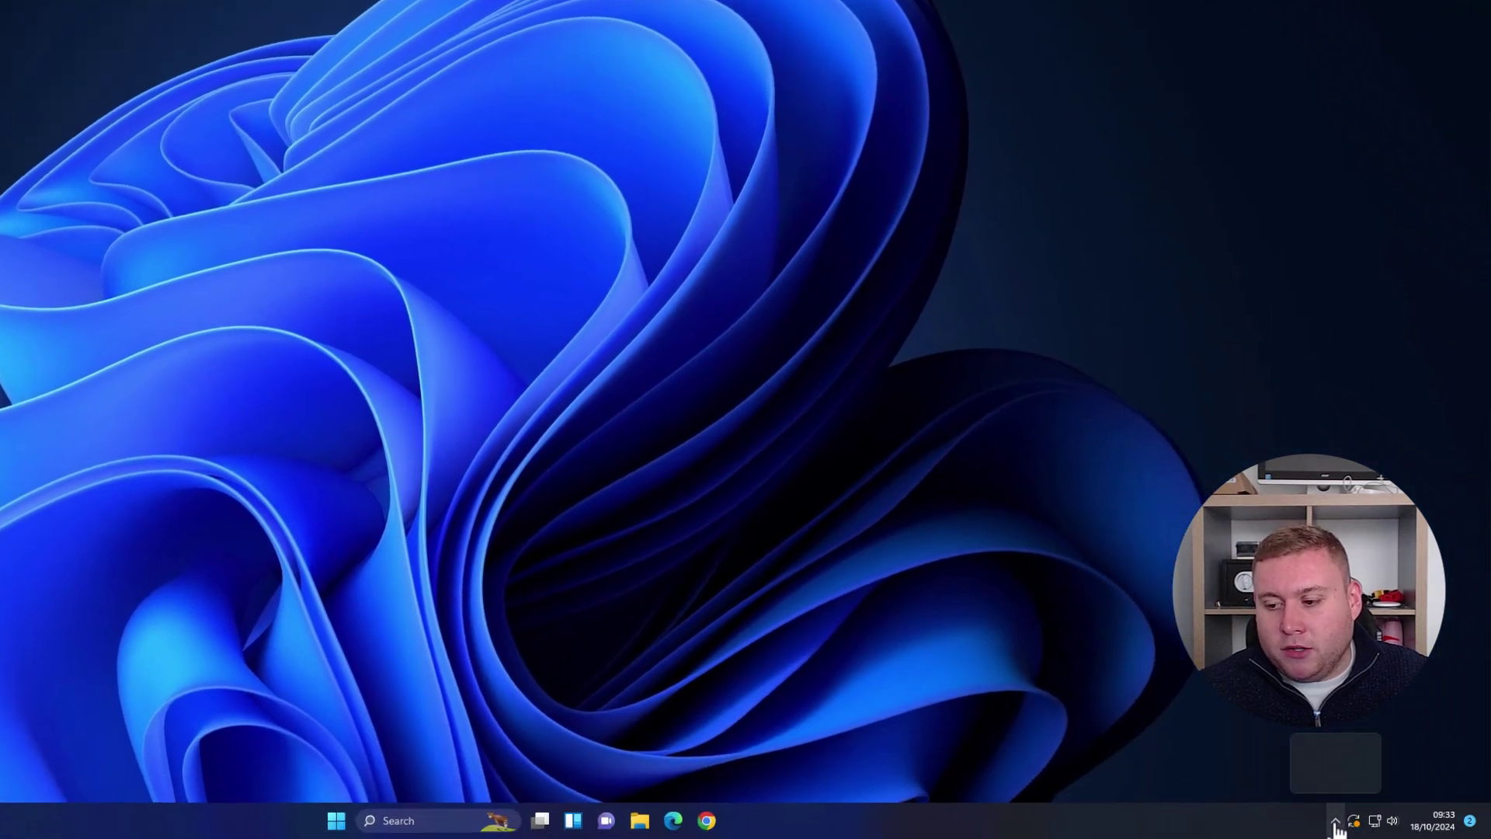
Eject the Cruzer USB drive from the Safely Remove Hardware tray icon
left_click(1308, 753)
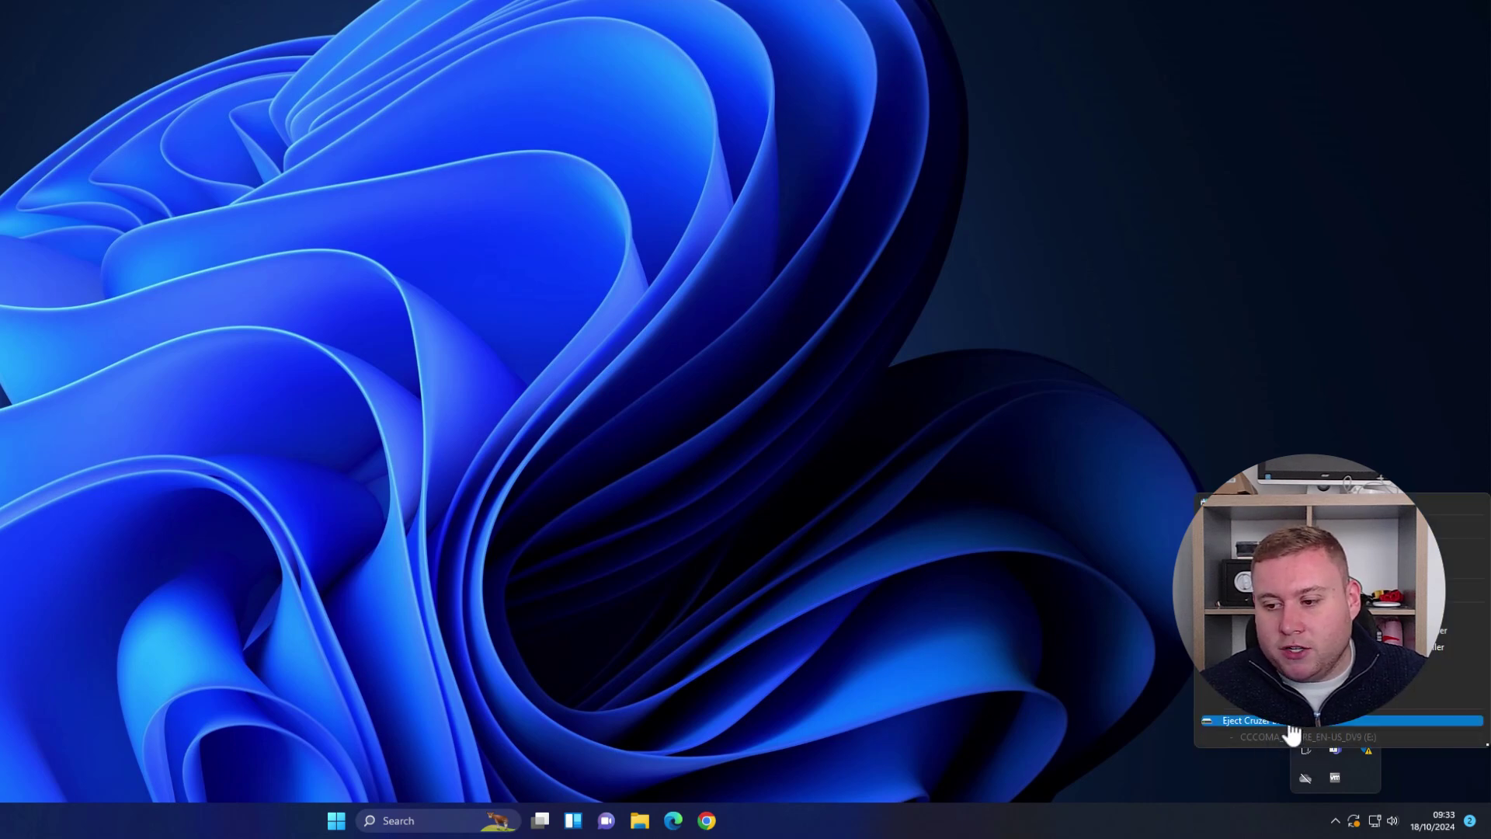
left_click(1291, 727)
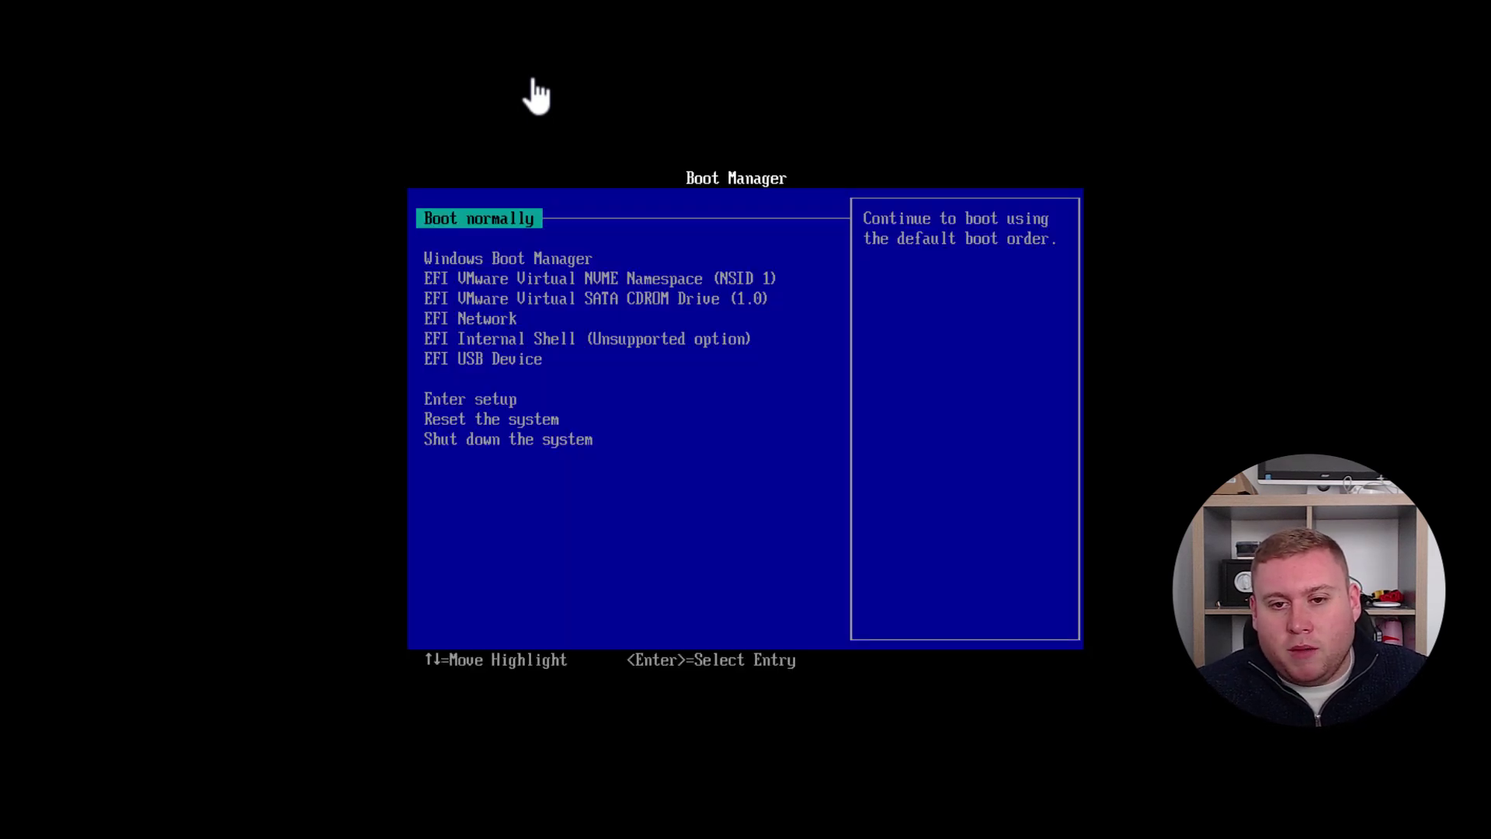
Choose EFI USB Device in the VMware UEFI Boot Manager to boot from the USB
key("Down")
key("Down")
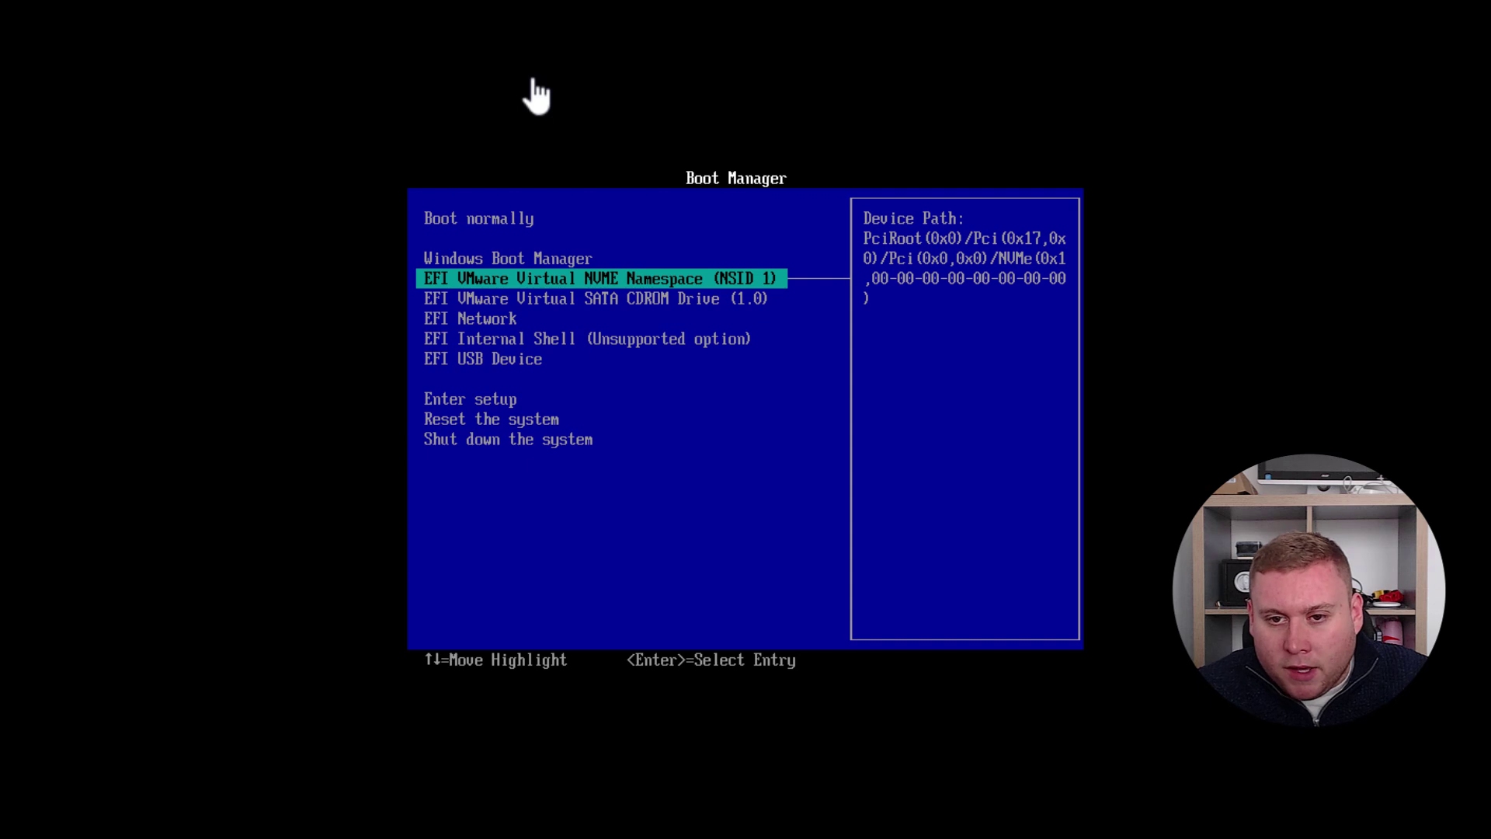
key("Down")
key("Down")
key("Down")
key("Down")
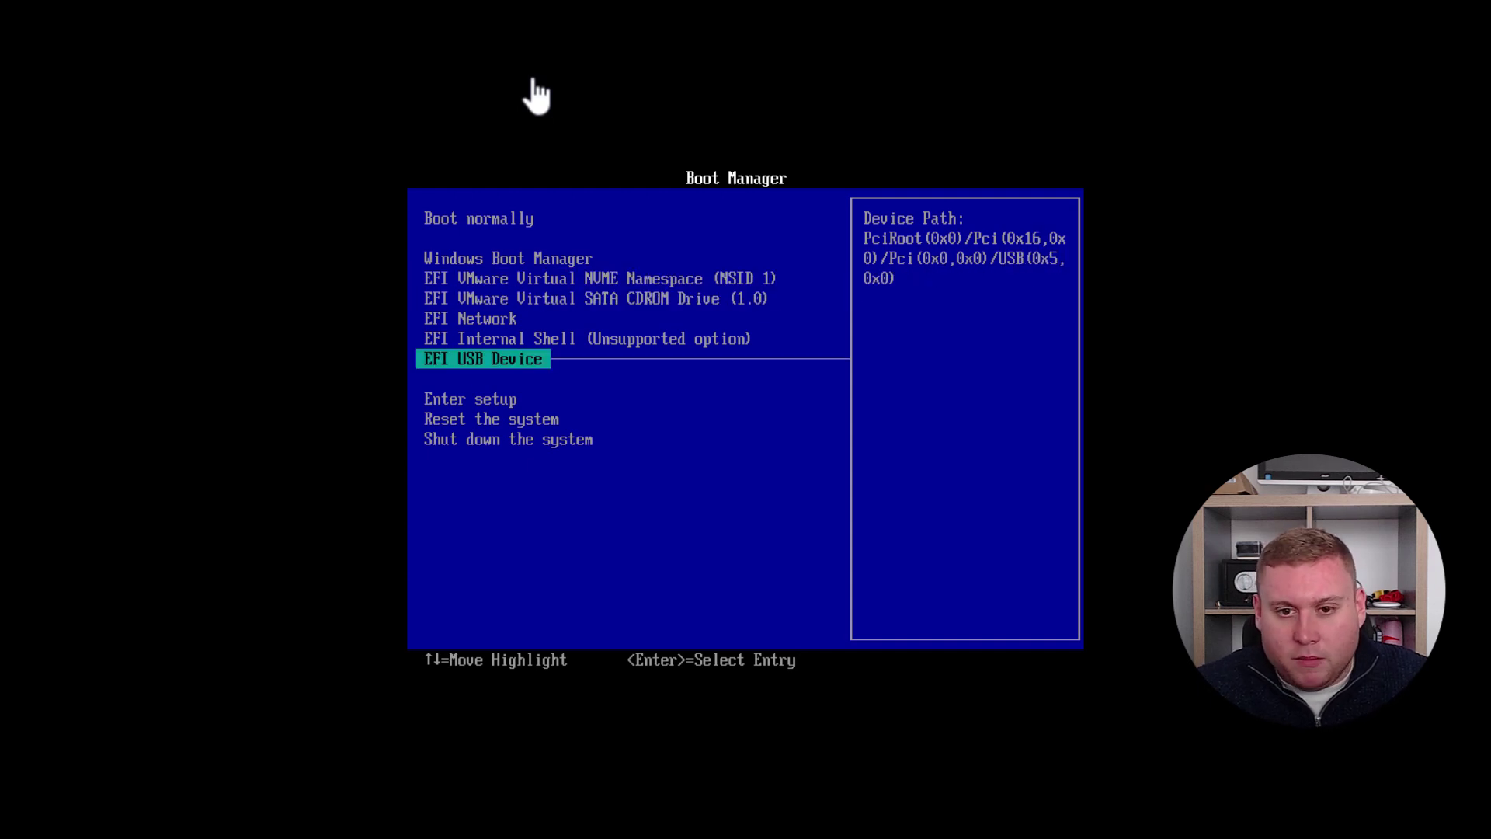
key("Return")
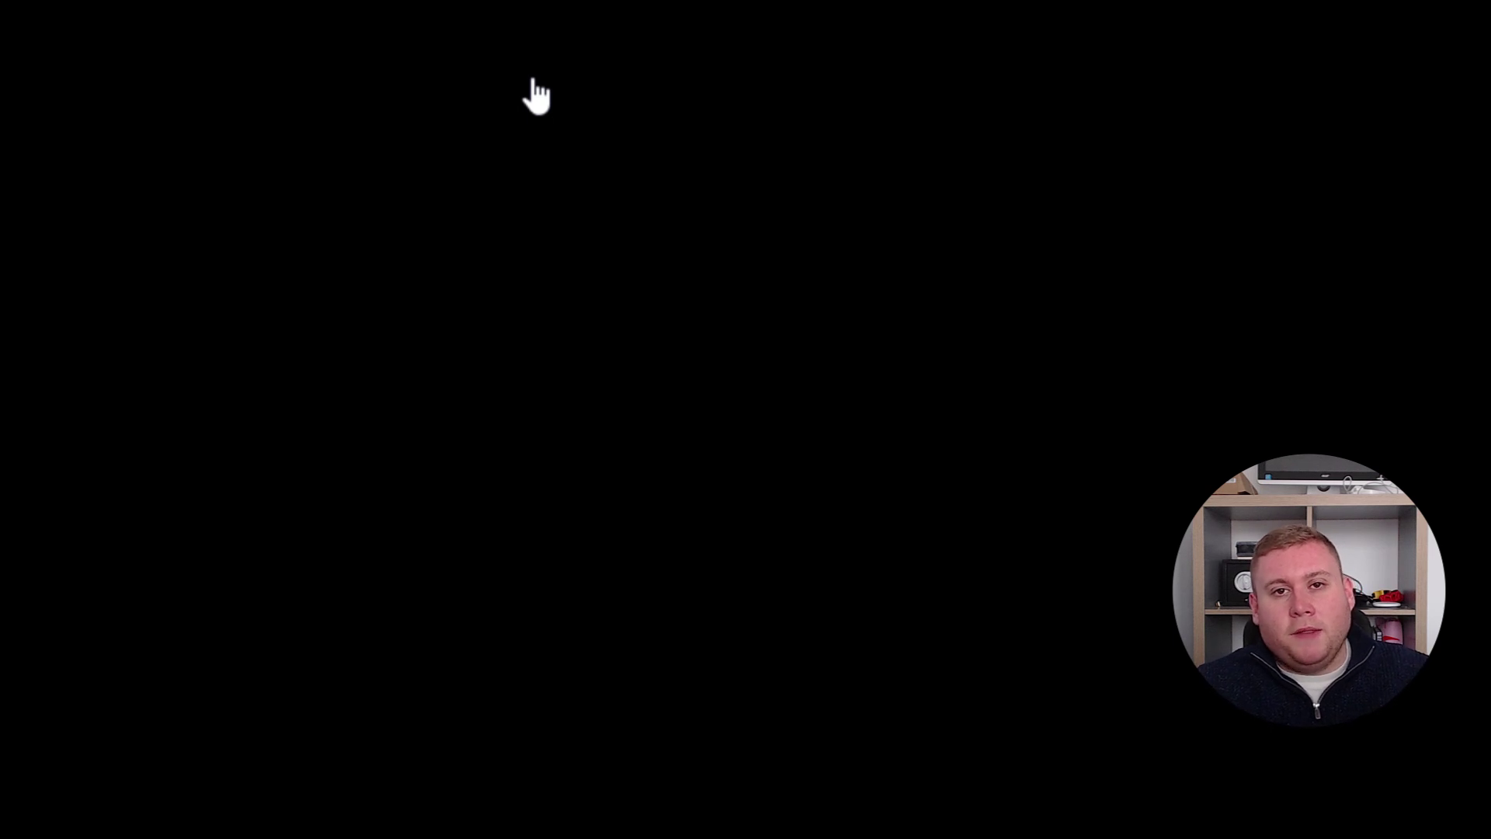
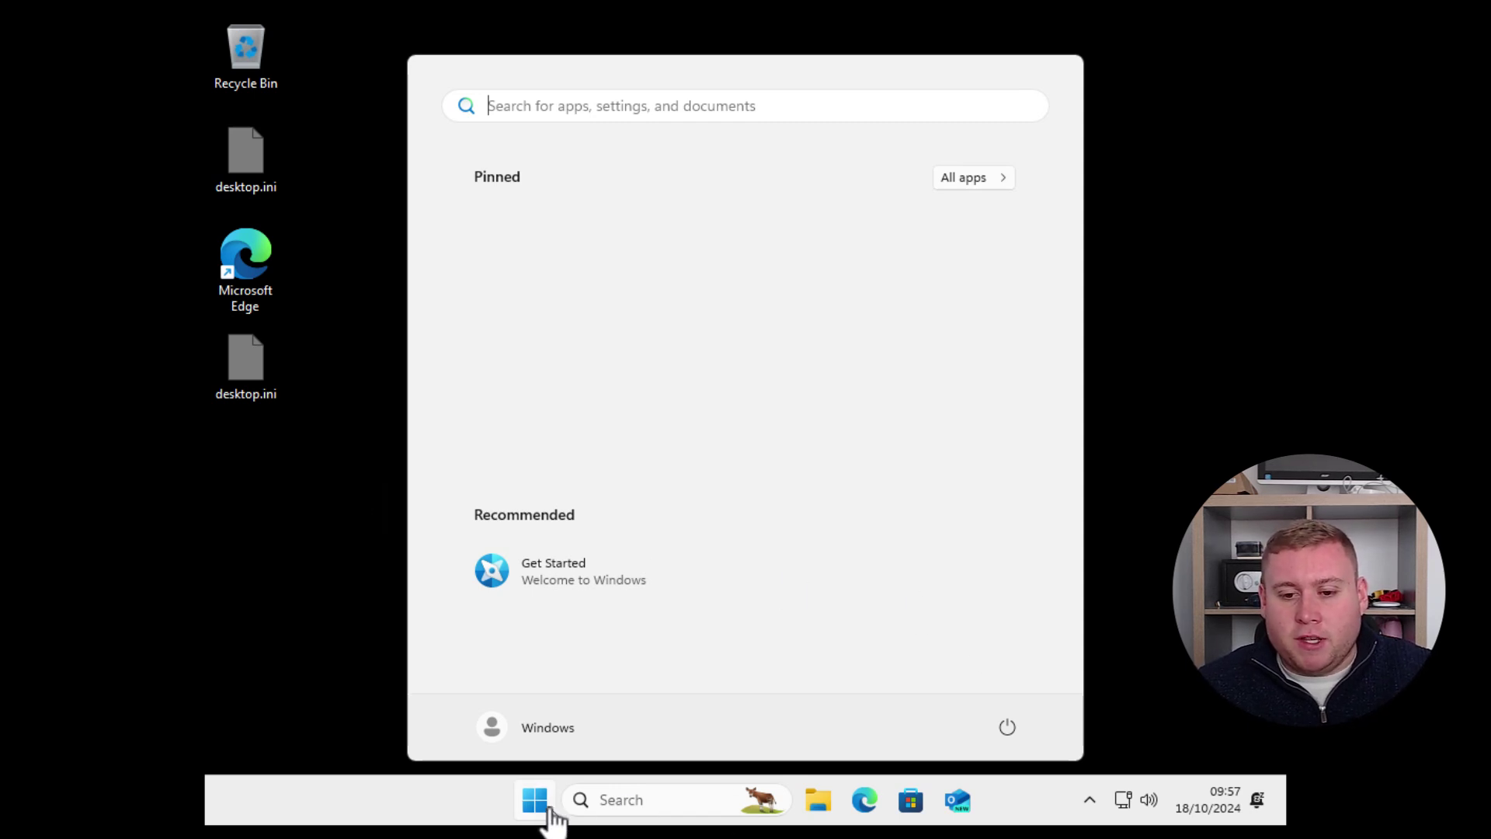
Dismiss the Start menu and open Display settings from the desktop
left_click(534, 801)
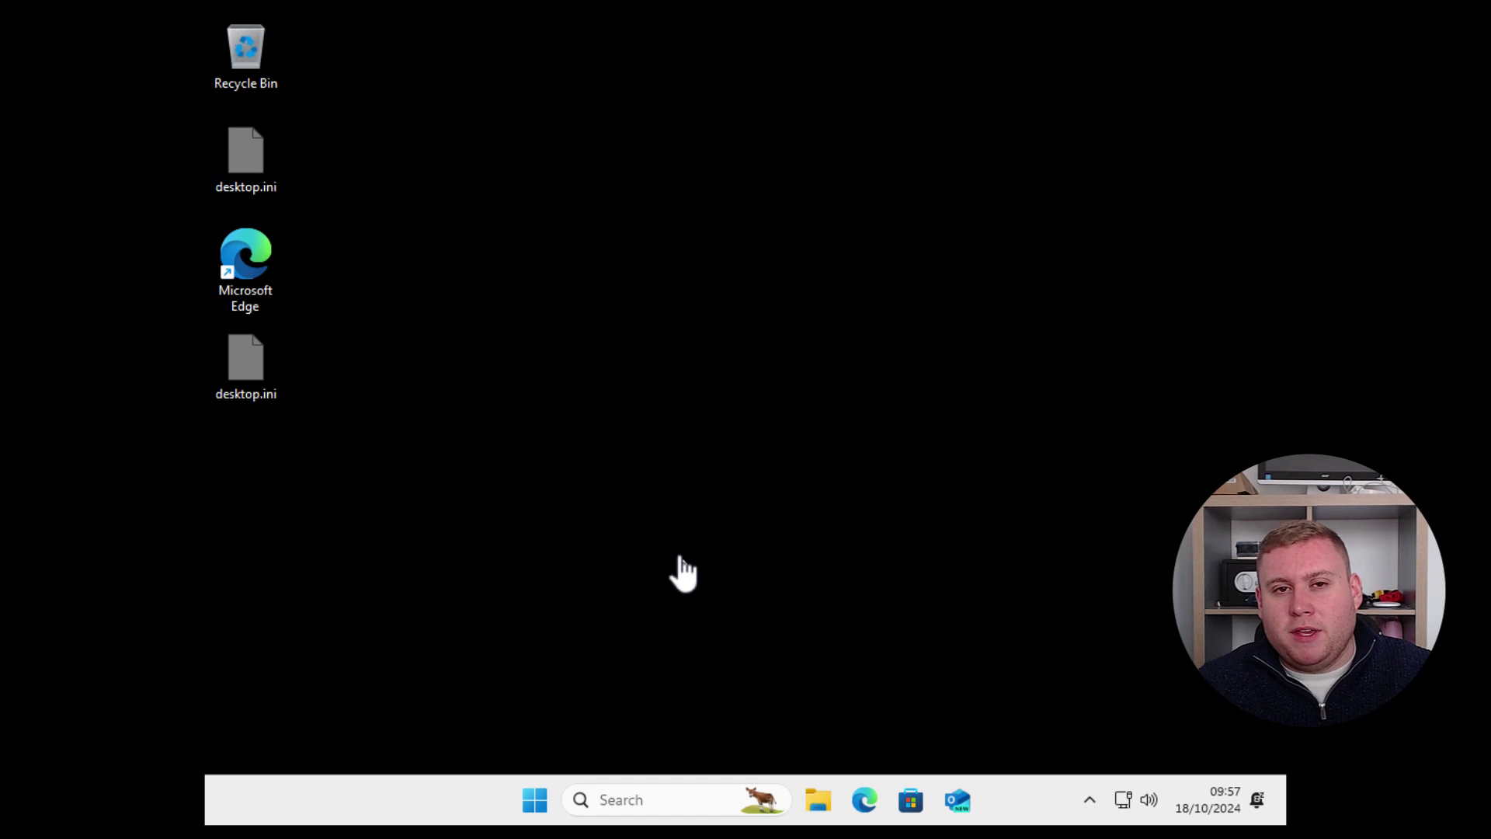
right_click(637, 308)
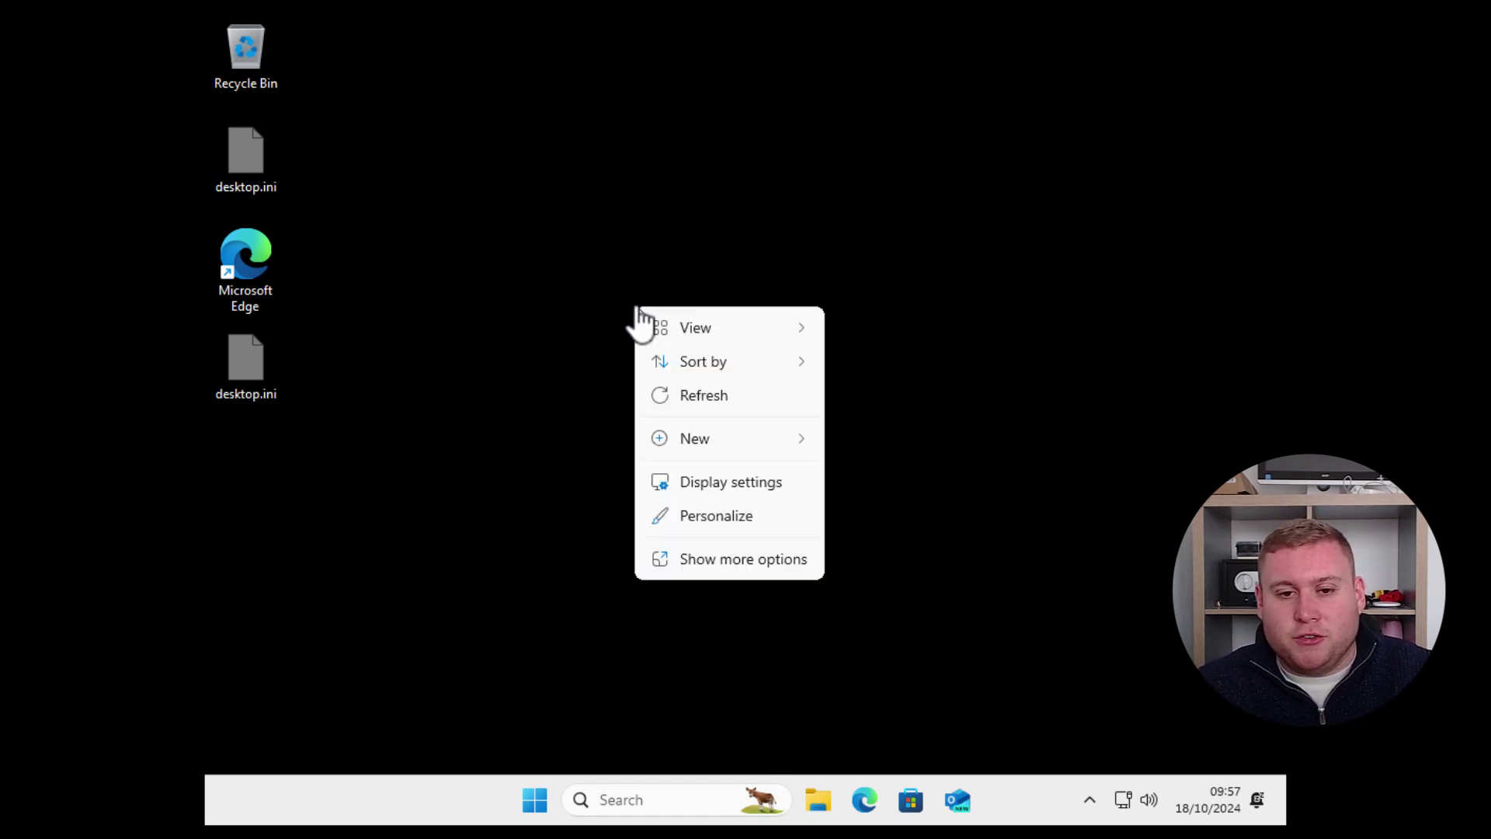
left_click(731, 483)
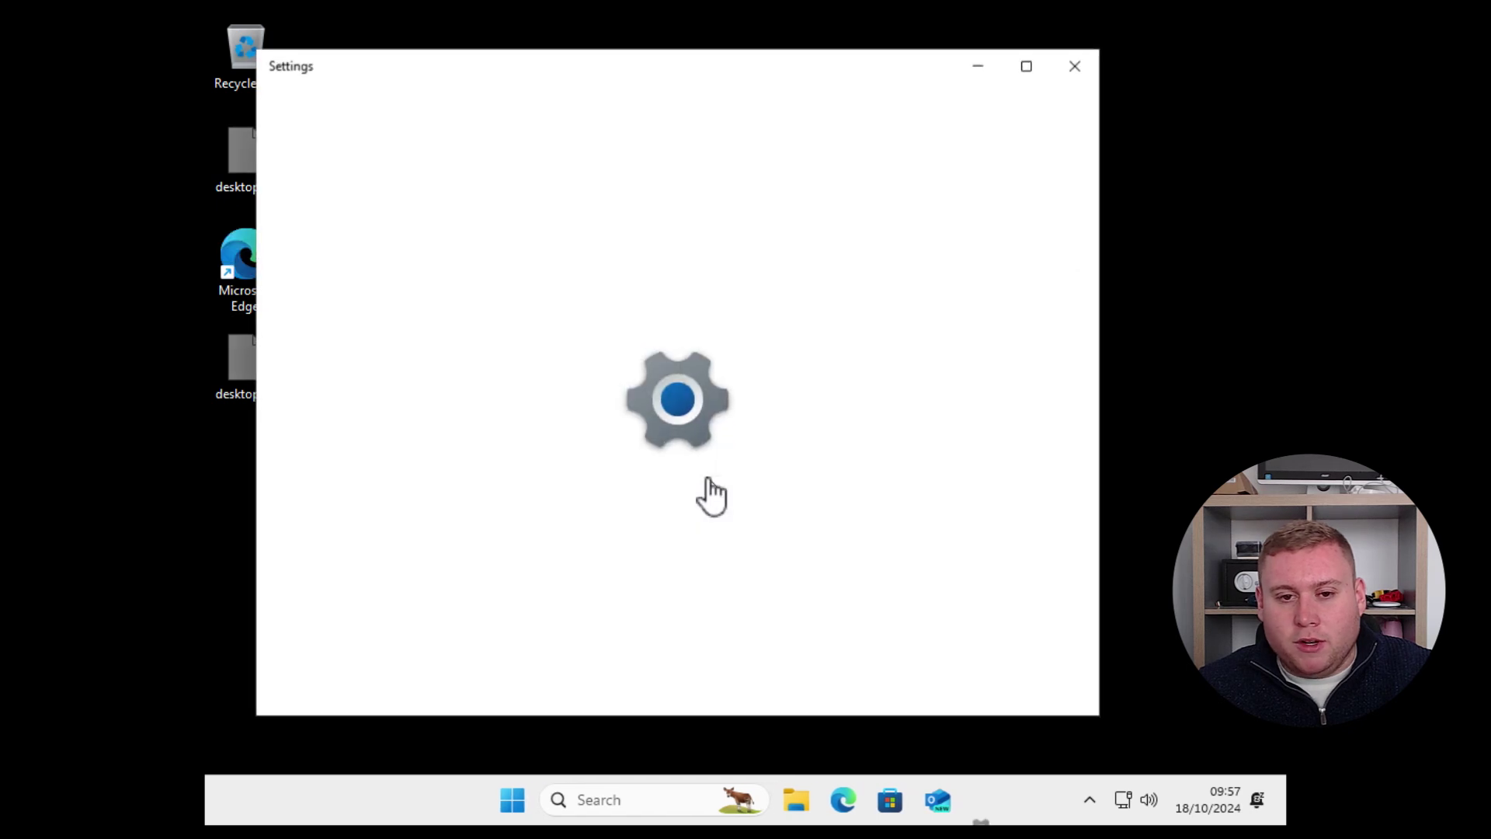
Trial 1152 × 864 resolution, revert to 1024 × 768, and close Settings
left_click(1024, 661)
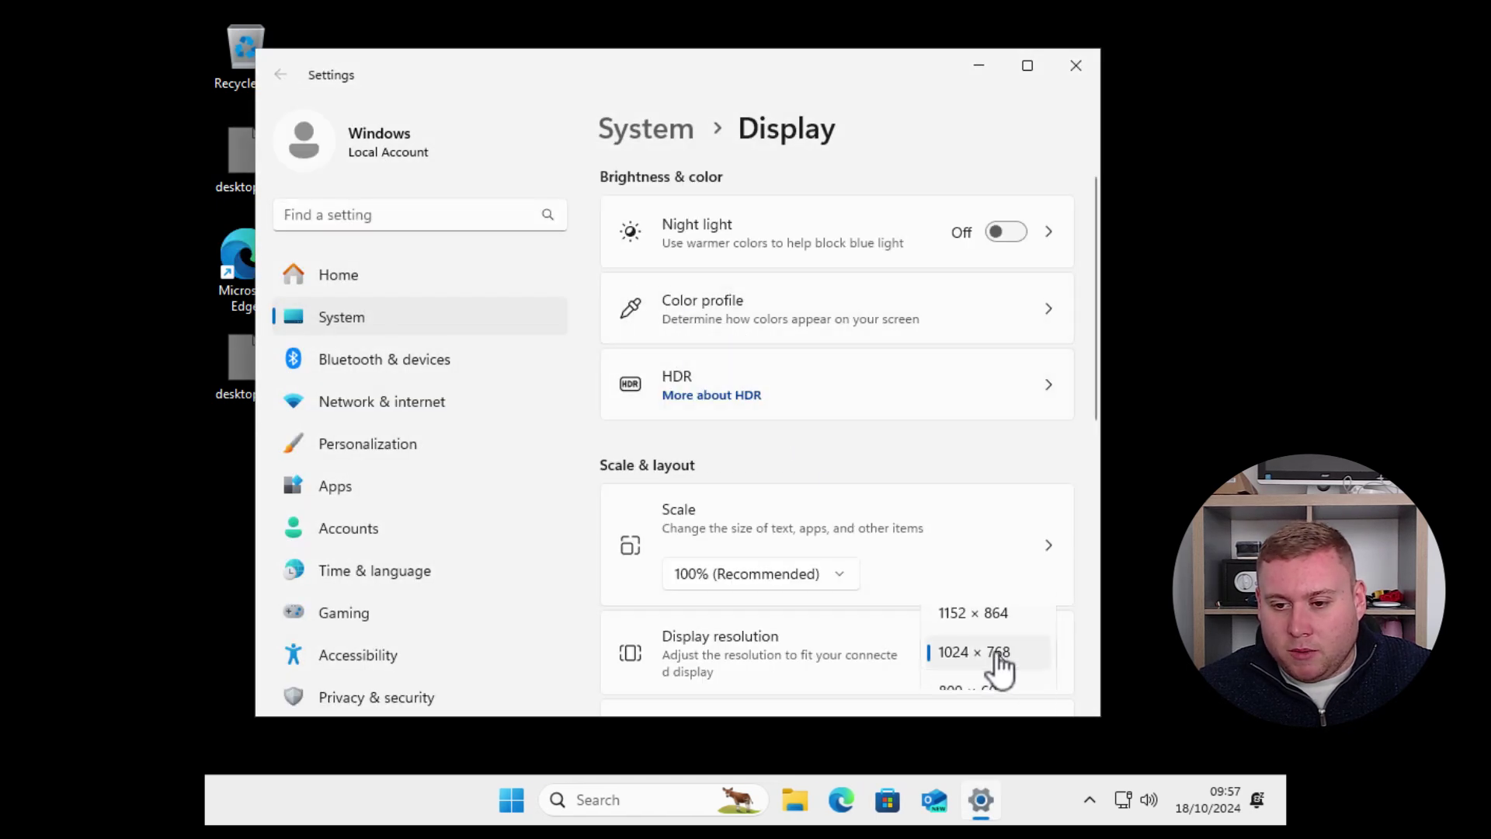
left_click(984, 617)
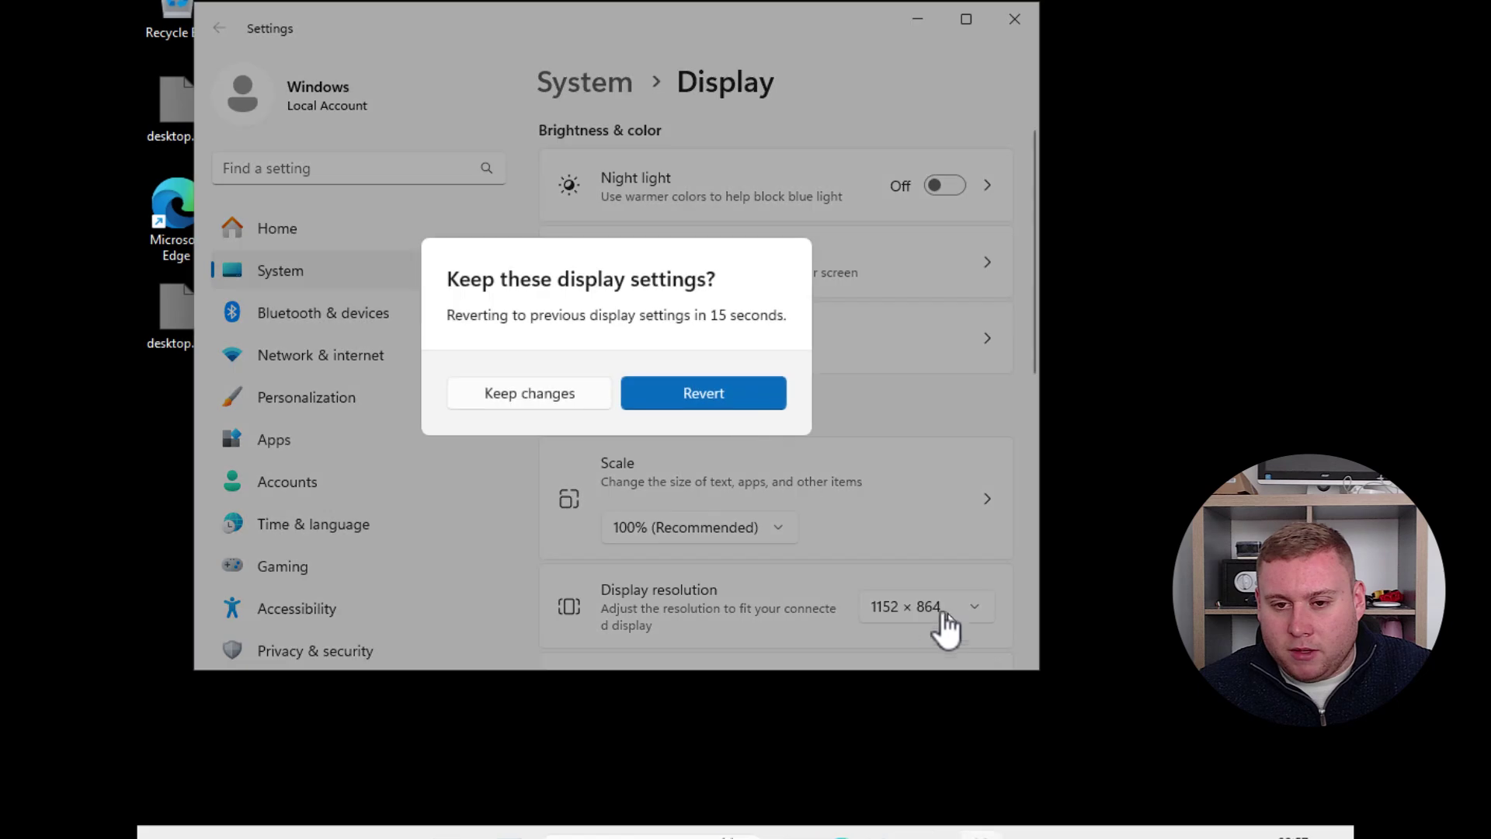
left_click(703, 394)
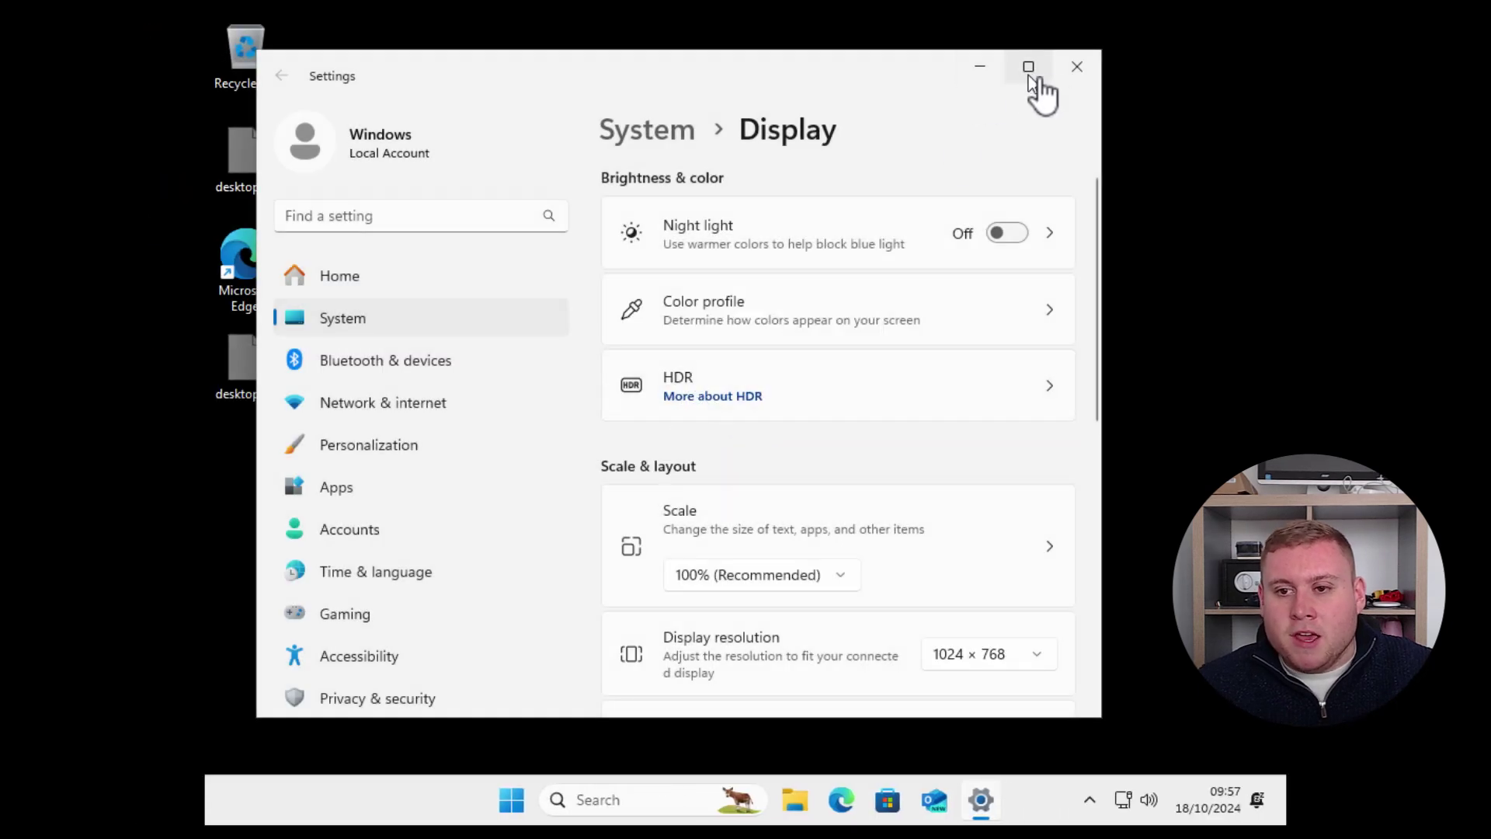
left_click(1076, 70)
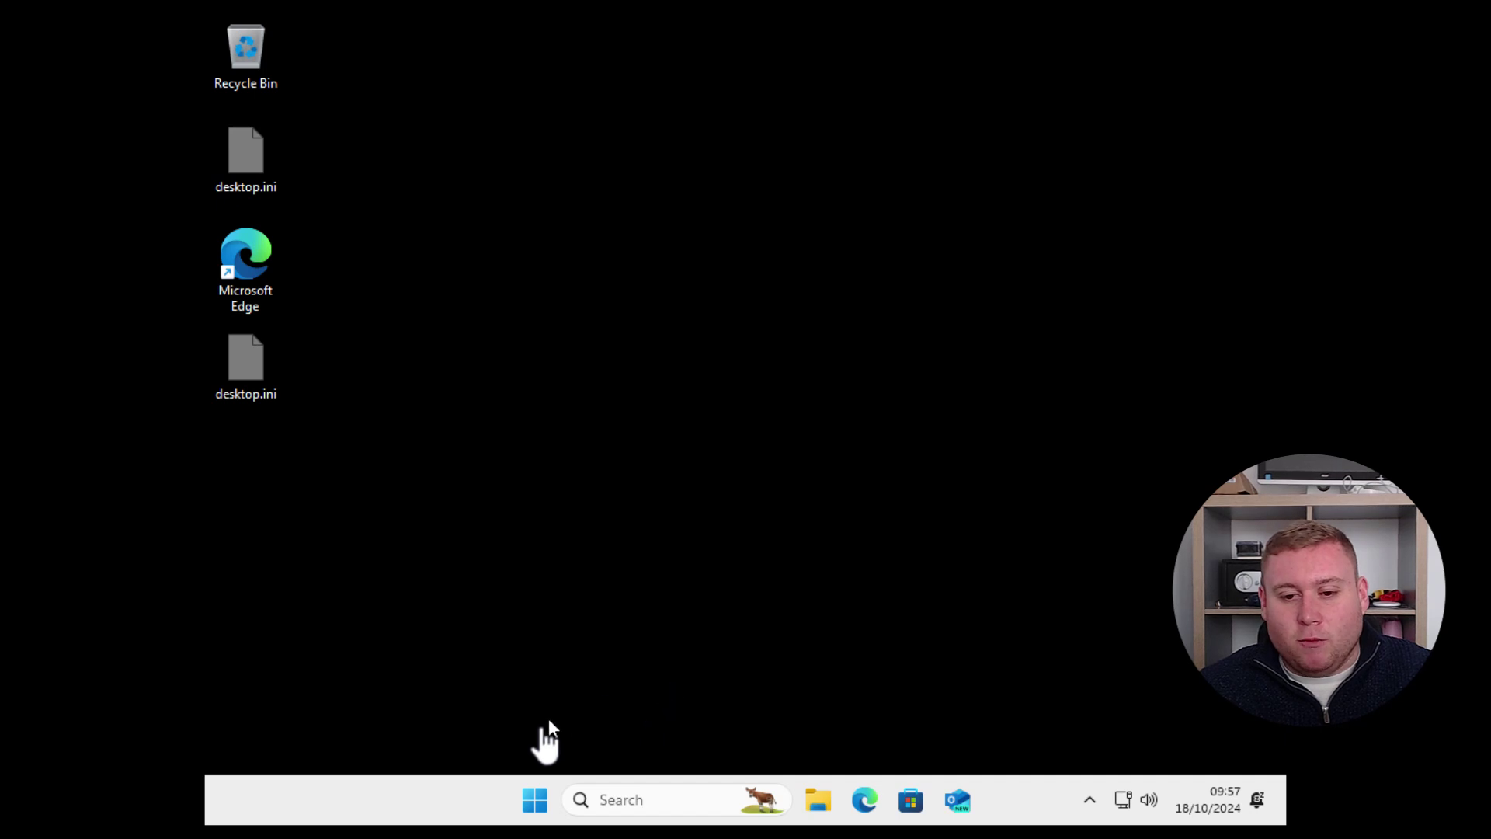
left_click(534, 806)
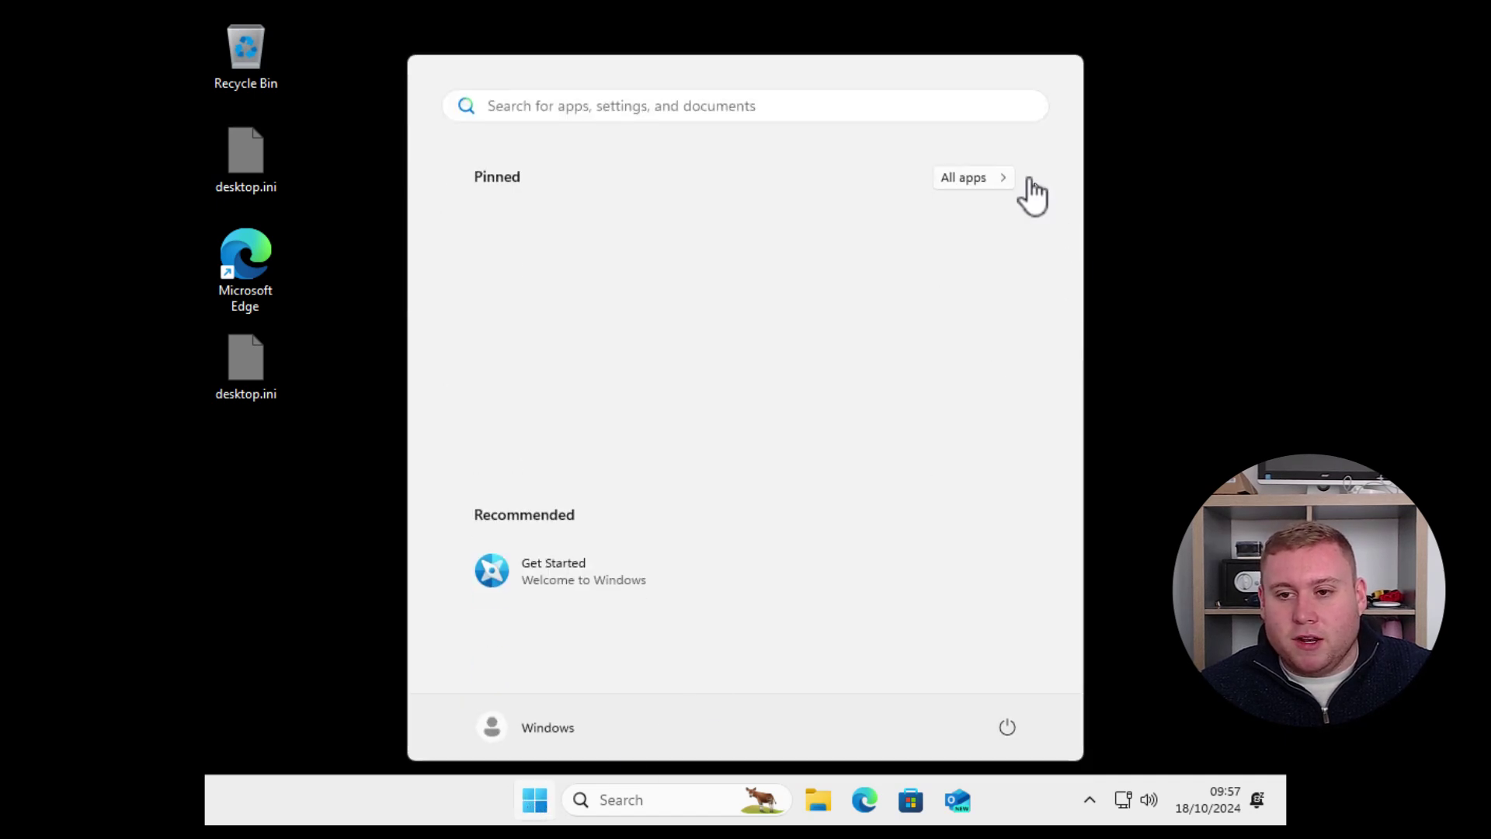
left_click(968, 182)
scroll(755, 408, "down", 3)
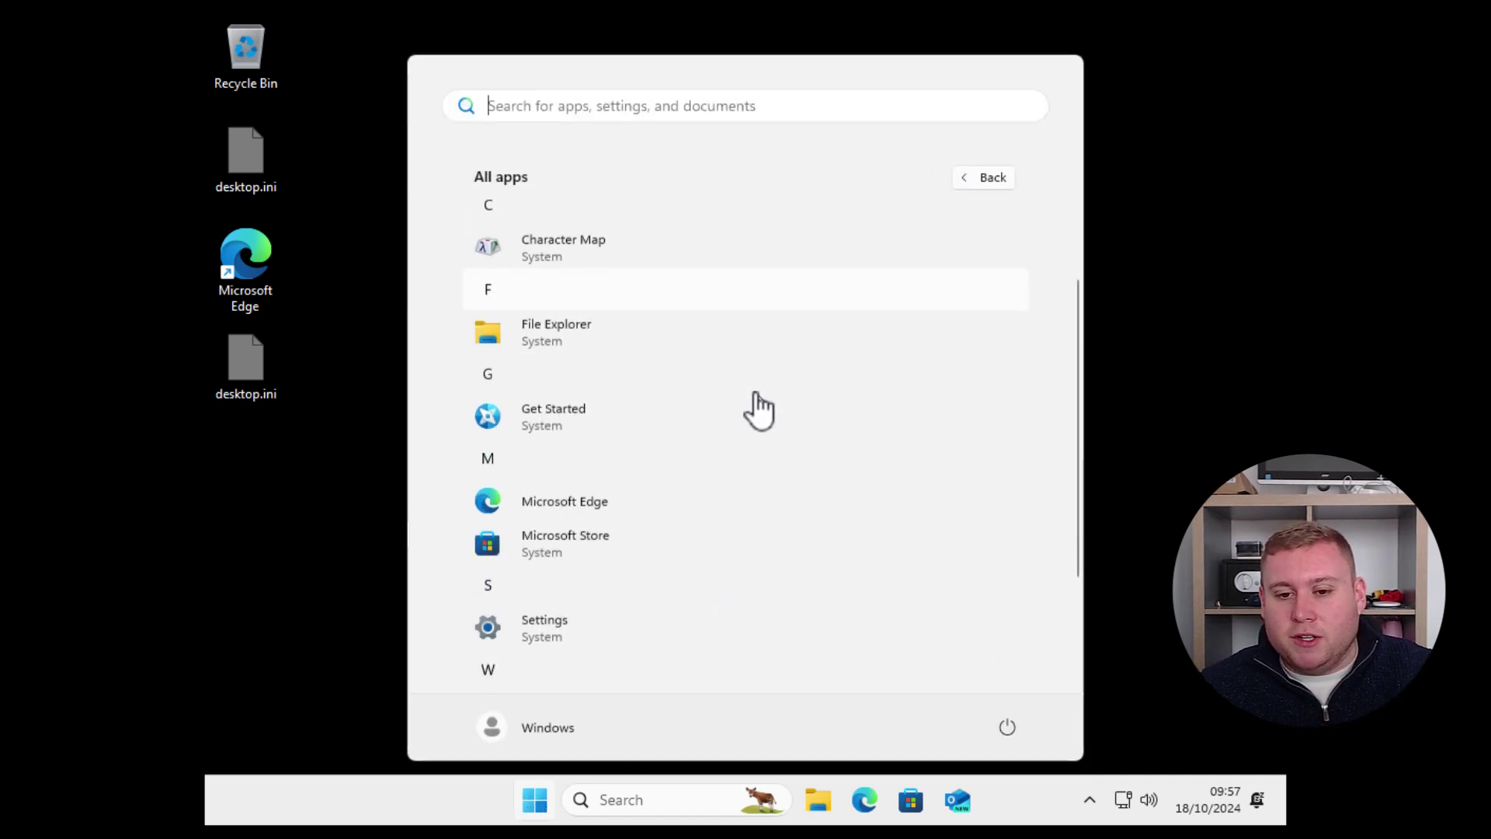
scroll(755, 401, "up", 3)
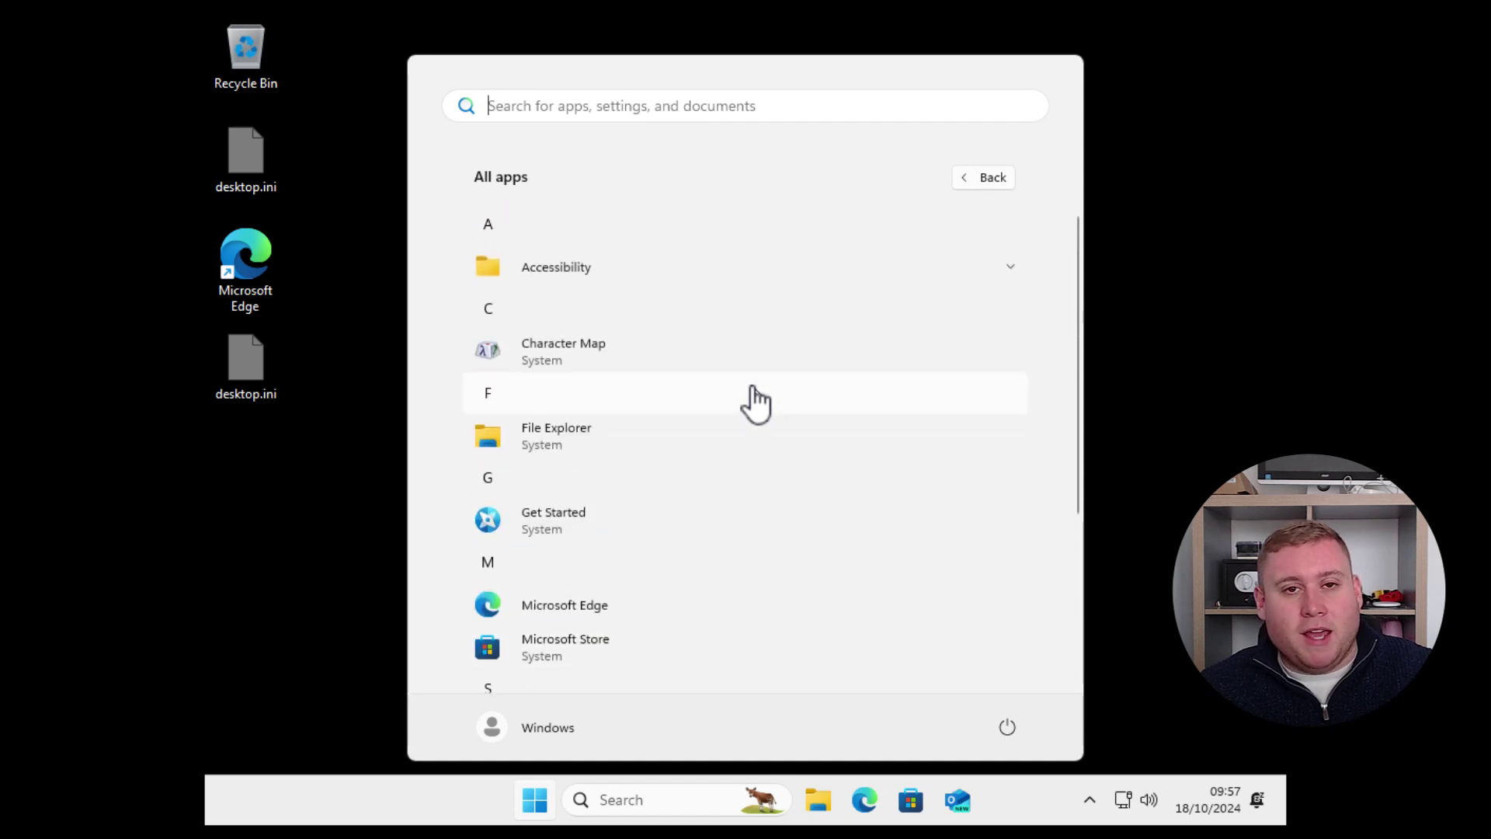
left_click(534, 803)
left_click(535, 803)
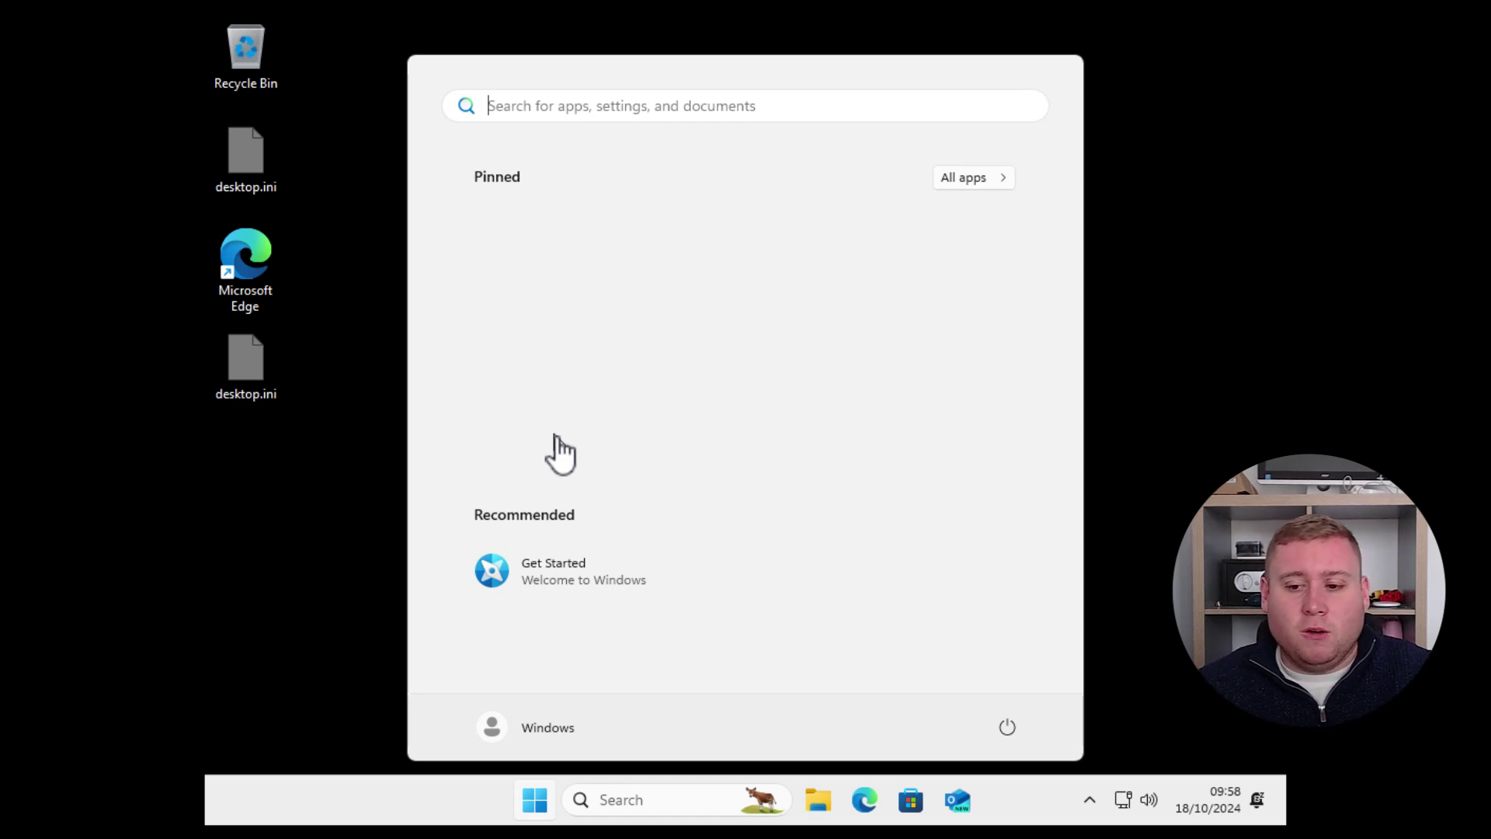
left_click(1162, 597)
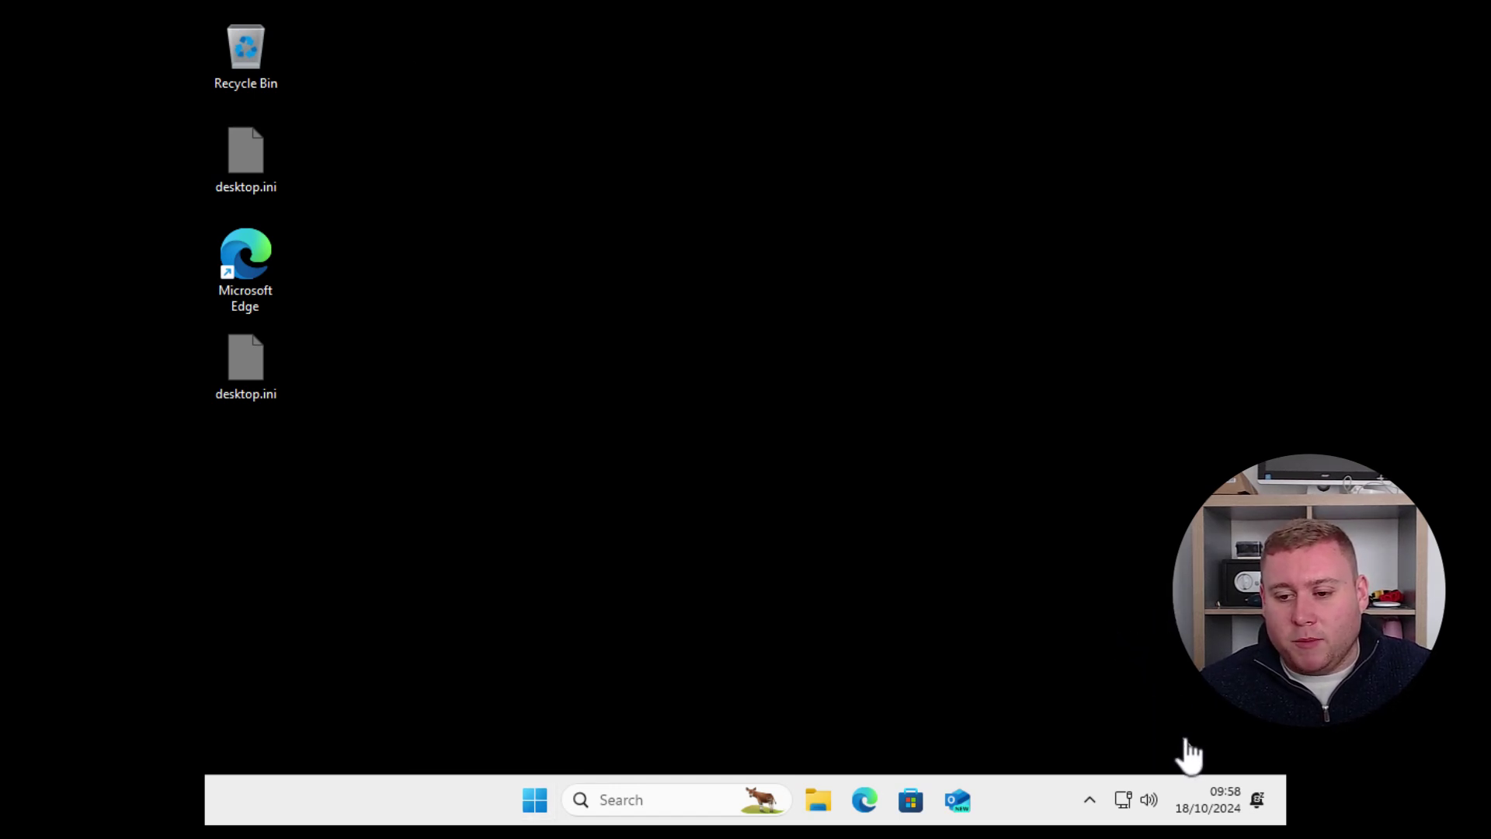
left_click(550, 802)
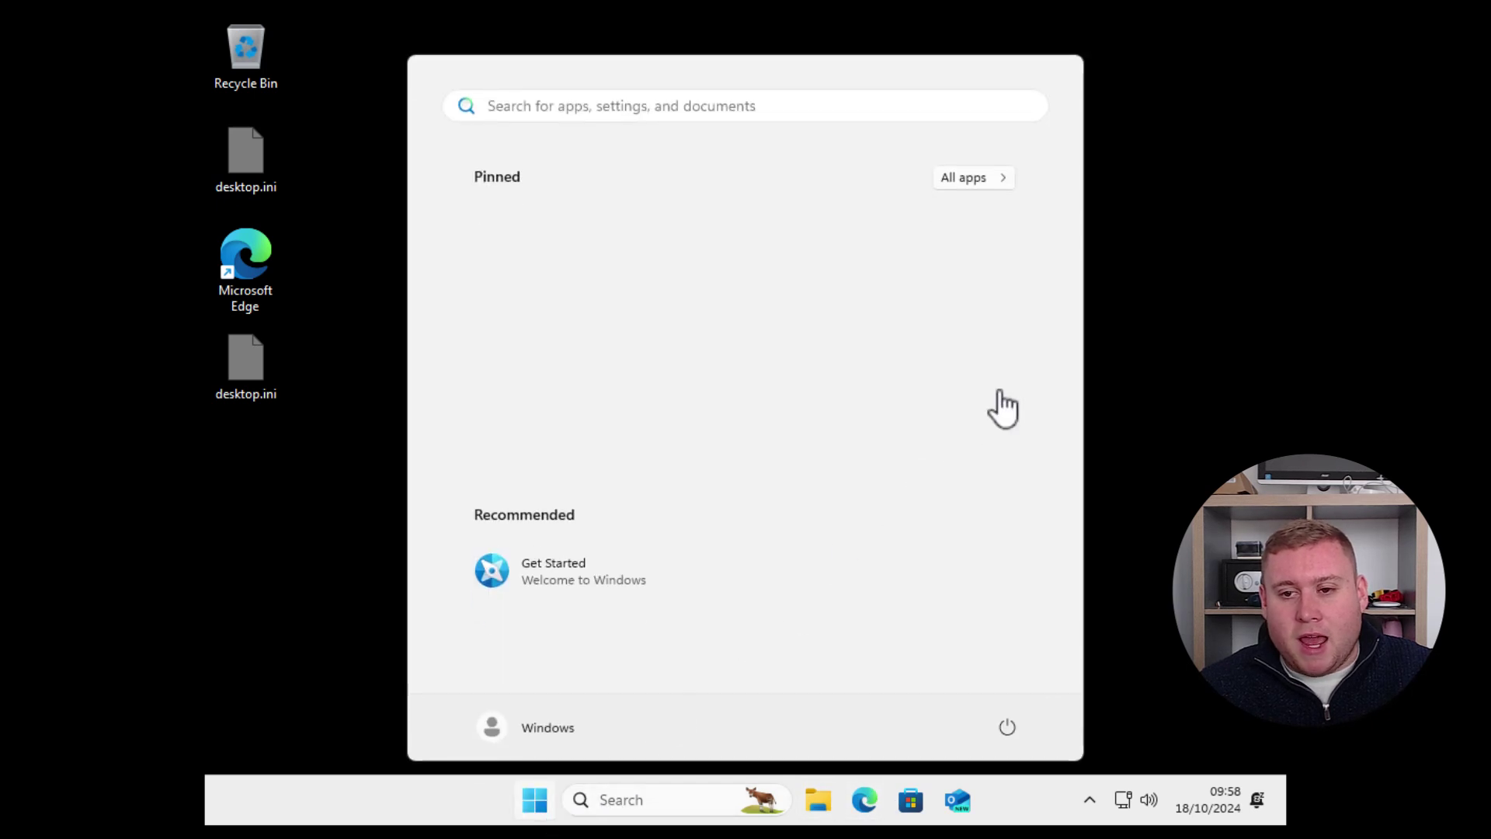
left_click(1111, 358)
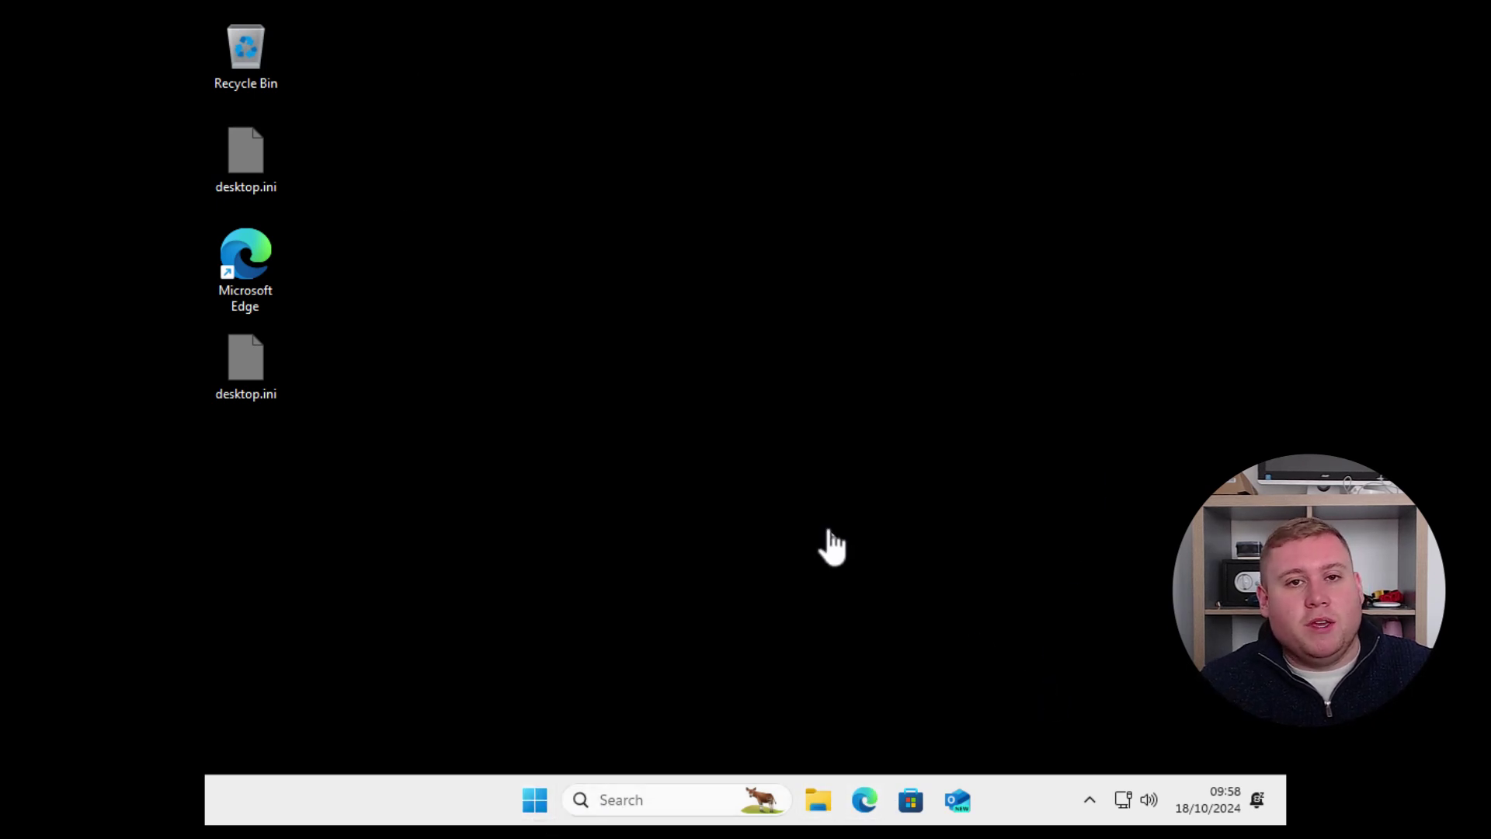